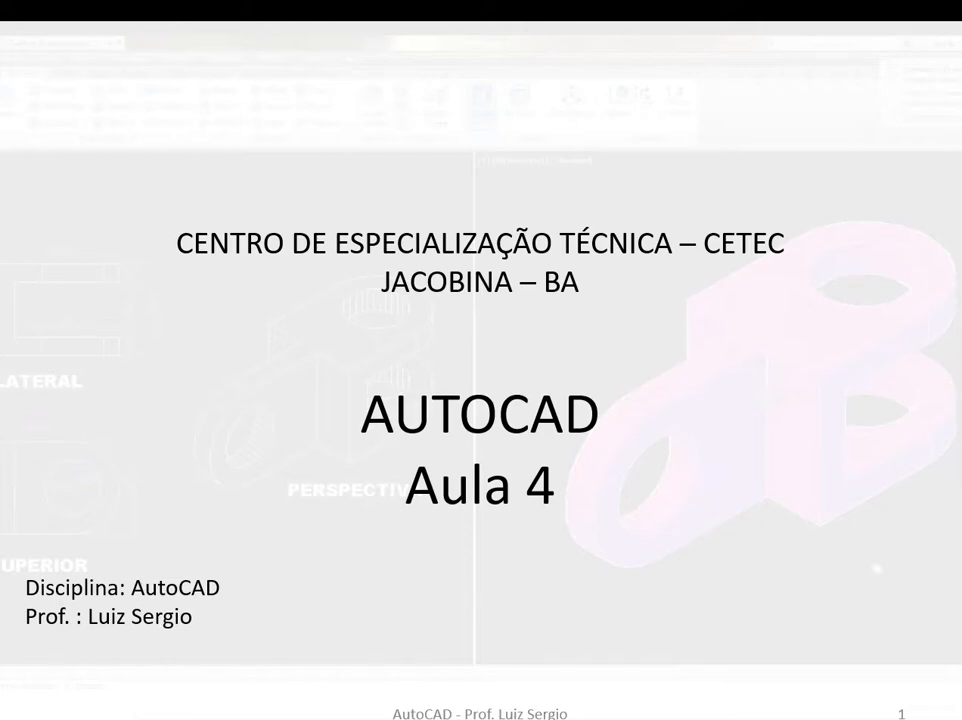
Advance to the review activity slide to read the exercises, and switch to AutoCAD.
key(Right)
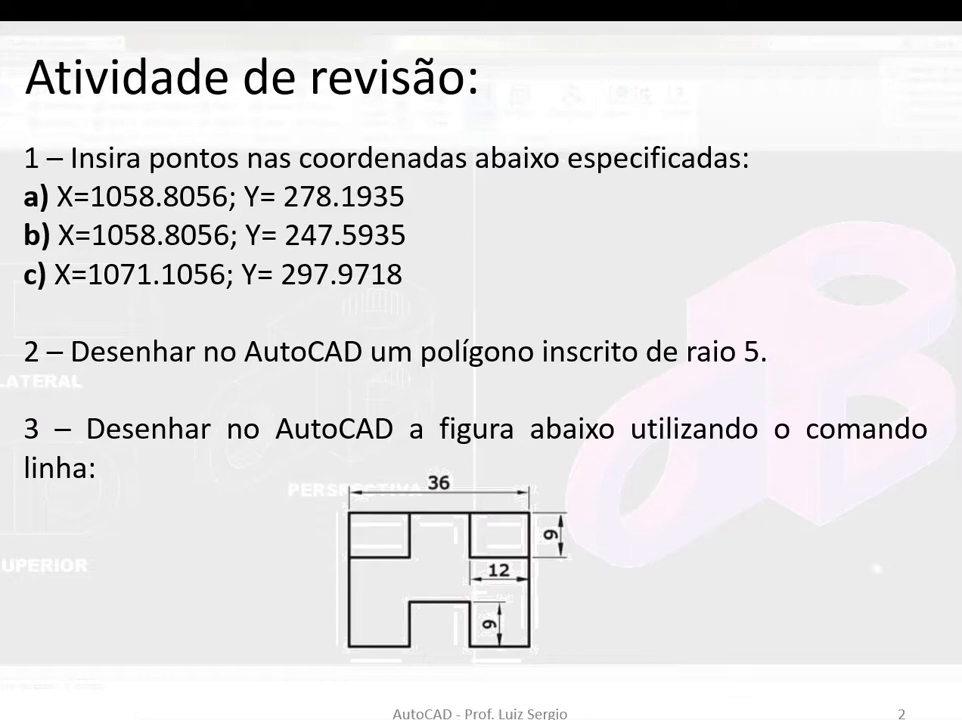
key(alt+Tab)
key(alt+Tab)
key(alt+Tab)
key(alt+Tab)
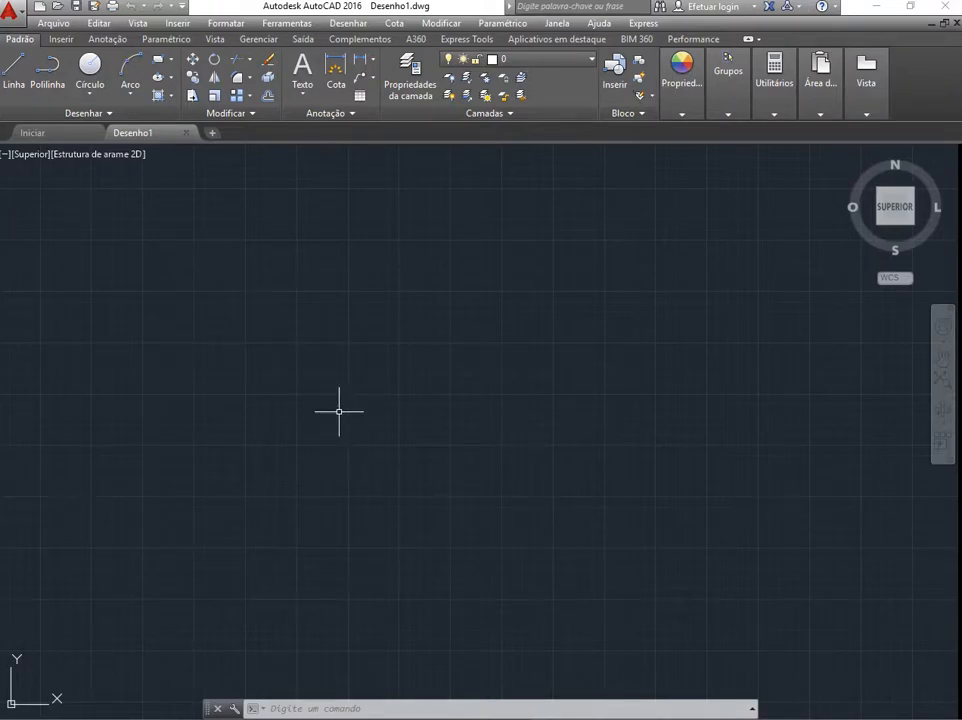
Insert a point at X 1058.8056, Y 278.1935, checking the coordinates against the PowerPoint slide for item a.
text(p)
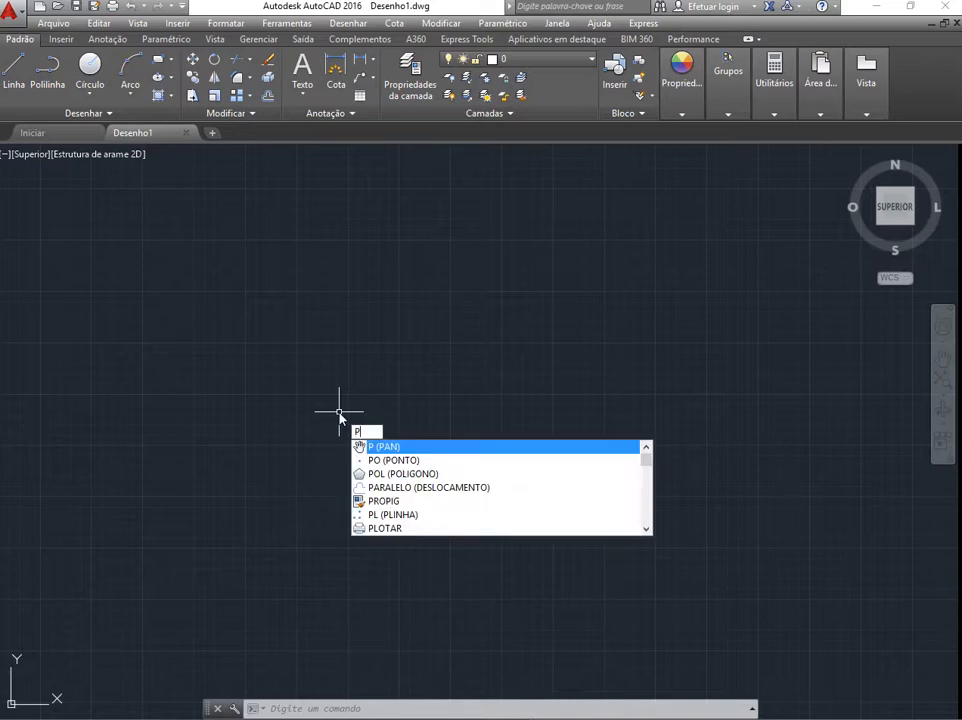
key(Down)
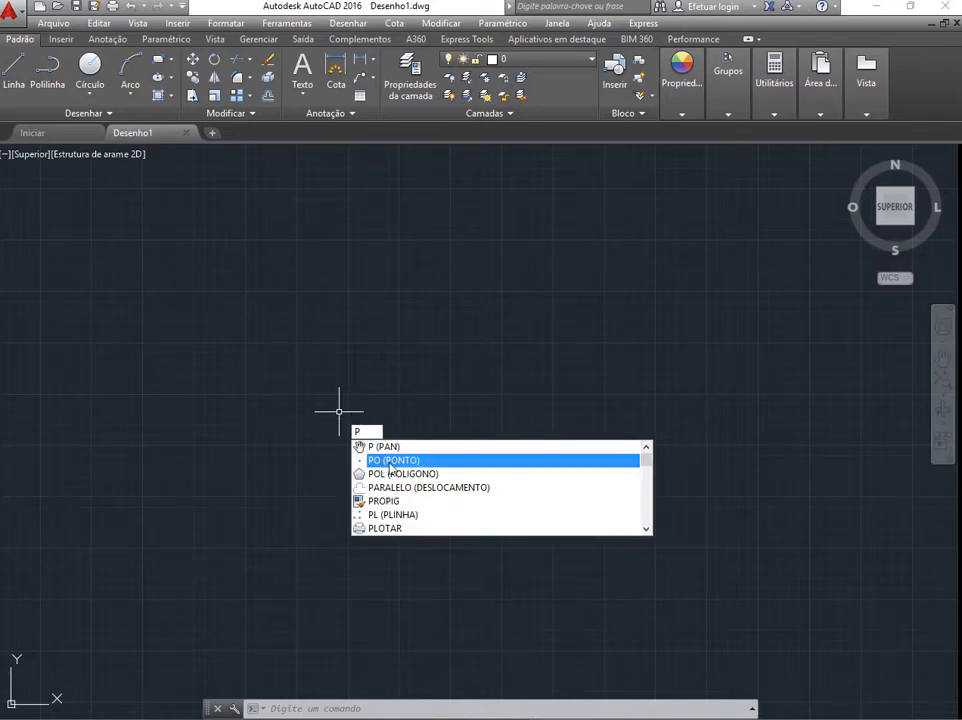
key(Return)
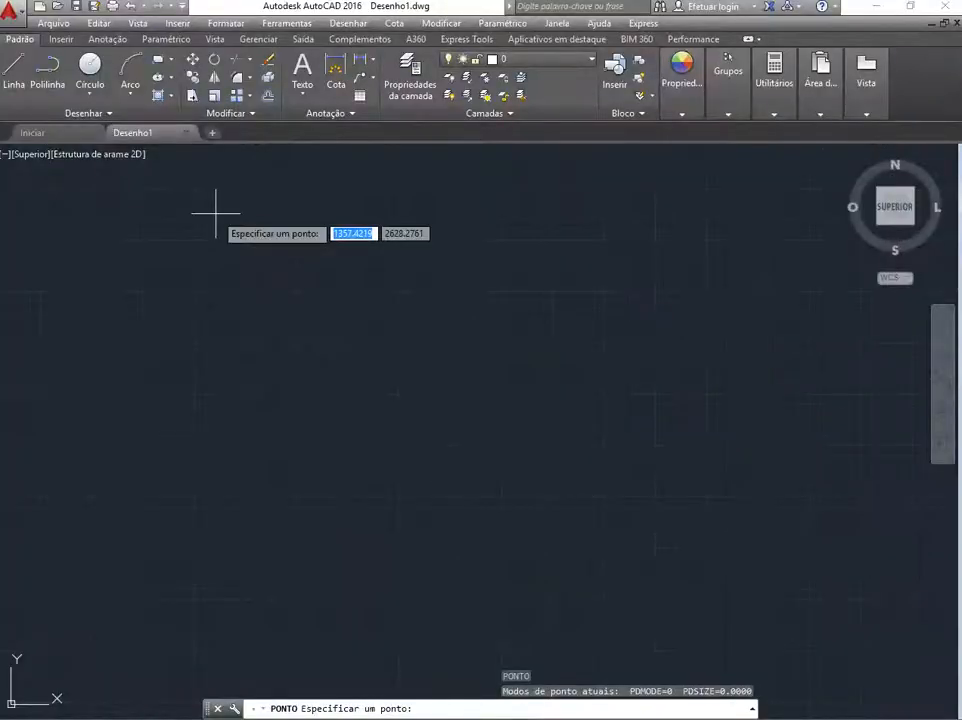
text(1058.)
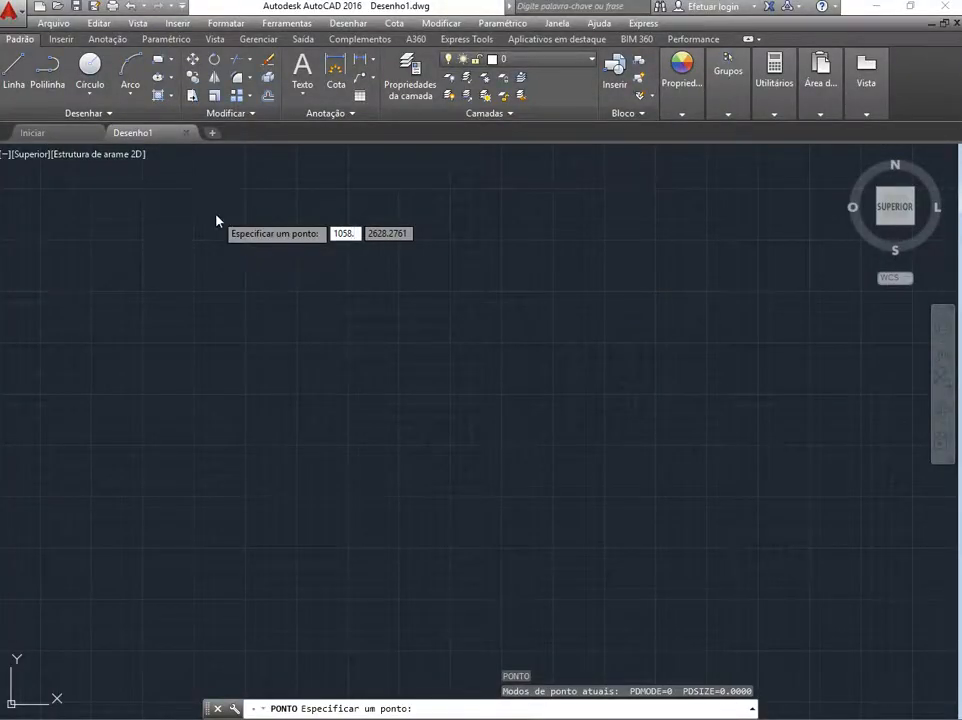
key(alt+Tab)
key(alt+Tab)
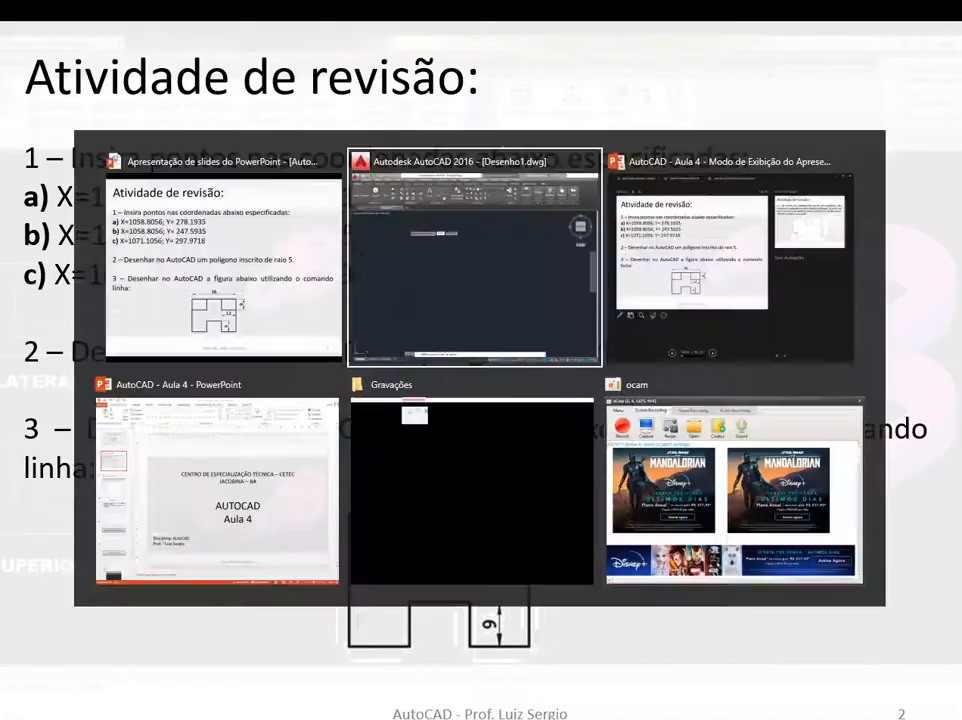
text(.8056)
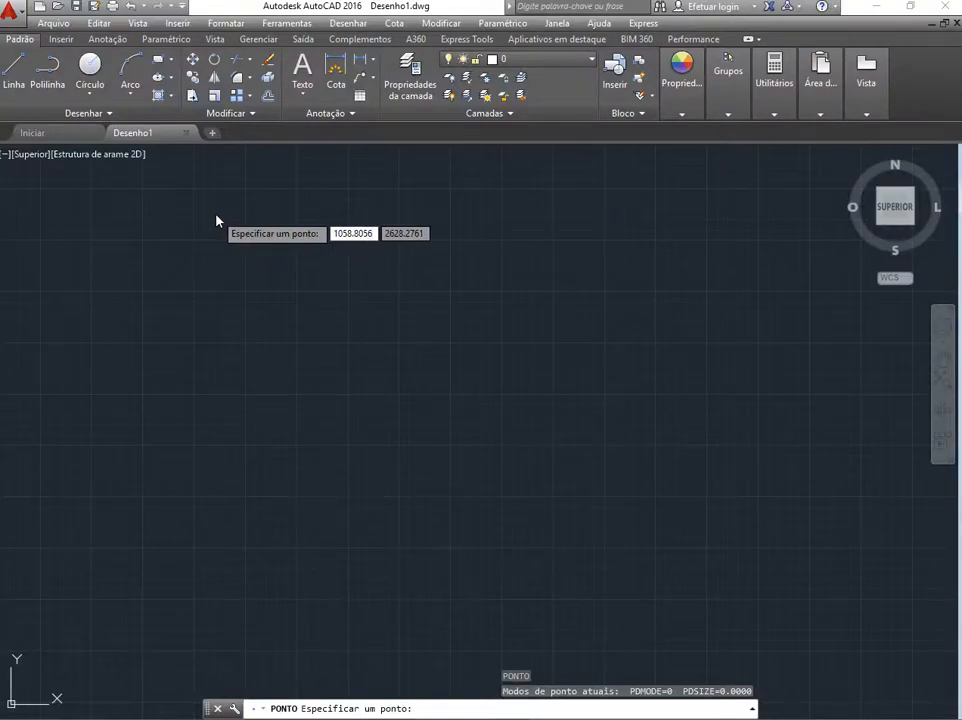
key(Tab)
key(alt+Tab)
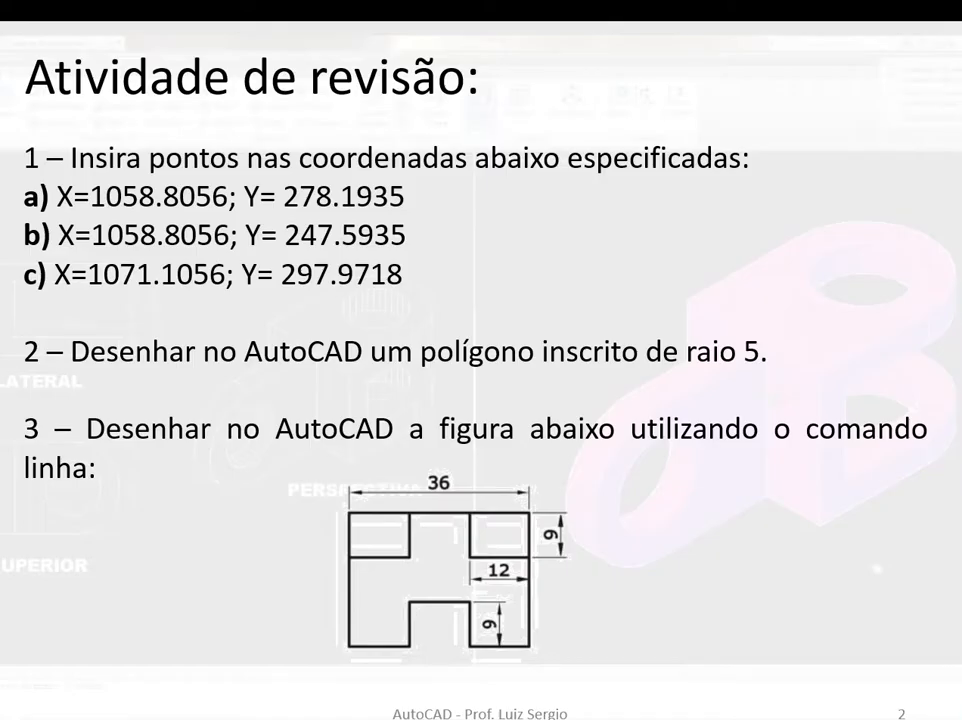
key(alt+Tab)
text(278)
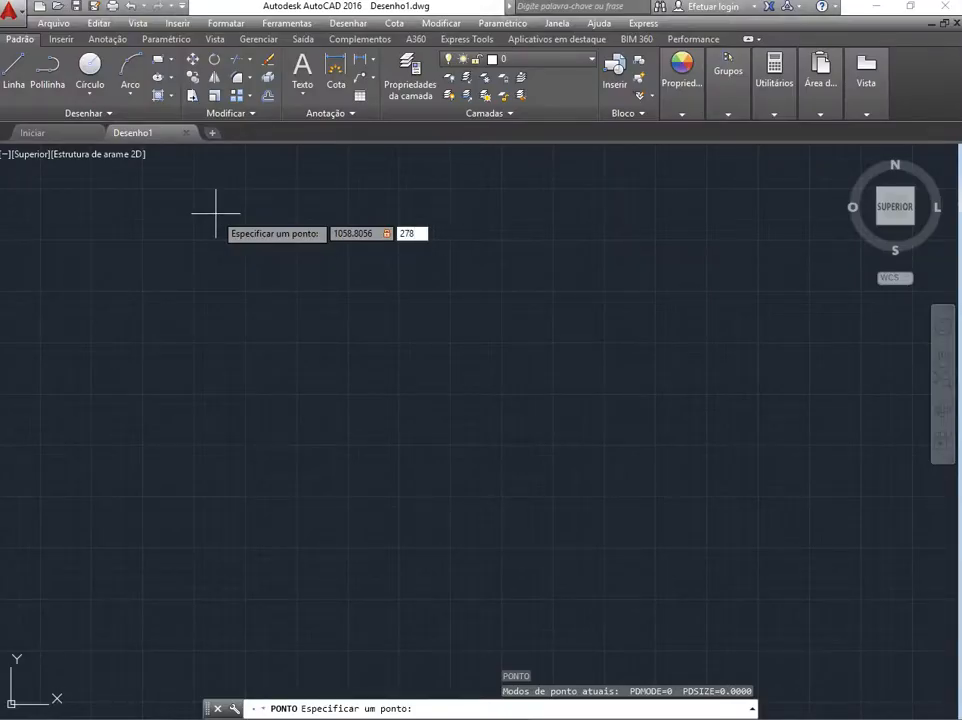
key(alt+Tab)
key(alt+Tab)
text(.1)
key(alt+Tab)
key(alt+Tab)
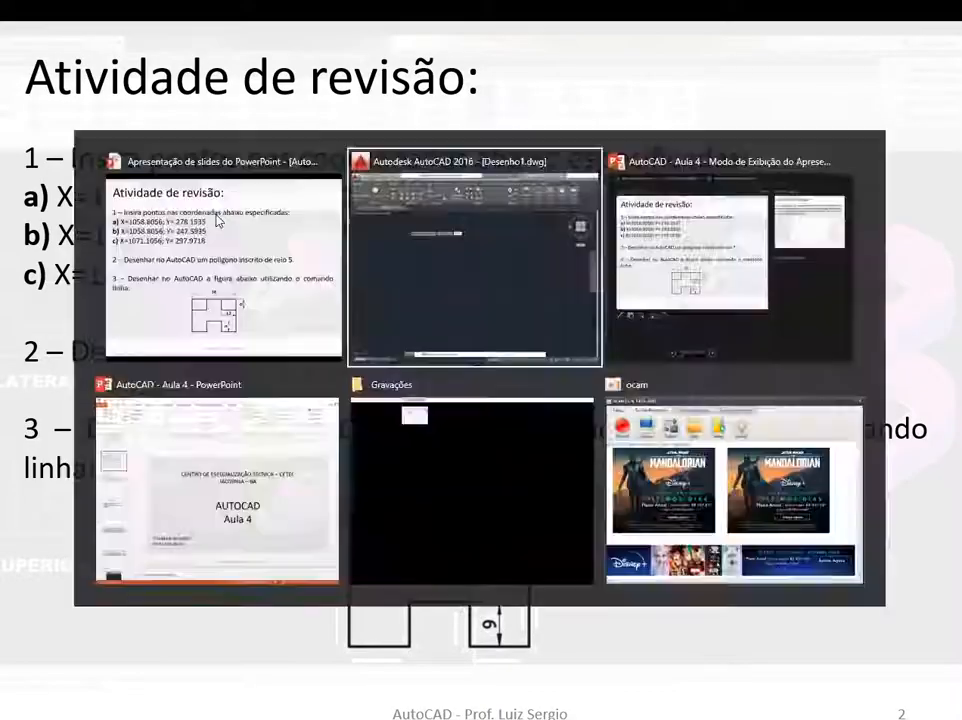
text(935)
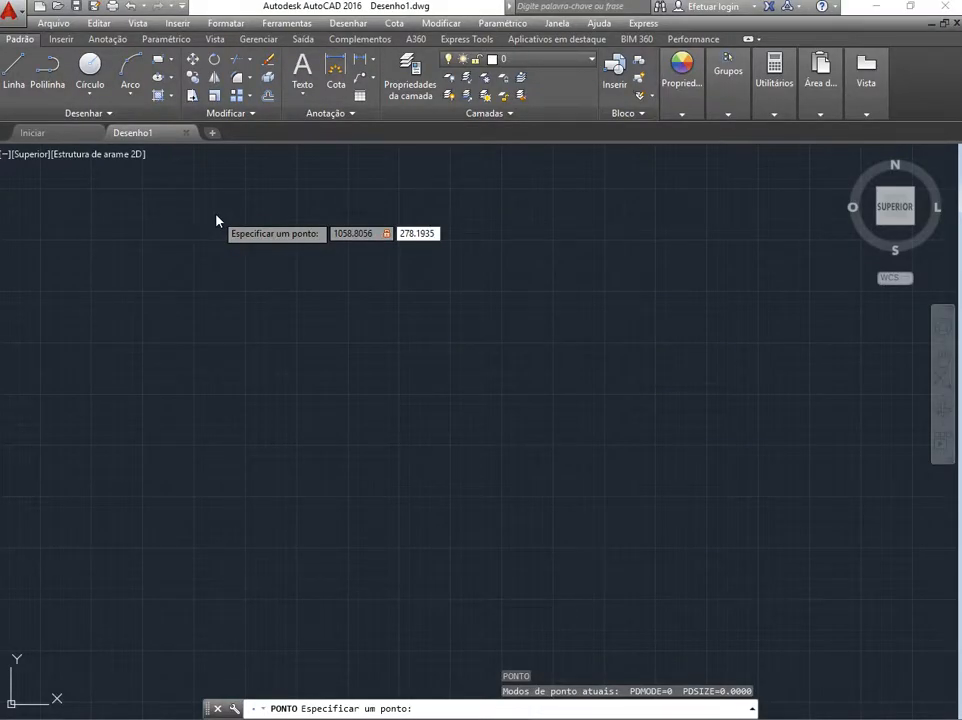
key(Return)
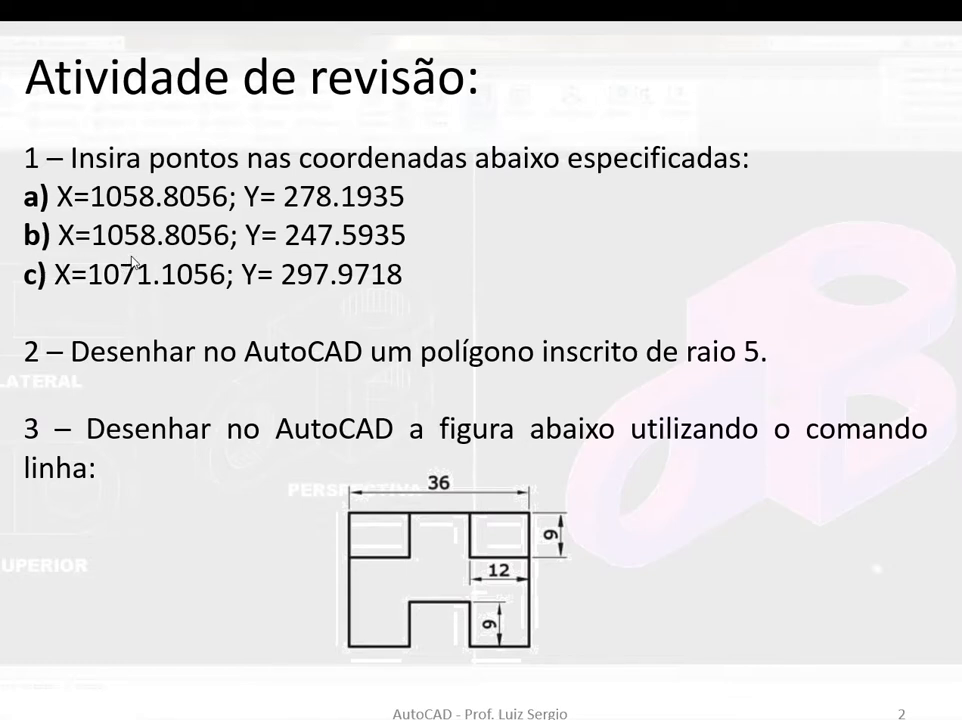
Switch back to AutoCAD and insert a second point at X 1058.8056, Y 247.5935.
key(alt+Tab)
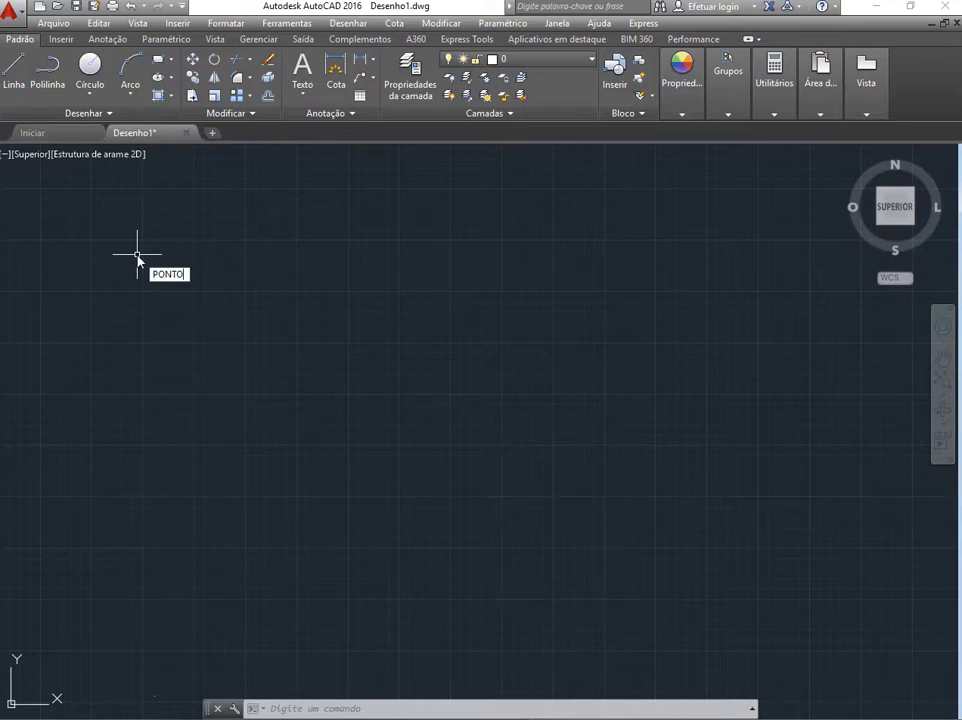
key(Return)
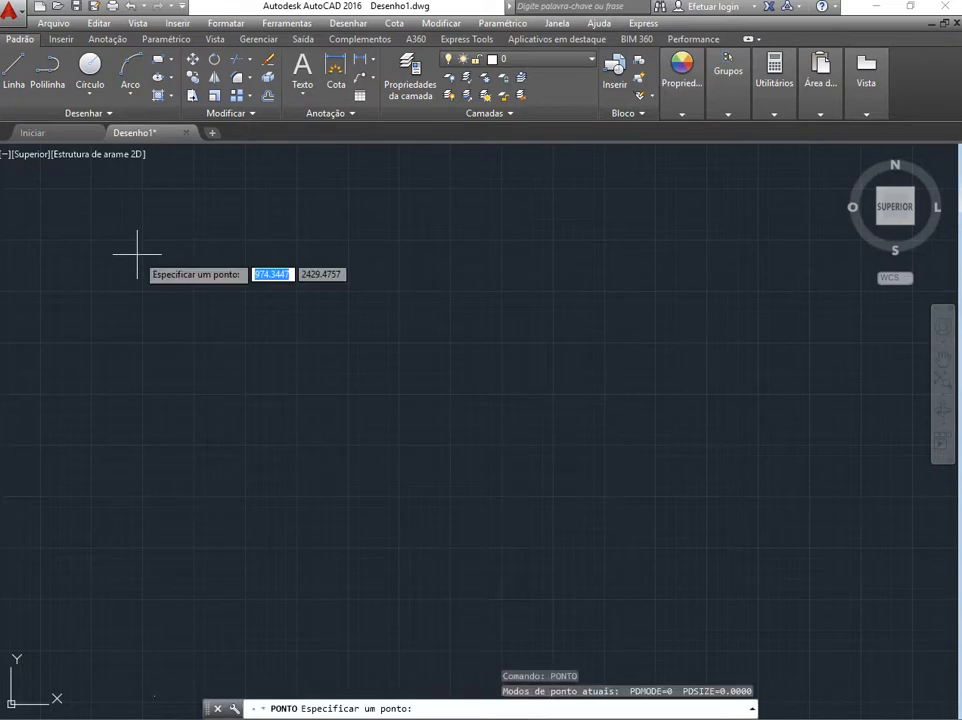
text(1058)
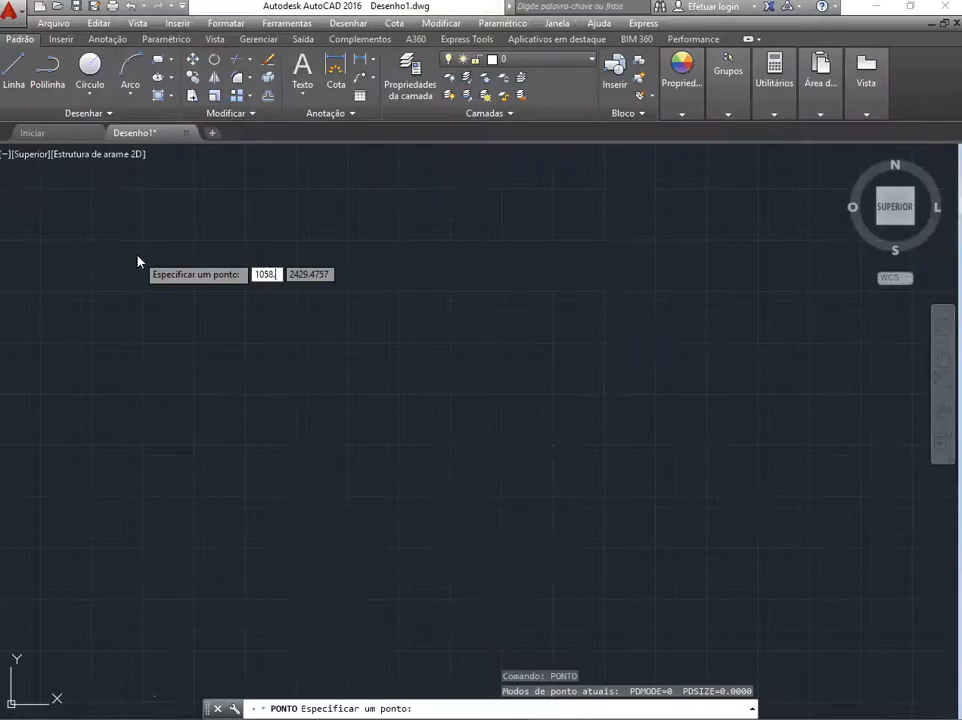
text(.8056)
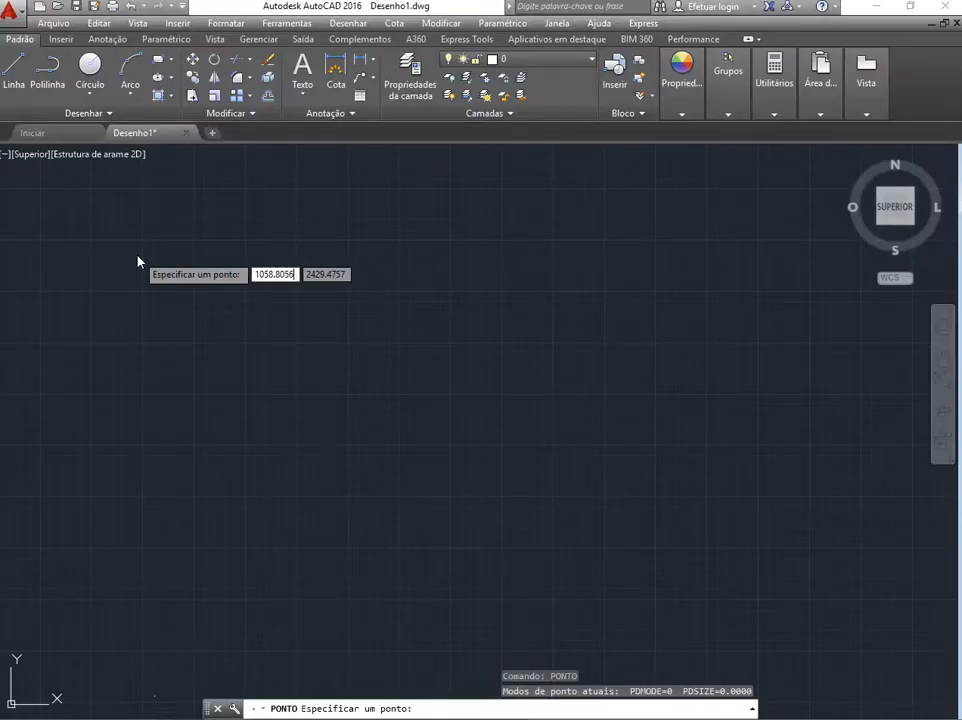
key(Tab)
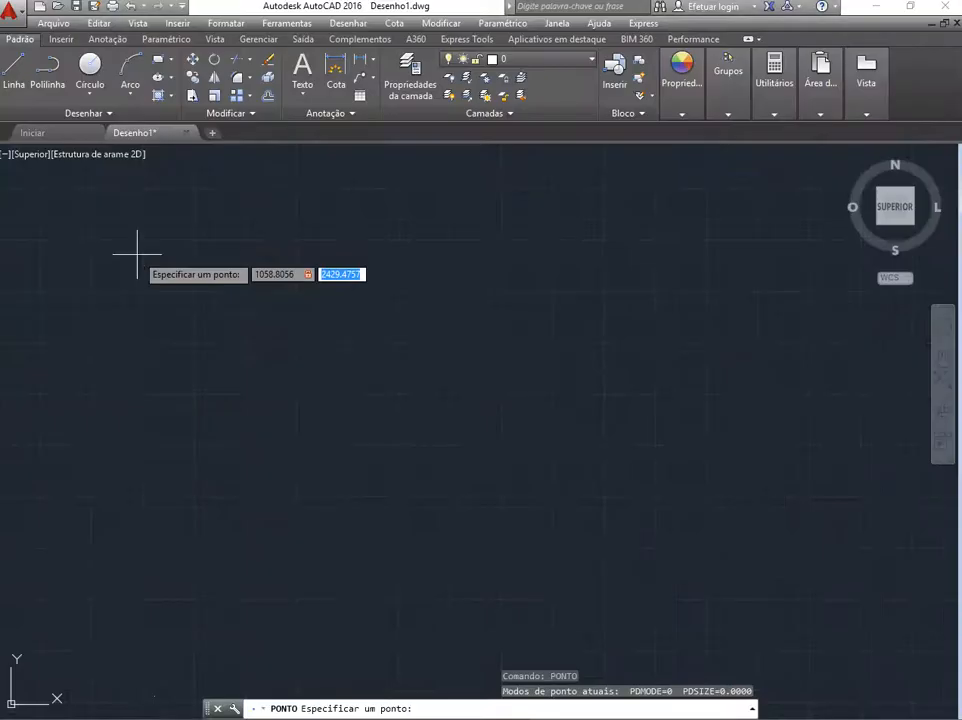
text(247.)
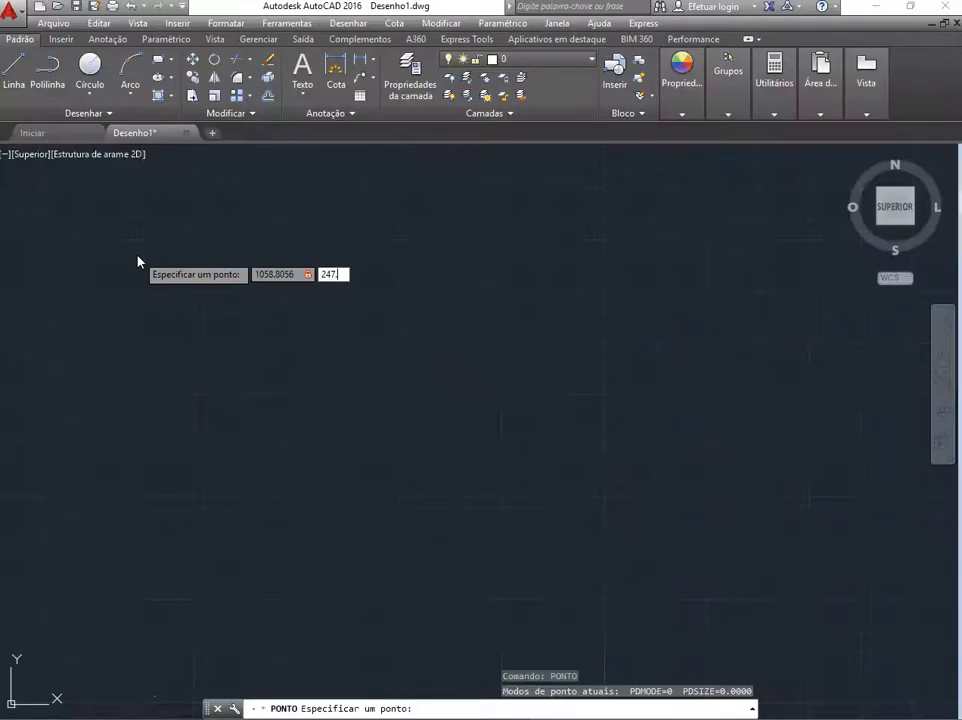
text(5935)
key(Return)
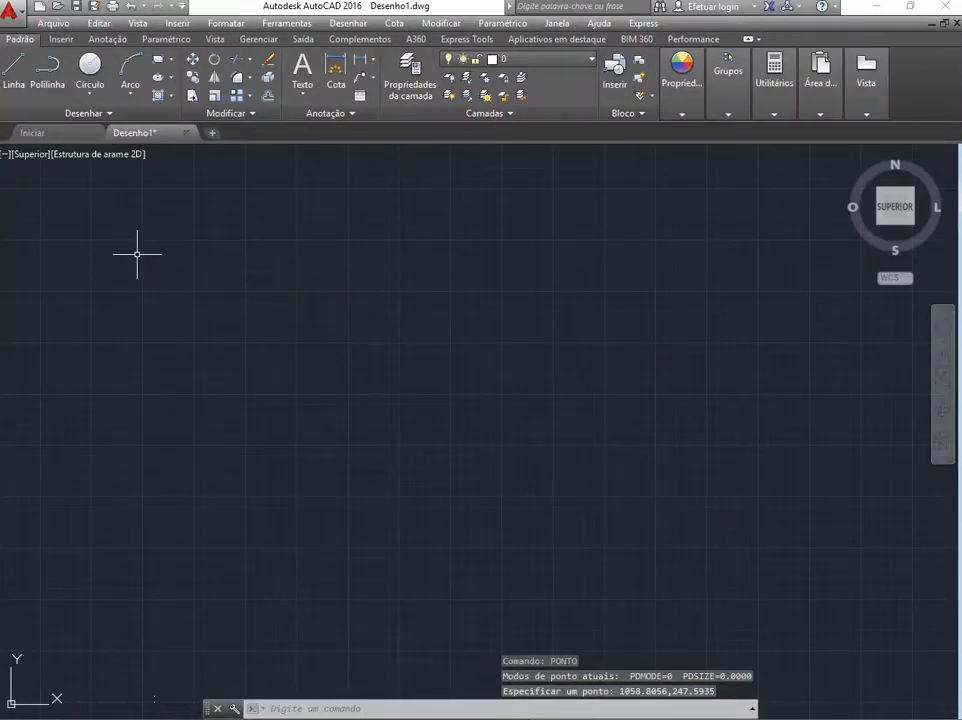
Insert a third point at X 1071.1056, Y 297.9718.
key(Up)
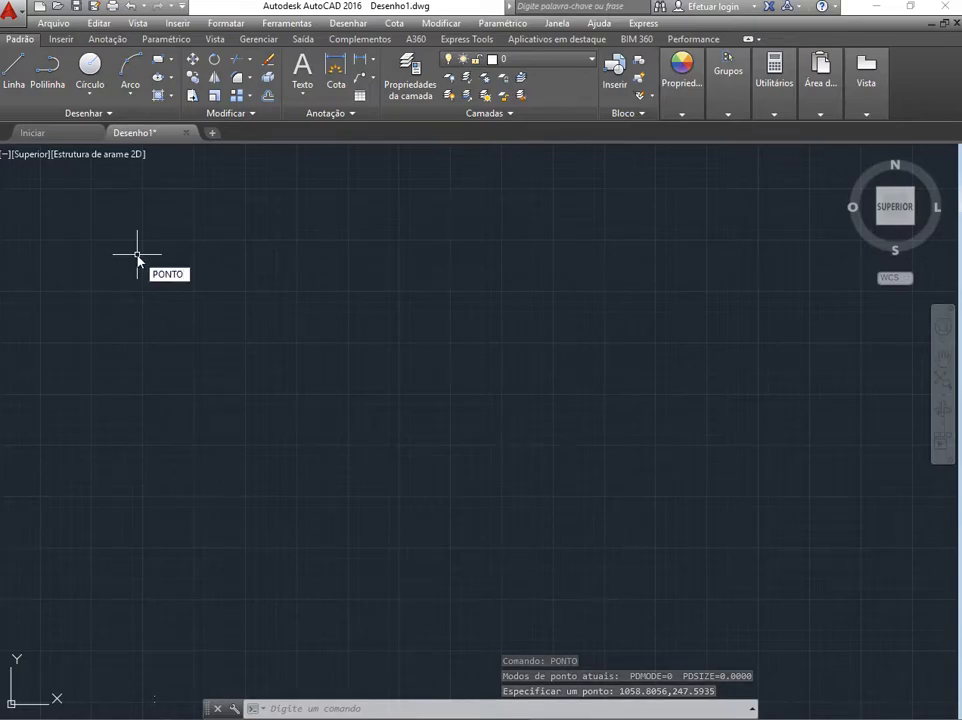
key(Return)
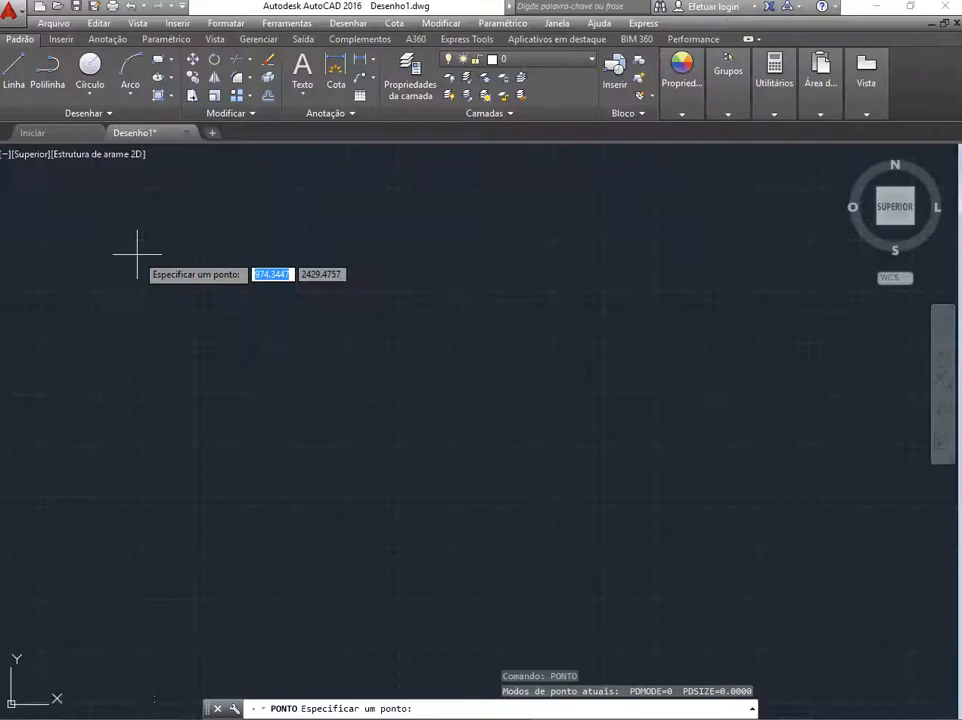
text(1071.)
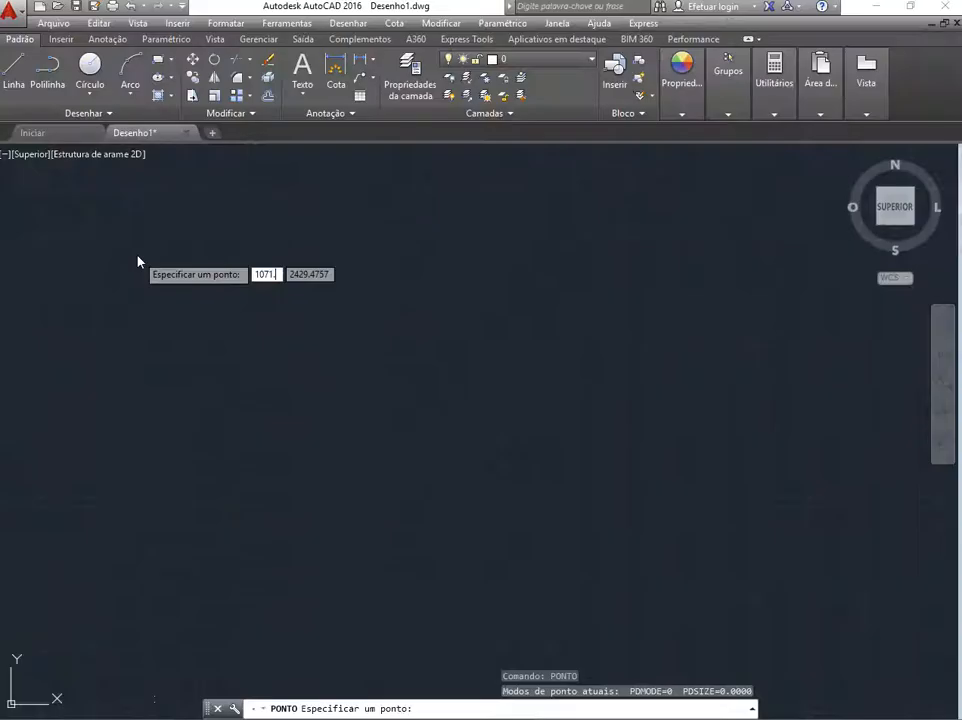
text(105)
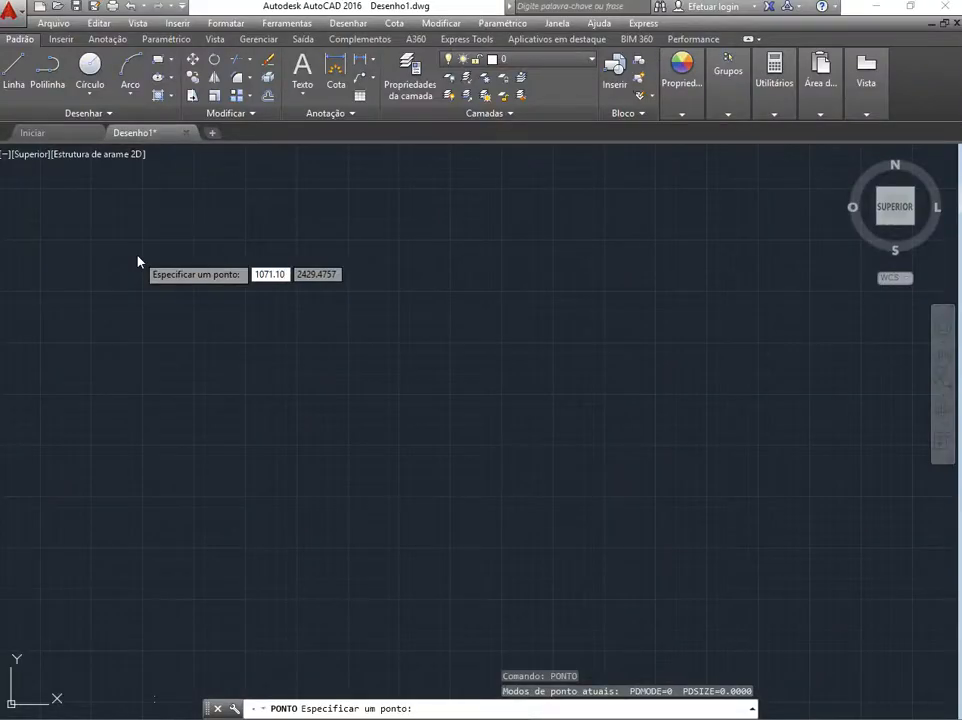
text(6)
key(Tab)
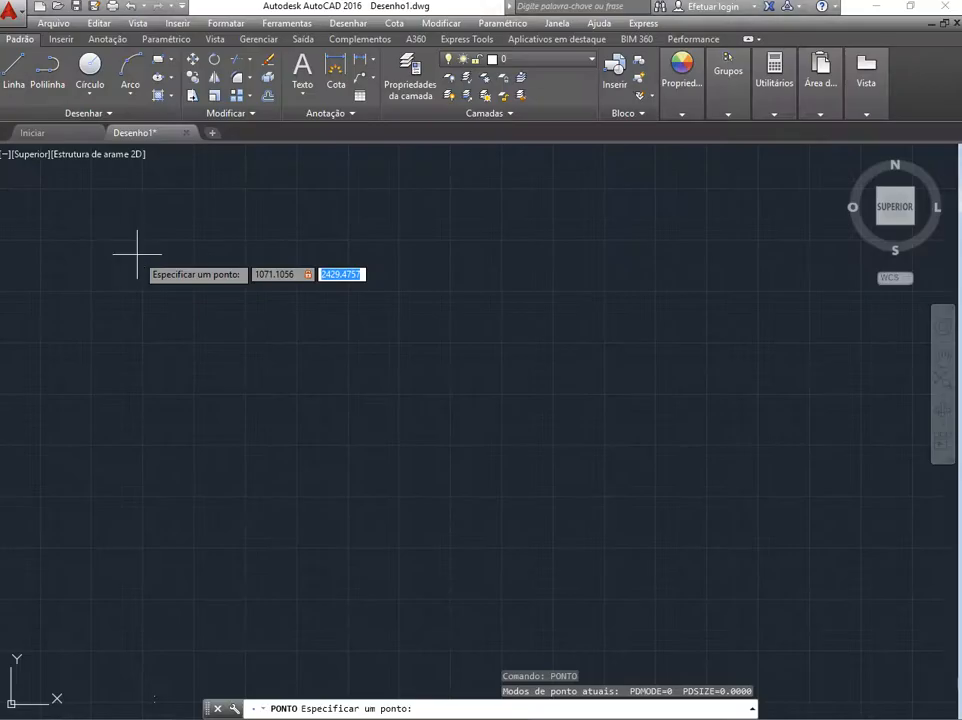
text(297)
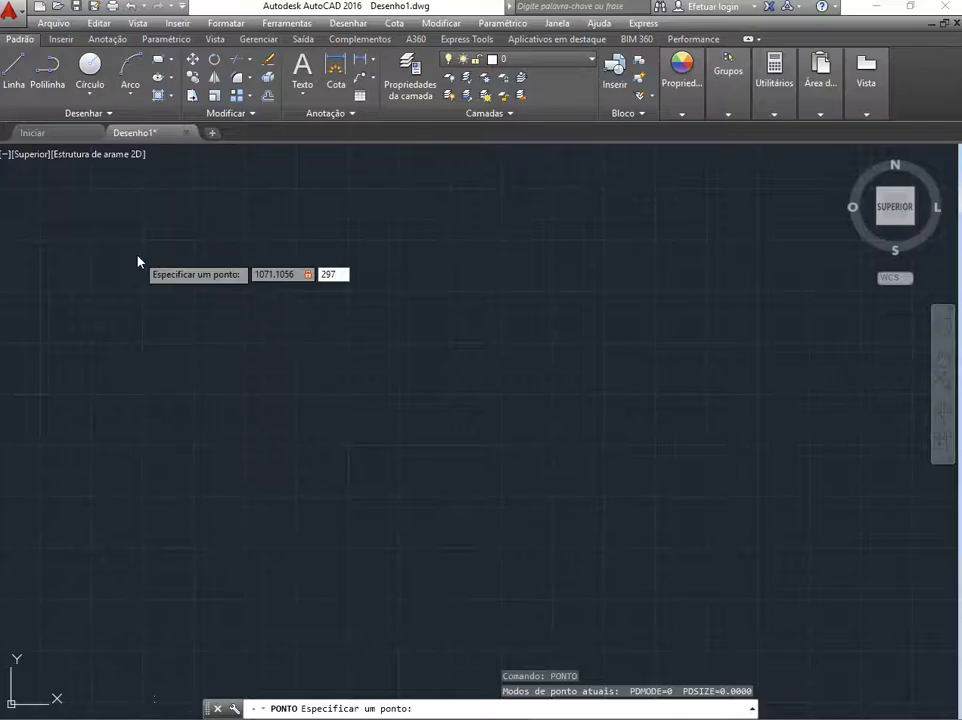
text(.9718)
key(Return)
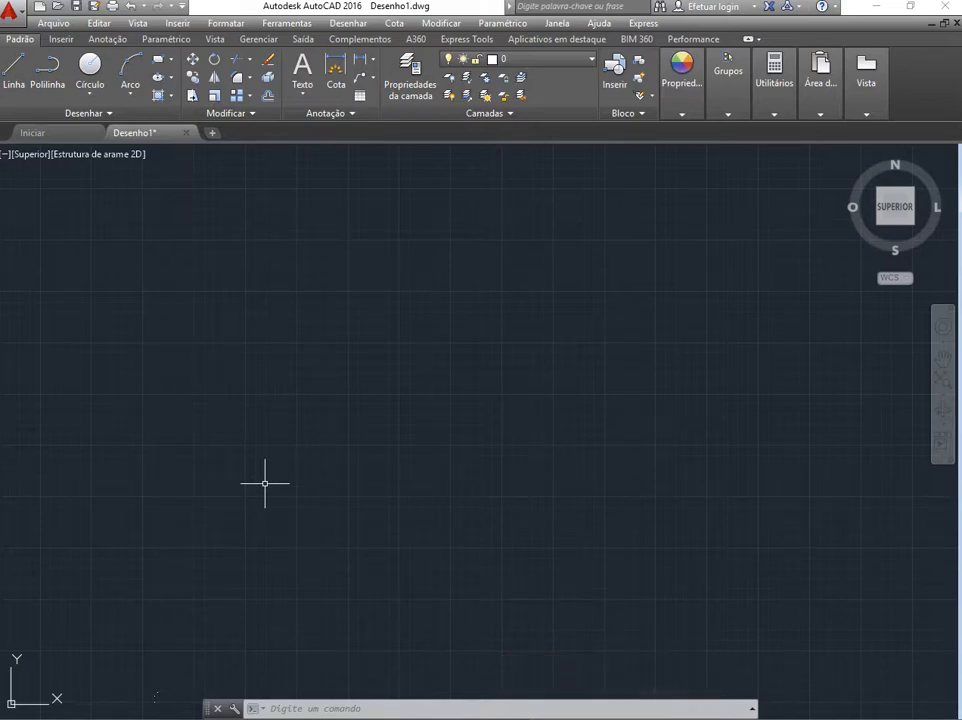
Zoom to the drawing extents and examine the placement of the three inserted points.
scroll(260, 520, down, 2)
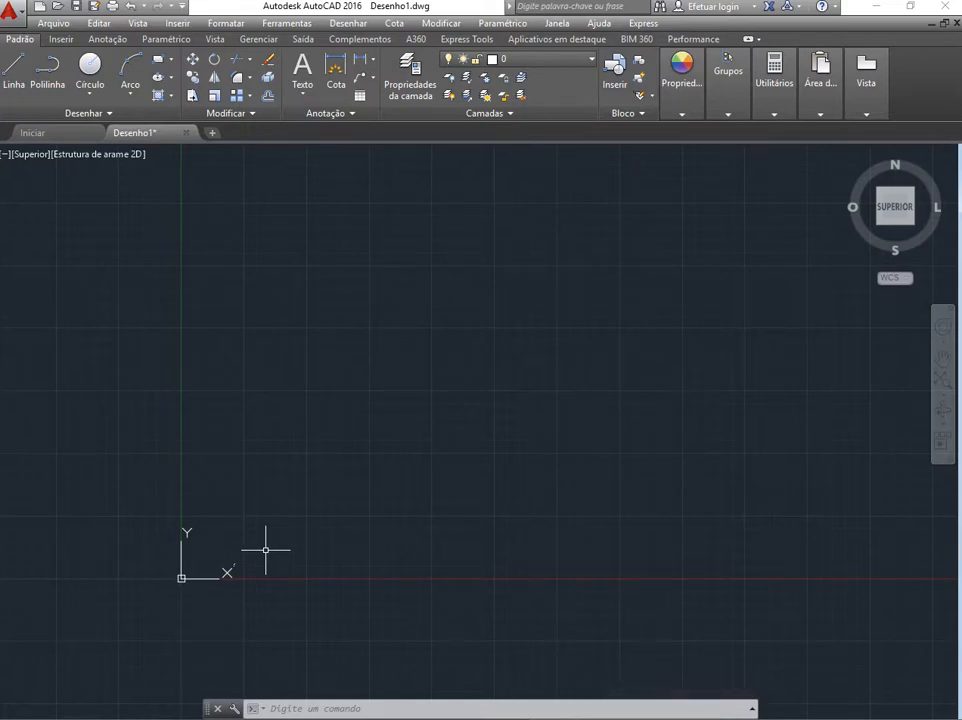
text(z)
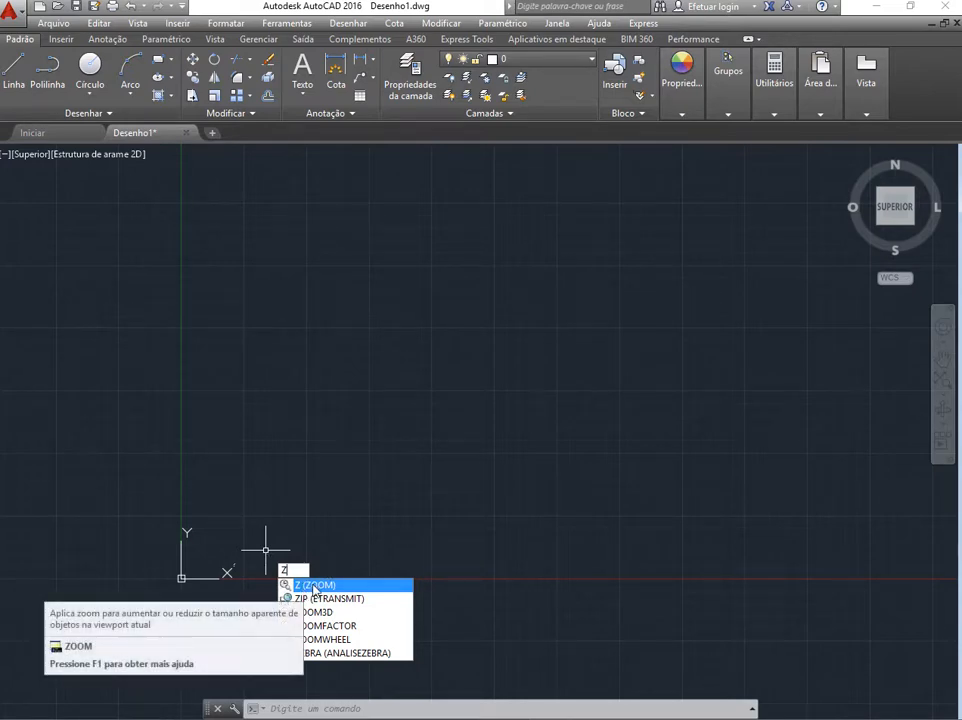
click(310, 586)
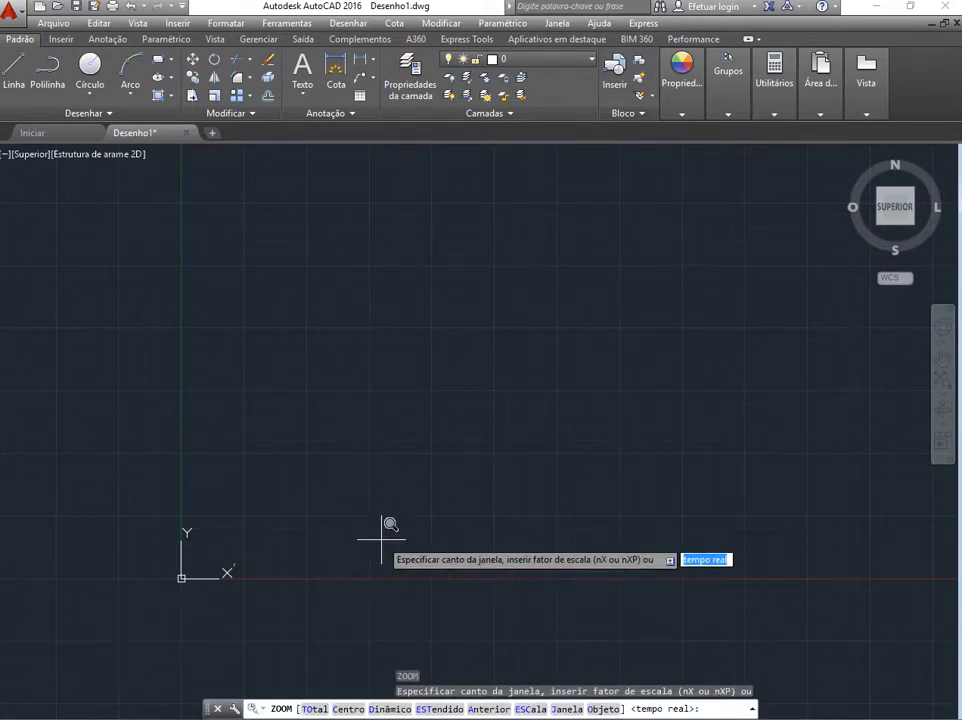
click(429, 708)
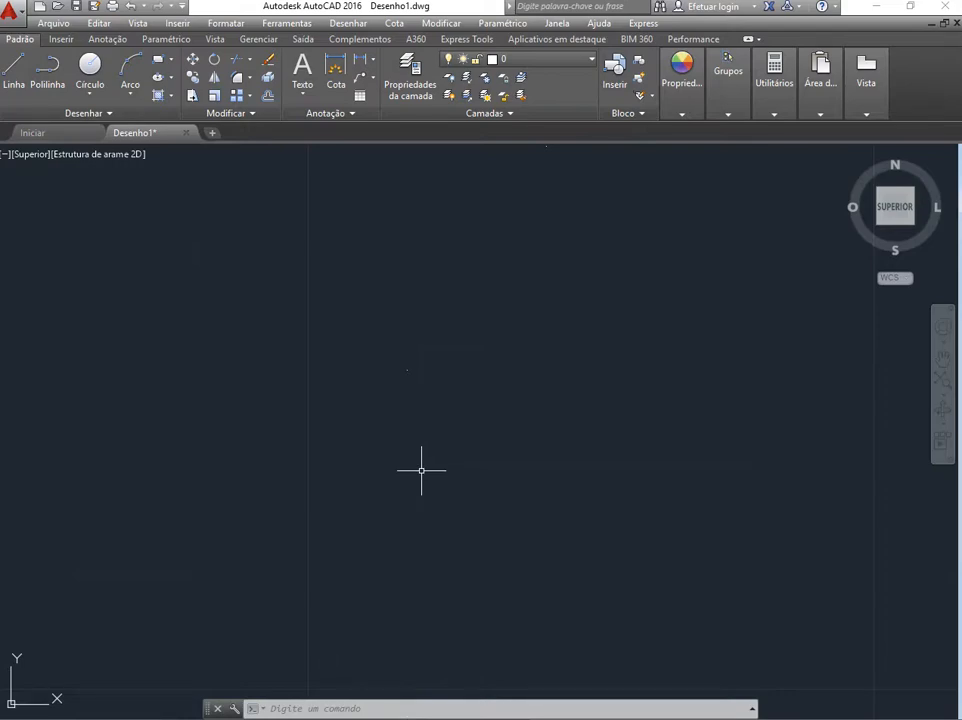
scroll(421, 470, down, 5)
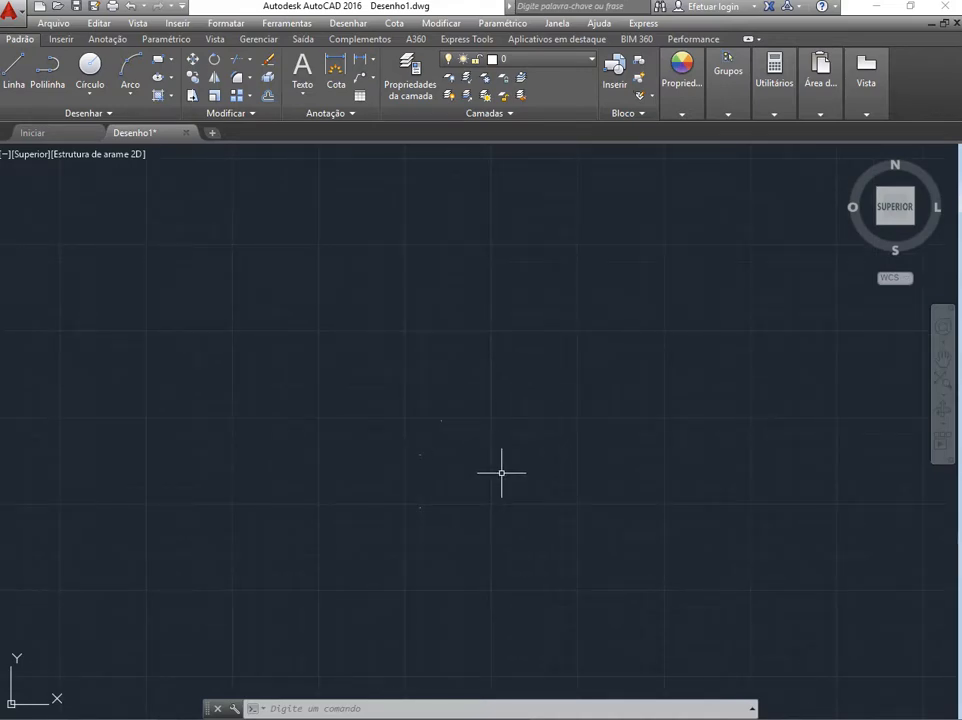
Zoom to the drawing extents and highlight all three points to check where they lie relative to each other.
key(ctrl+a)
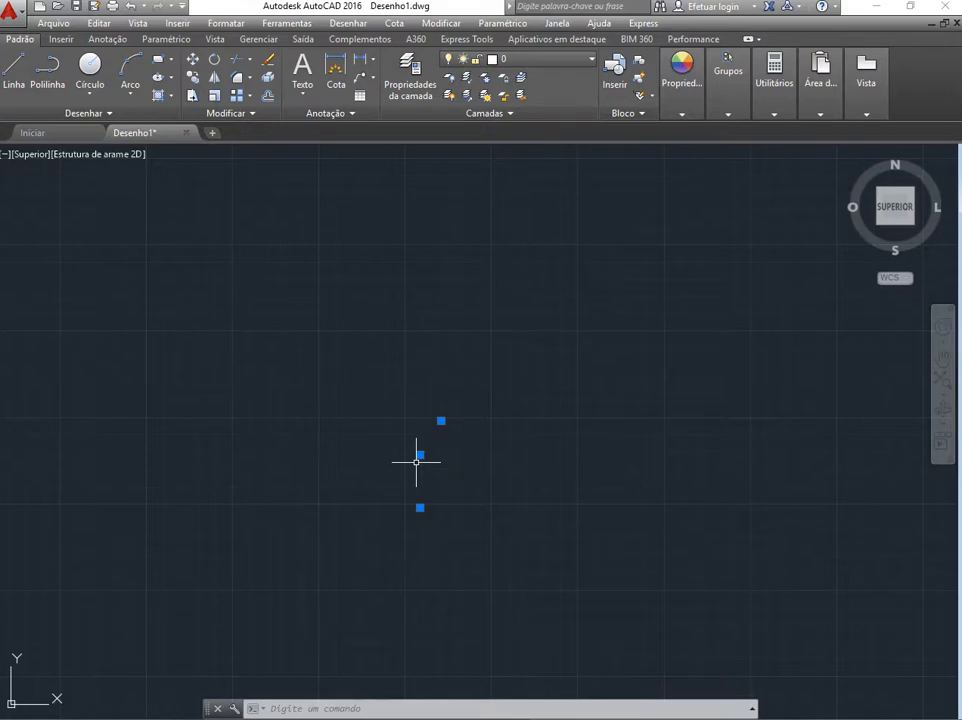
text(z)
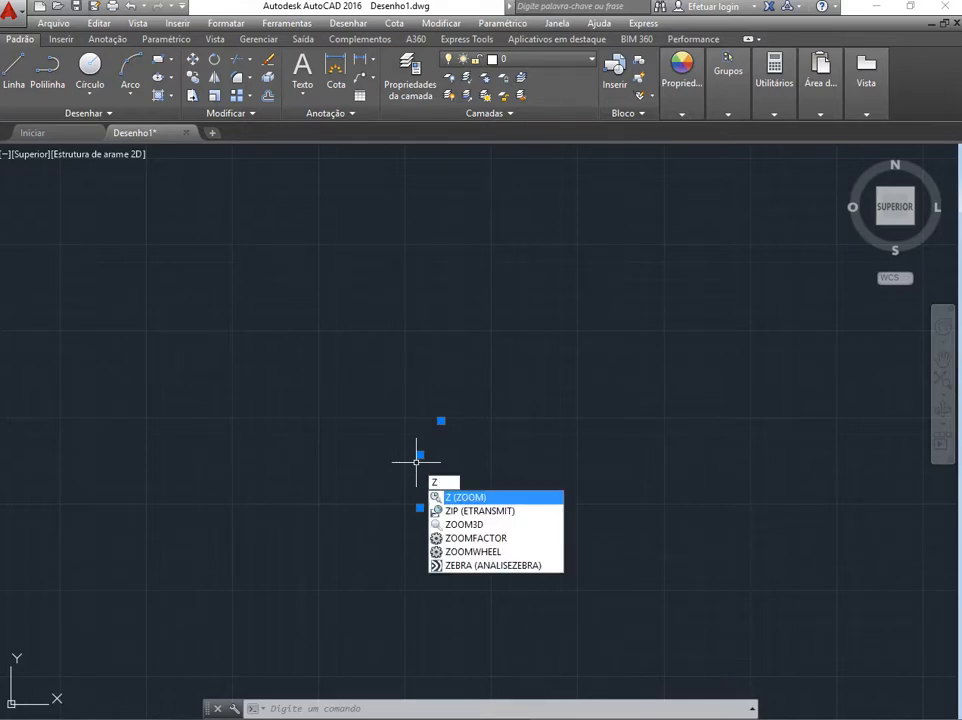
key(Return)
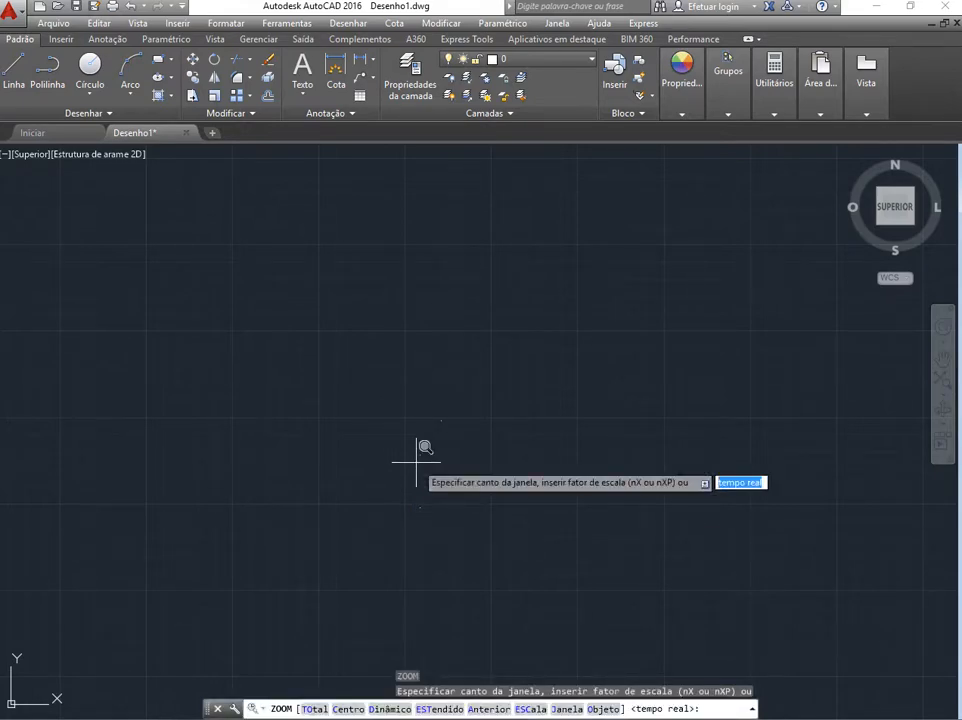
text(E)
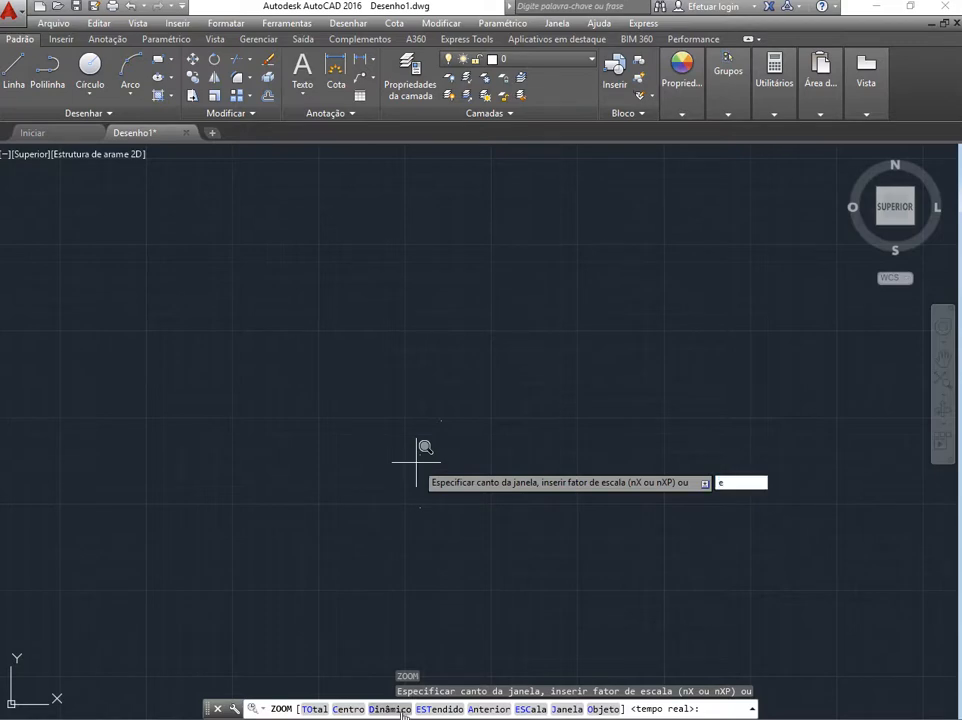
click(427, 710)
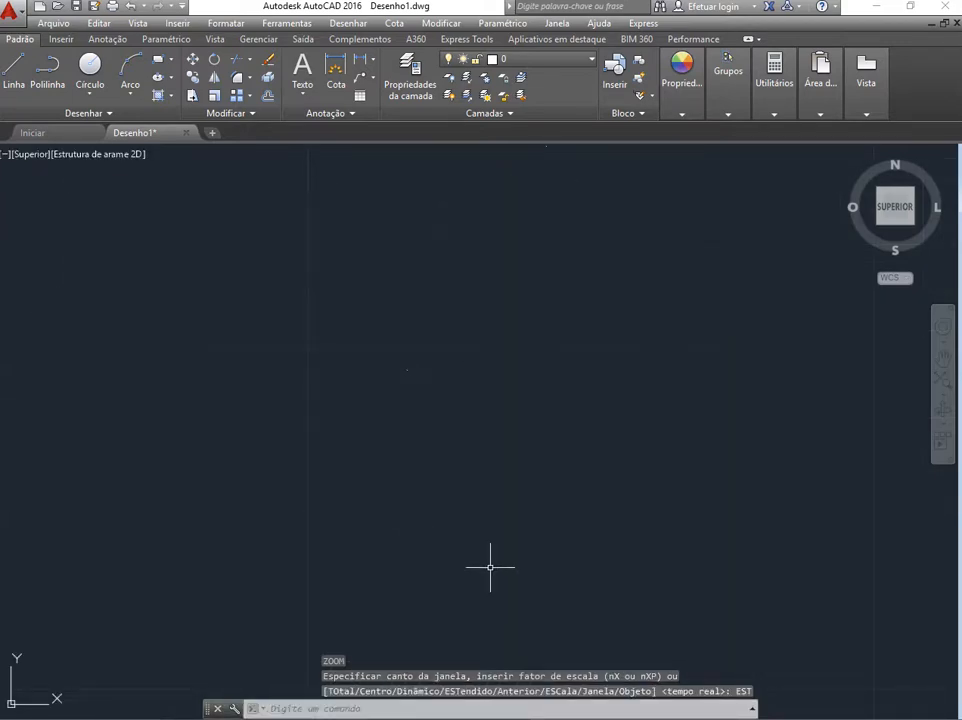
key(ctrl+a)
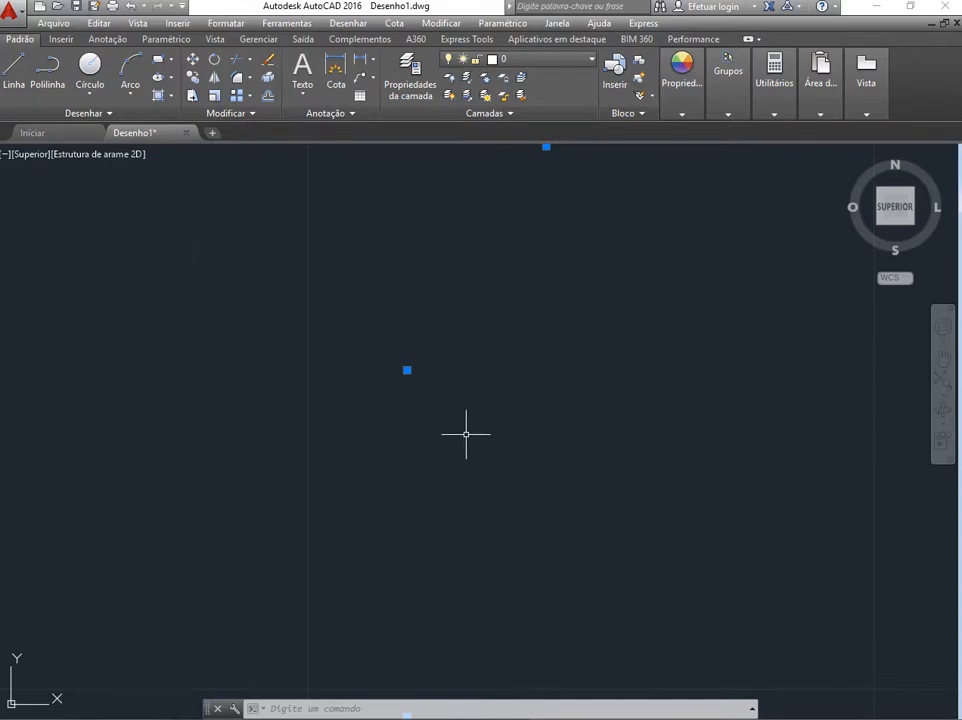
scroll(466, 435, down, 2)
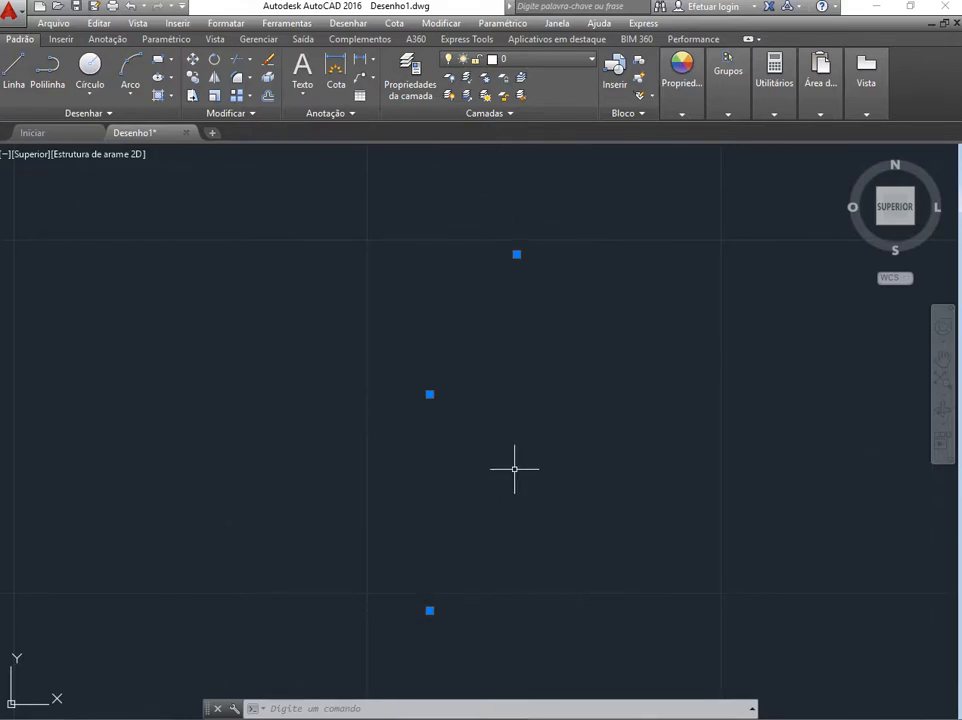
Clear the current selection, select the three inserted points together and delete them from the drawing.
click(516, 438)
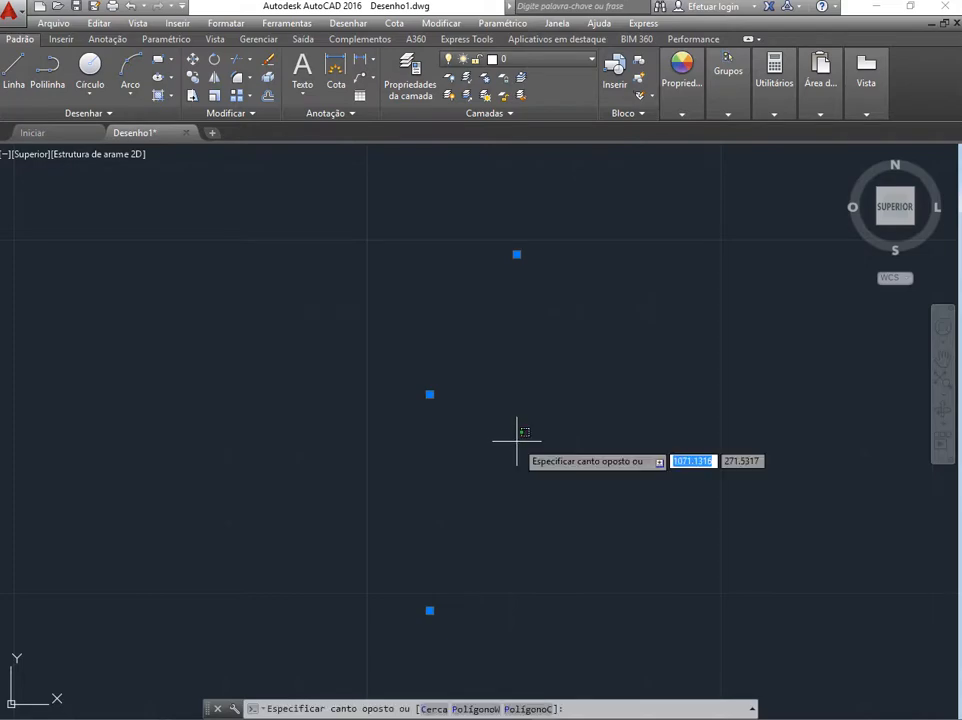
key(Escape)
key(Escape)
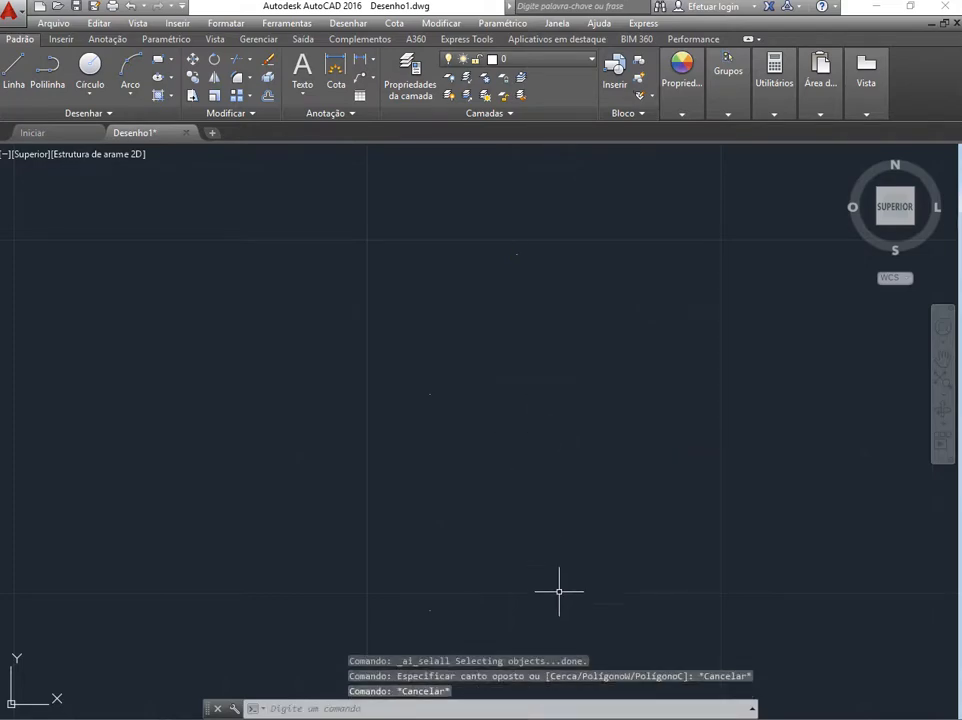
click(670, 631)
click(300, 188)
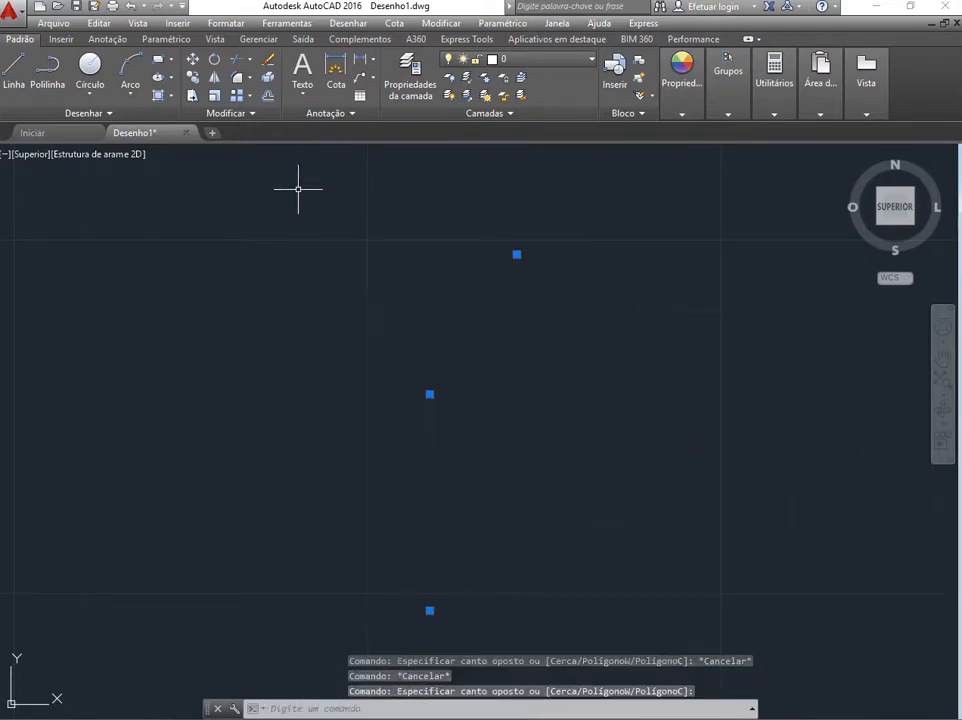
key(Delete)
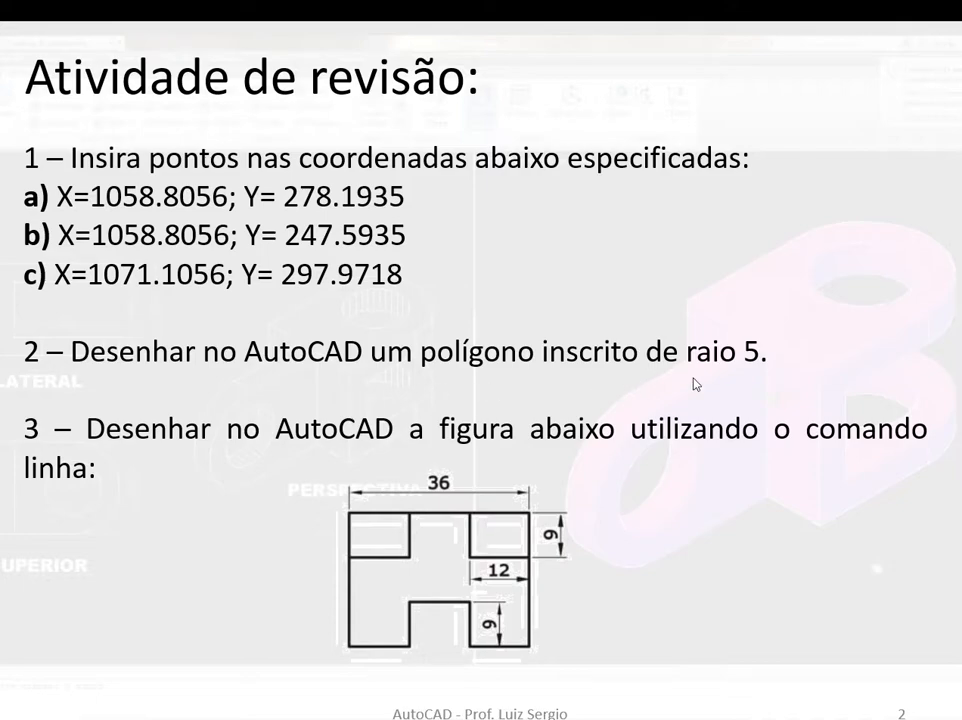
Switch to AutoCAD and start a six-sided polygon centred in the empty drawing area, enabling the pen on the PowerPoint slide meanwhile.
key(alt+Tab)
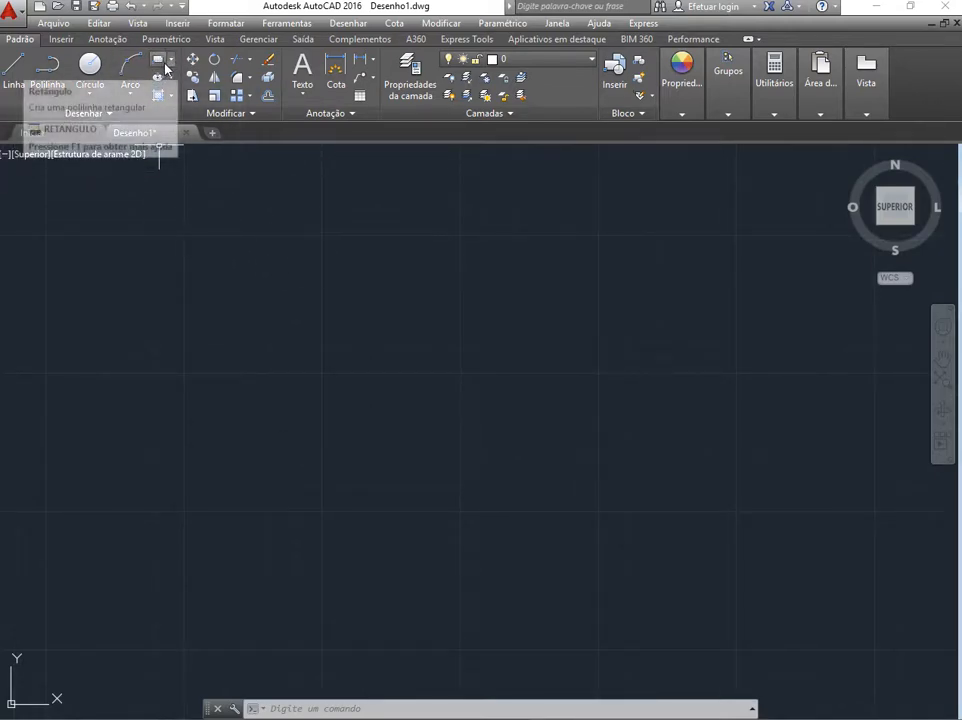
click(172, 62)
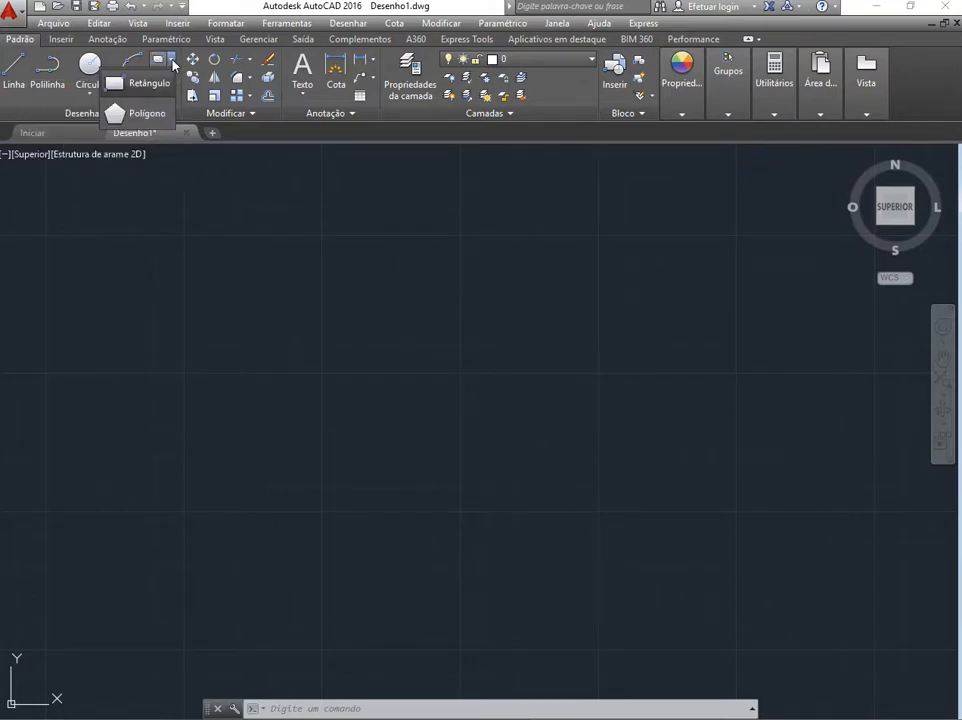
click(148, 112)
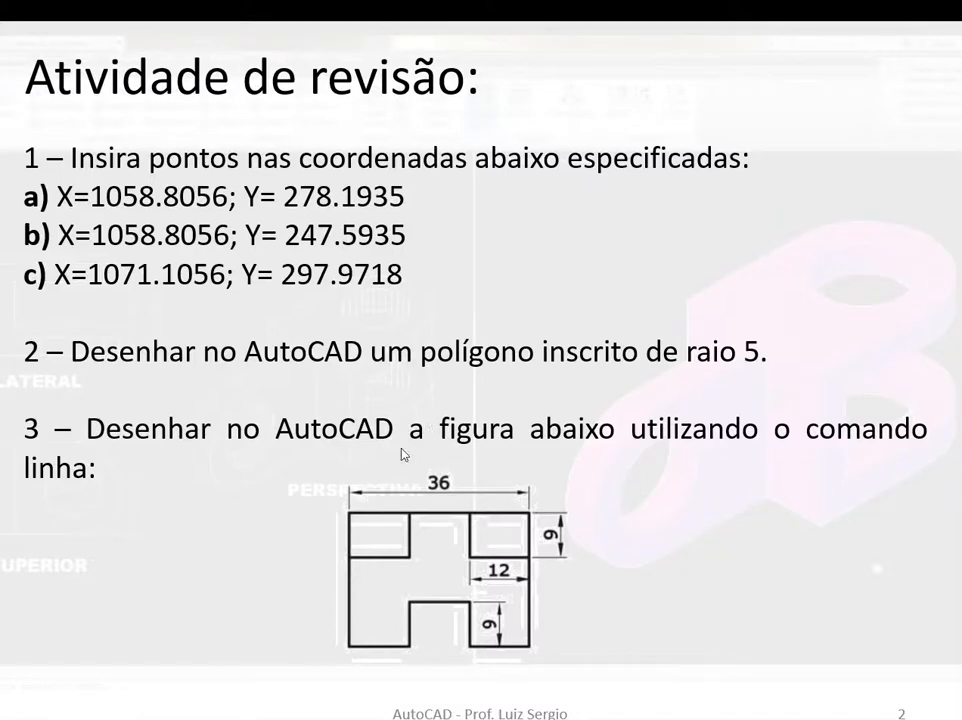
click(44, 703)
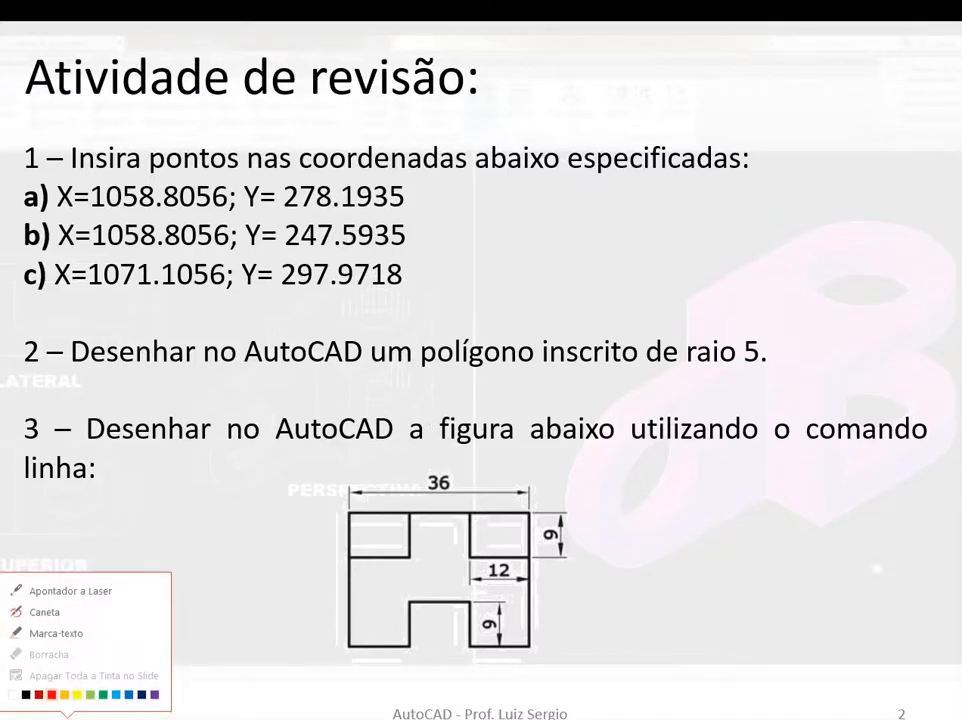
click(30, 612)
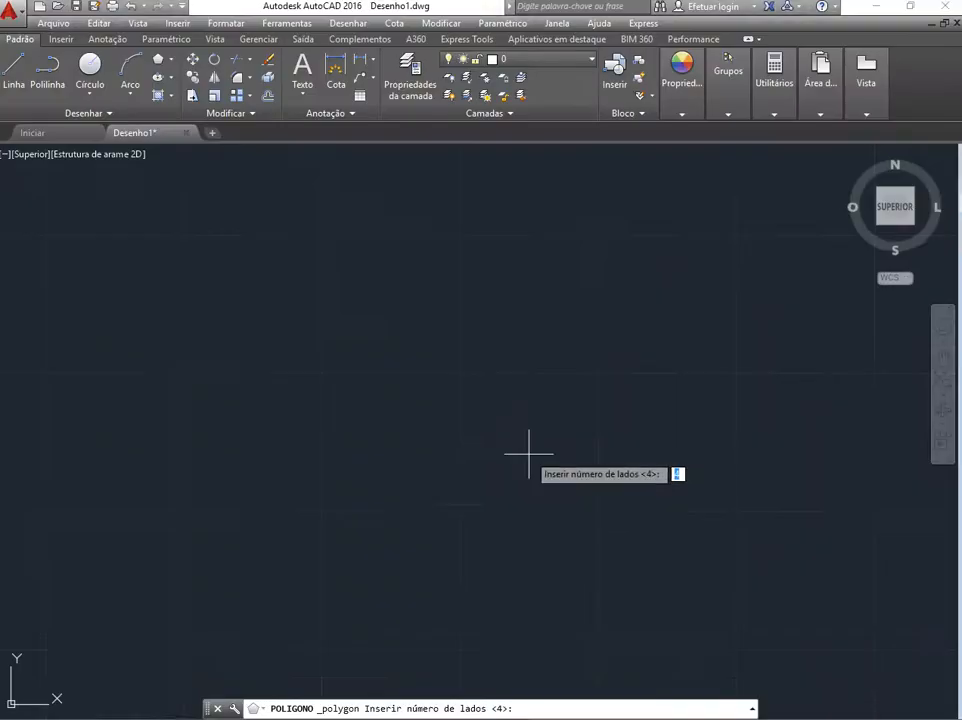
text(6)
key(Return)
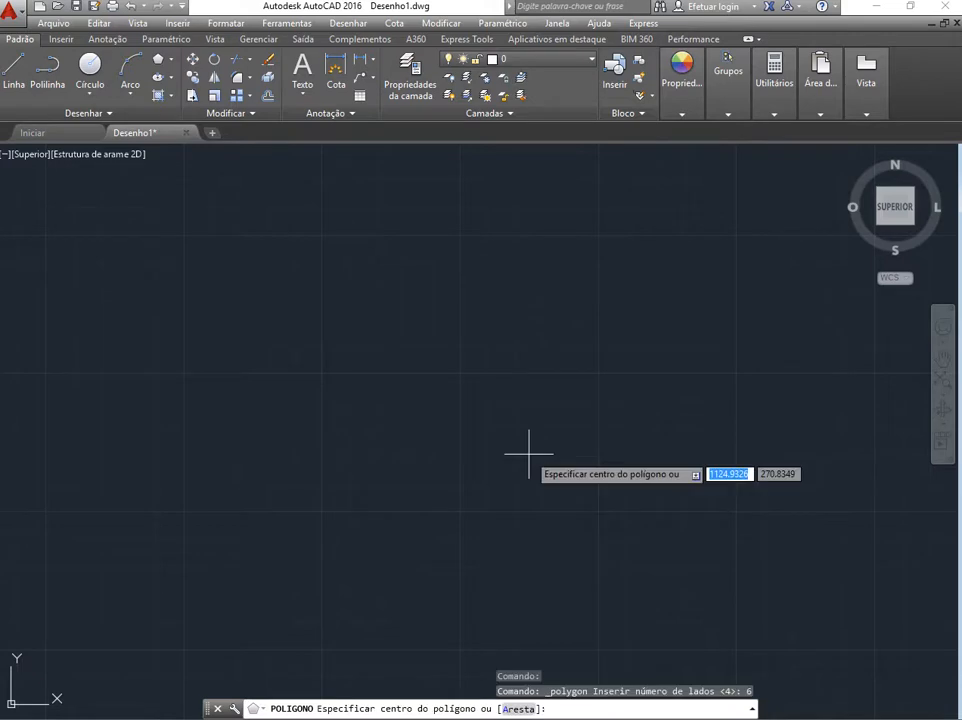
click(346, 443)
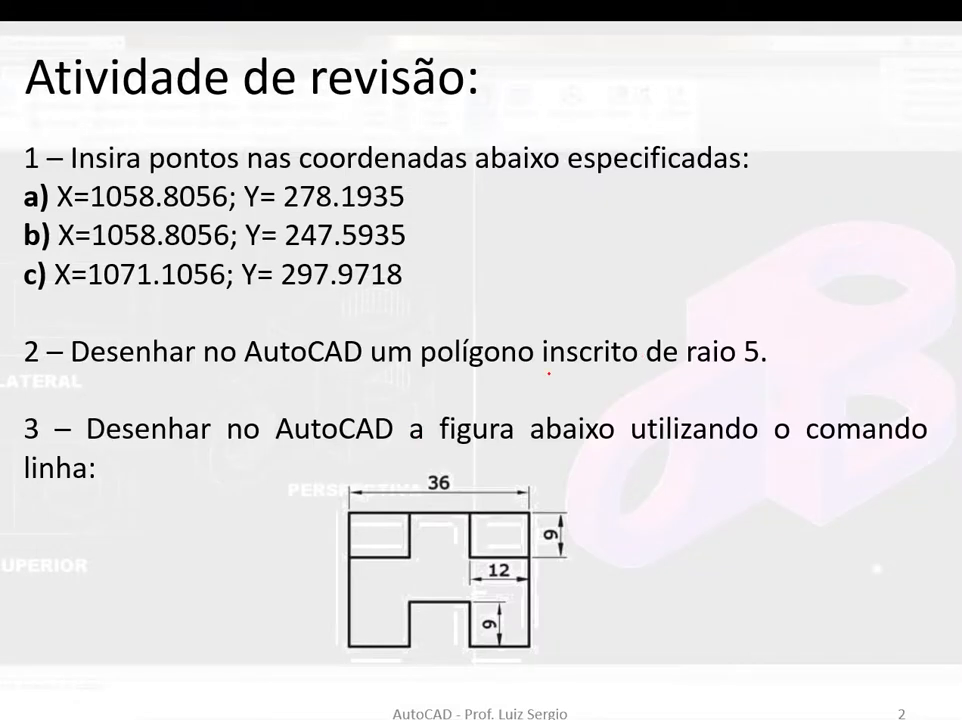
Underline "inscrito" in item 2 of the PowerPoint slide, and complete the AutoCAD polygon inscribed in a circle of radius 5.
drag(530, 372, 633, 379)
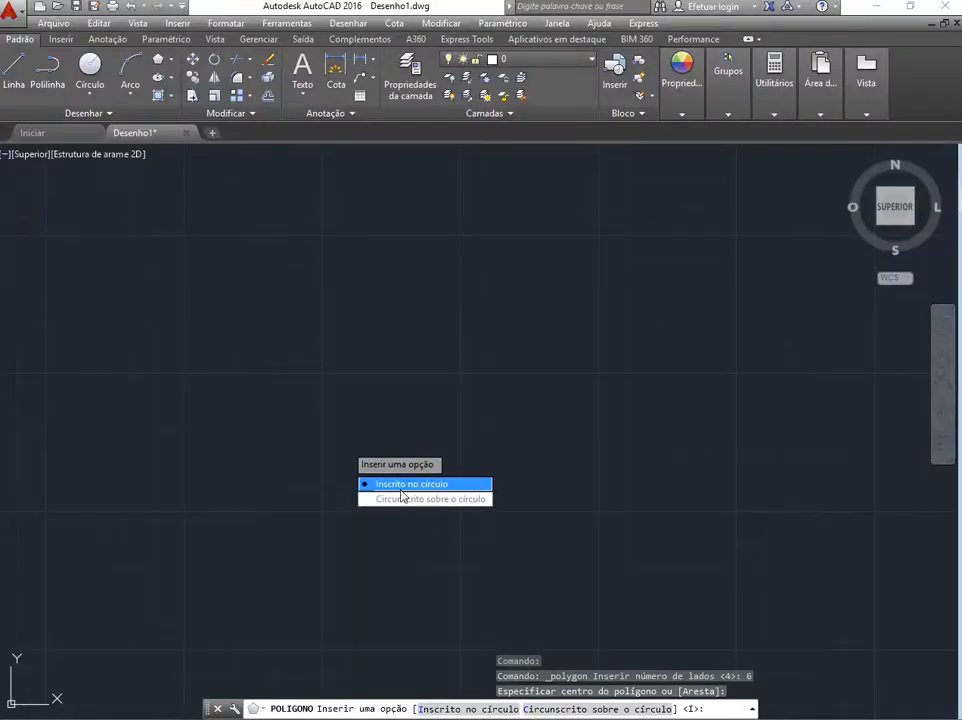
click(400, 484)
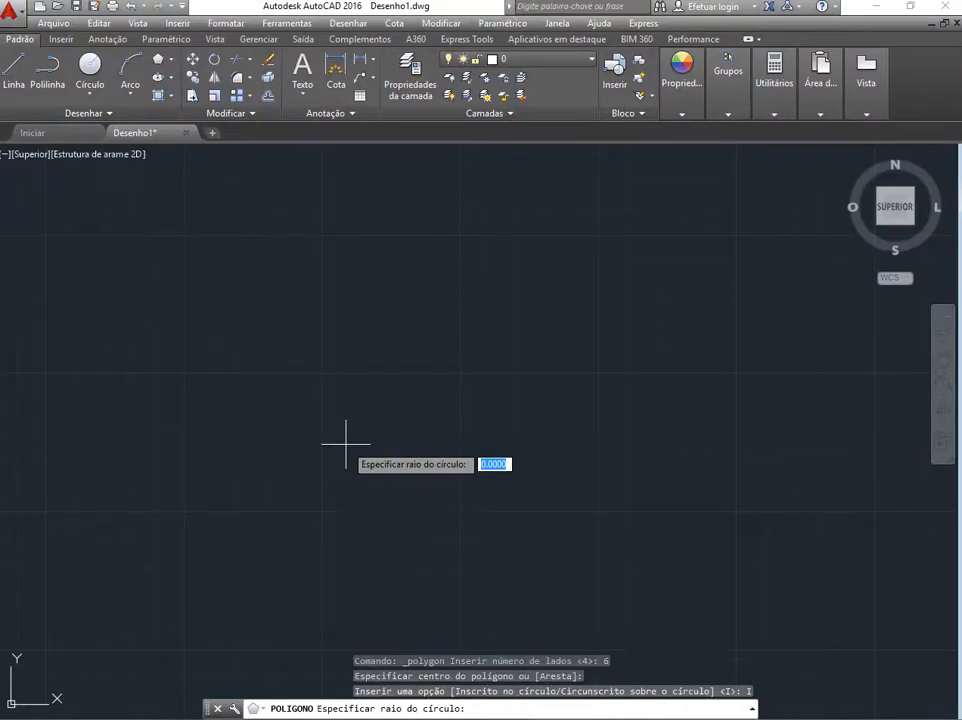
text(5)
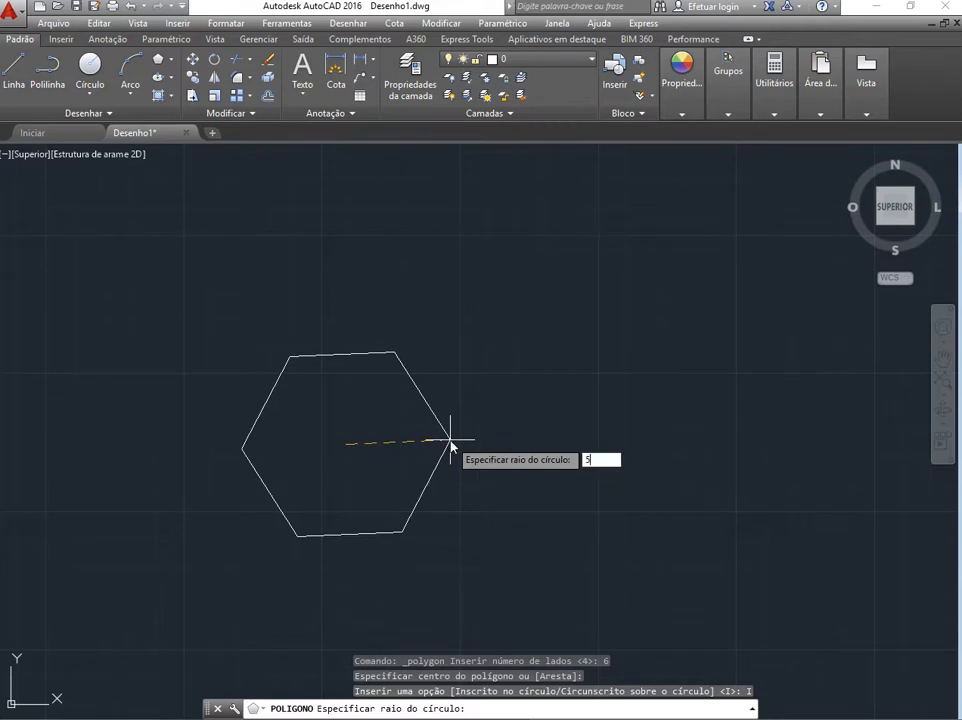
key(Return)
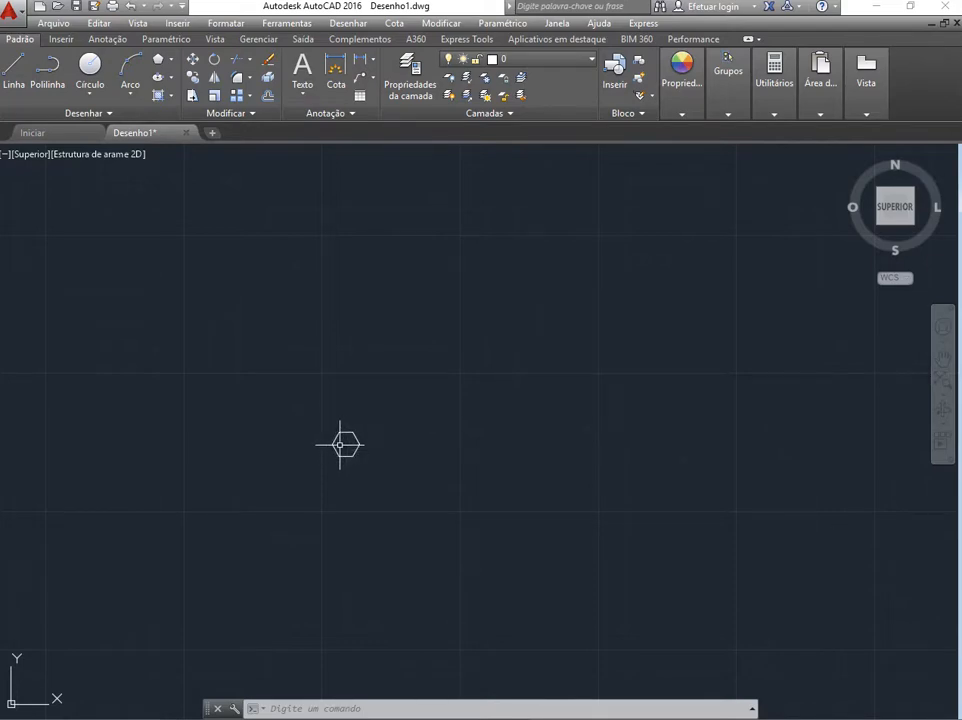
Zoom in on the hexagon and pan the view around it to examine the finished shape.
scroll(343, 444, up, 4)
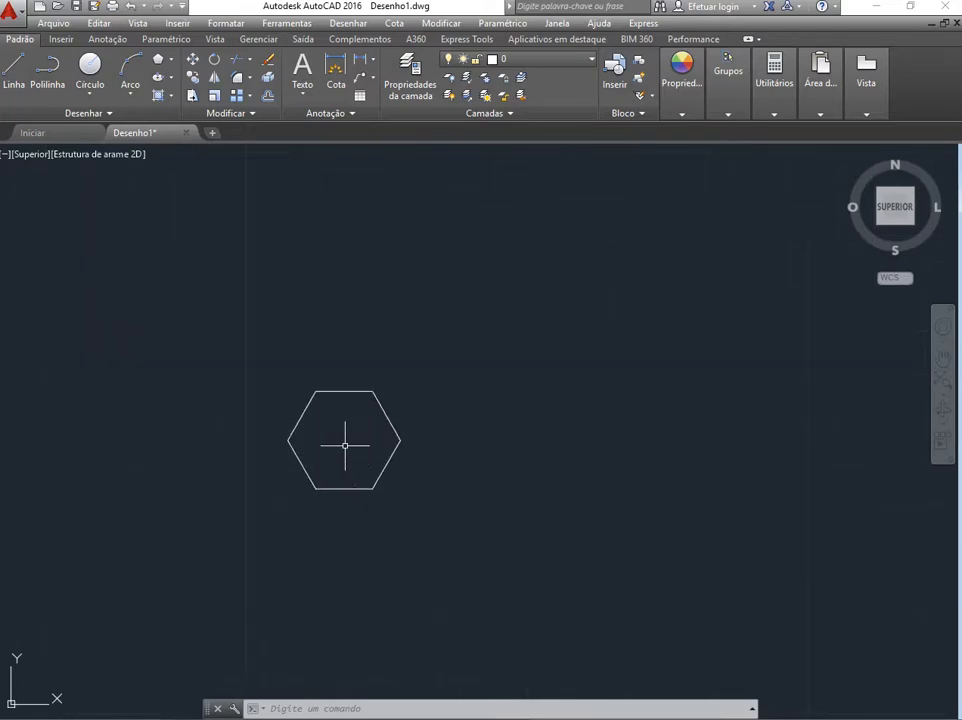
scroll(344, 444, up, 4)
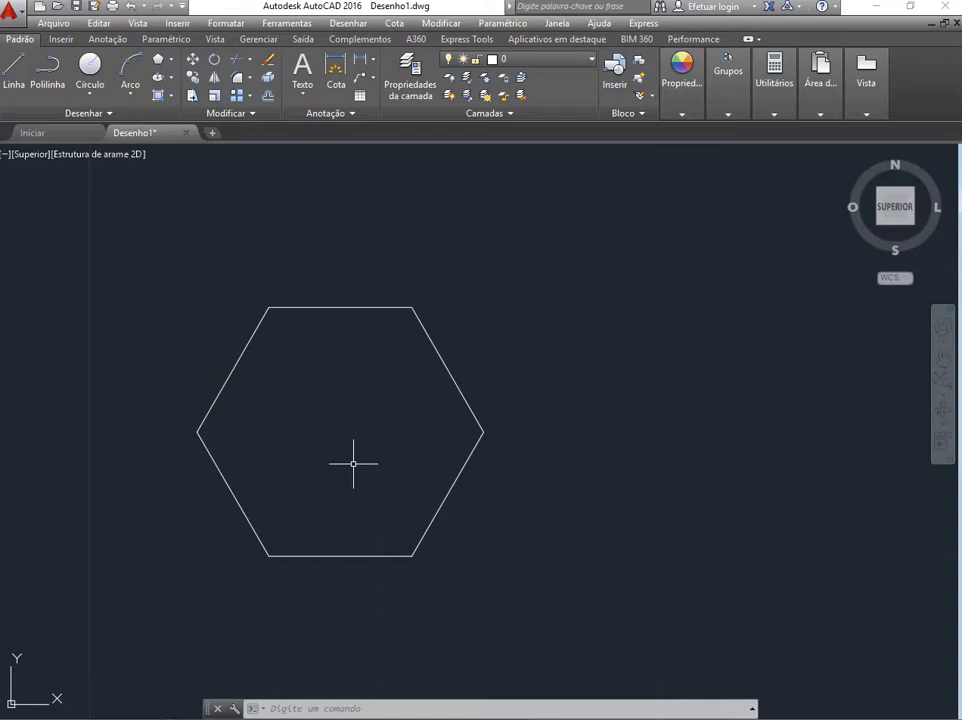
text(p)
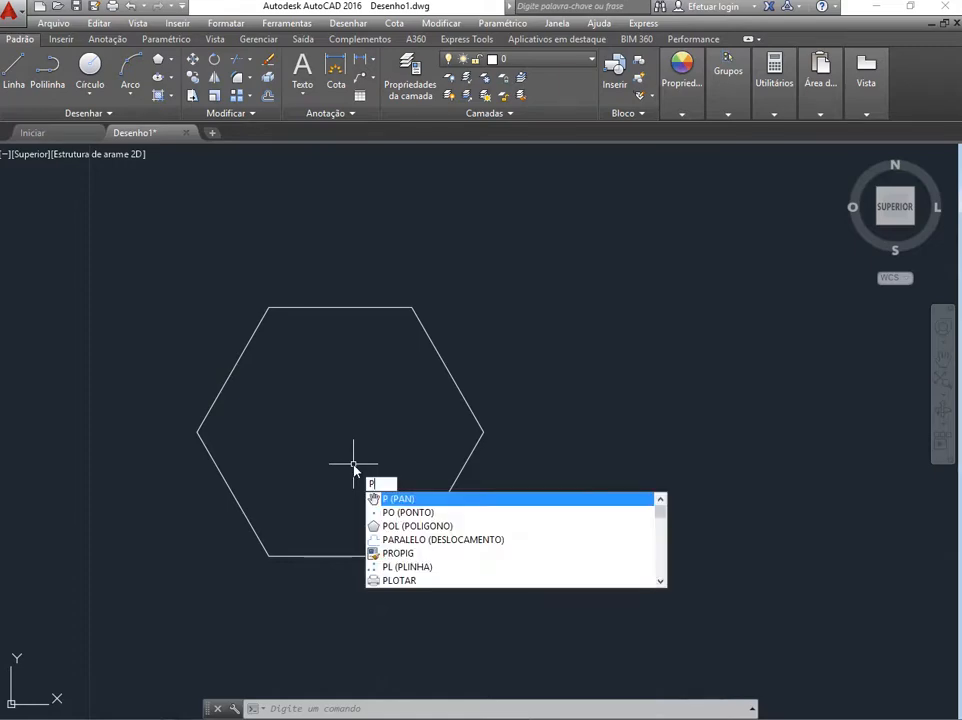
click(397, 500)
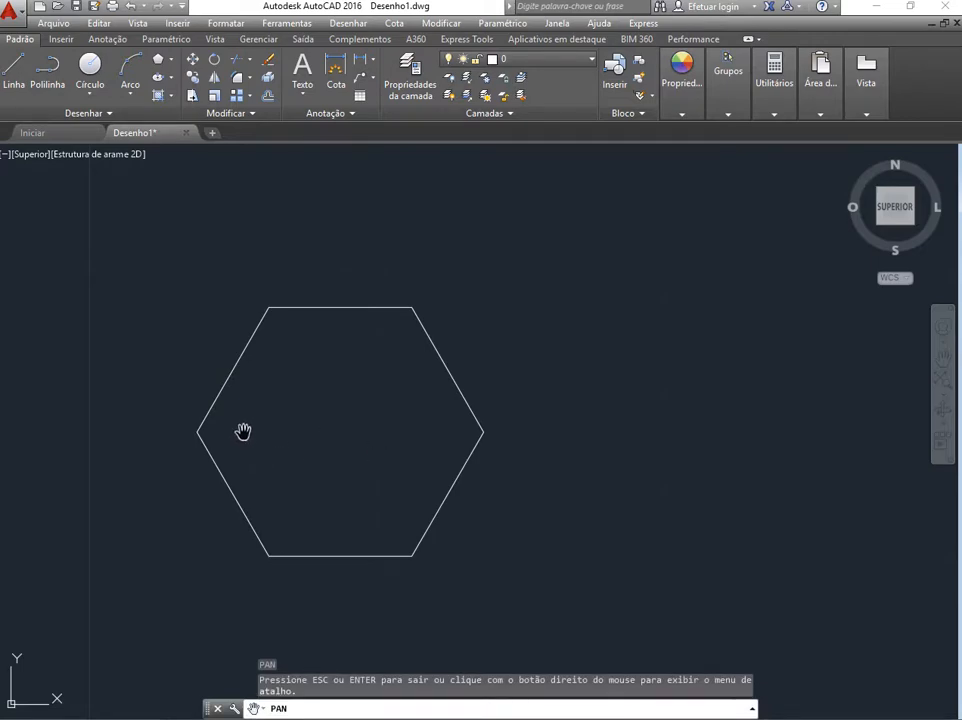
drag(243, 431, 326, 411)
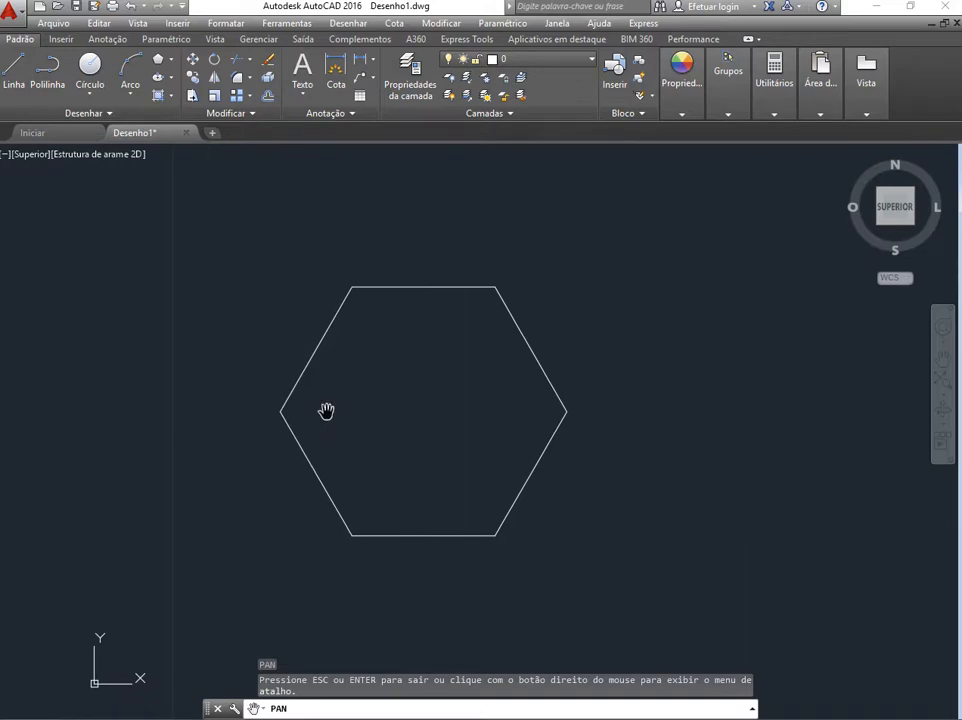
key(Escape)
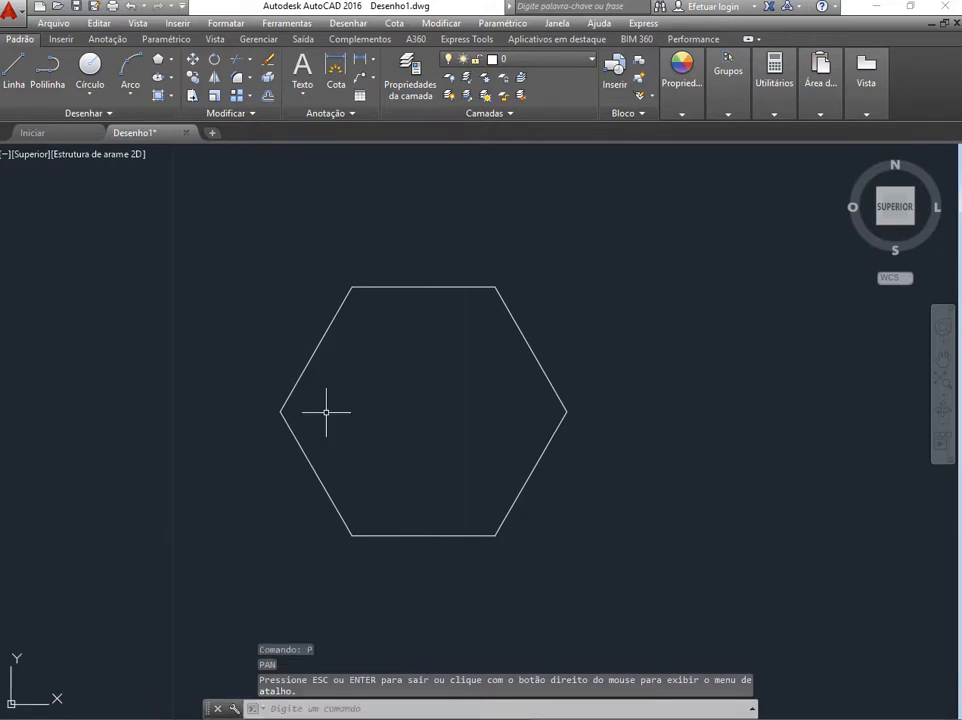
text(P)
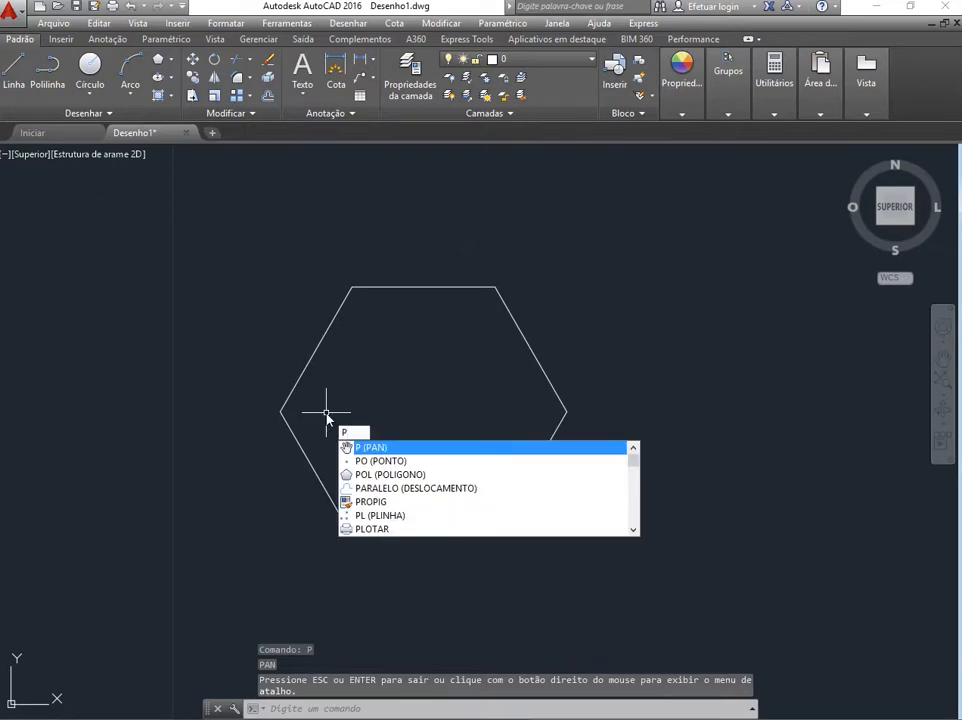
click(382, 448)
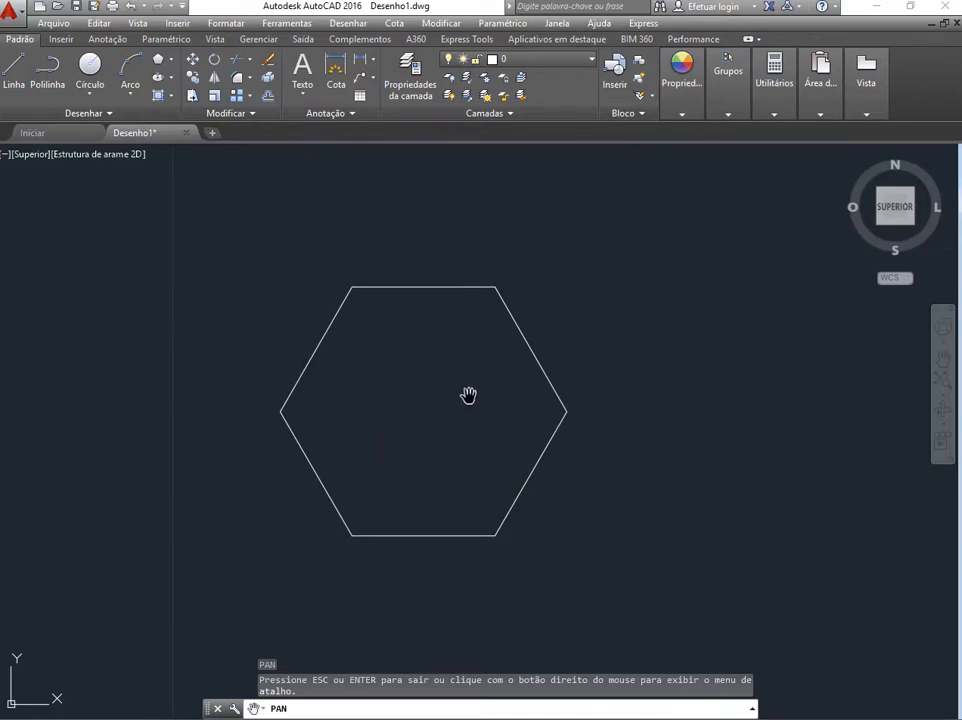
mouse_move(437, 408)
mouse_down()
mouse_move(453, 423)
mouse_move(503, 403)
mouse_move(462, 387)
mouse_move(438, 442)
mouse_move(490, 447)
mouse_move(470, 386)
mouse_move(425, 386)
mouse_move(425, 401)
mouse_move(434, 386)
mouse_move(421, 408)
mouse_up()
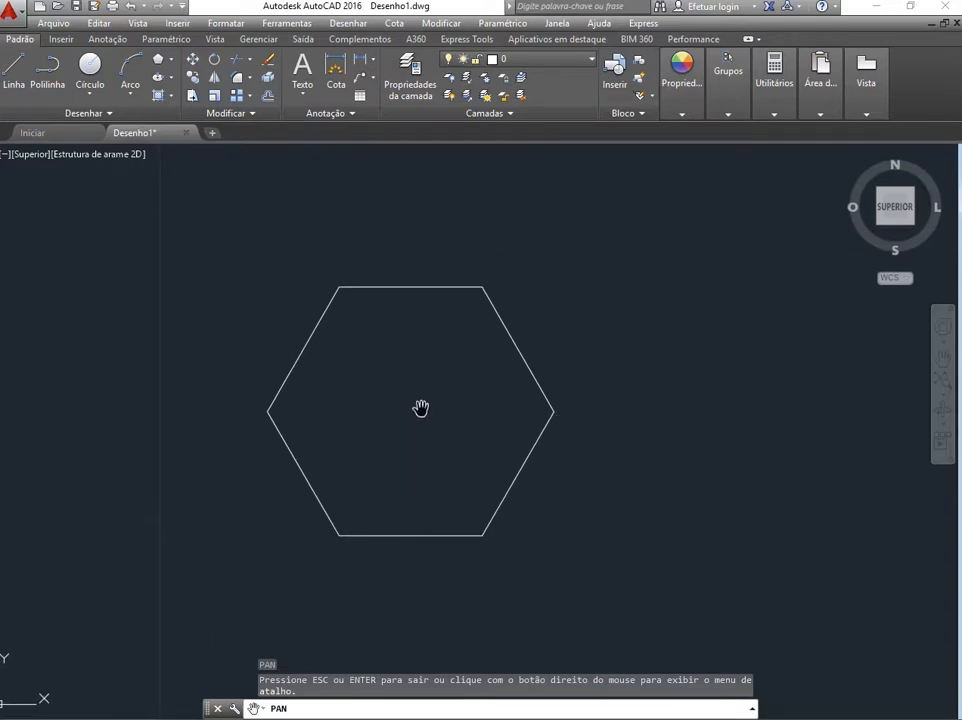
key(Escape)
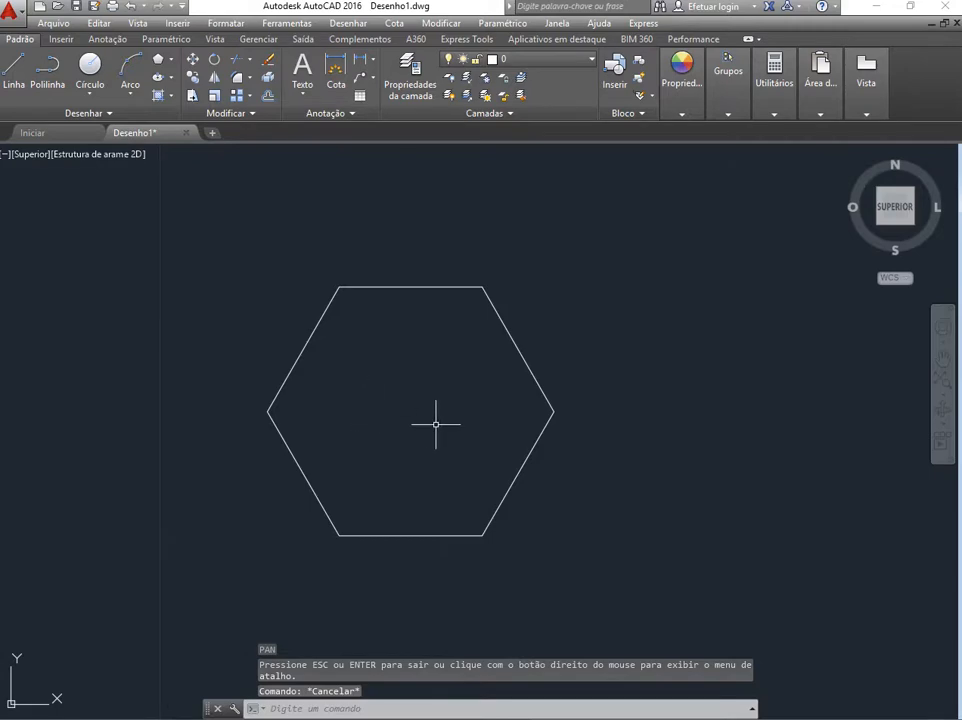
middle_drag(368, 409, 375, 476)
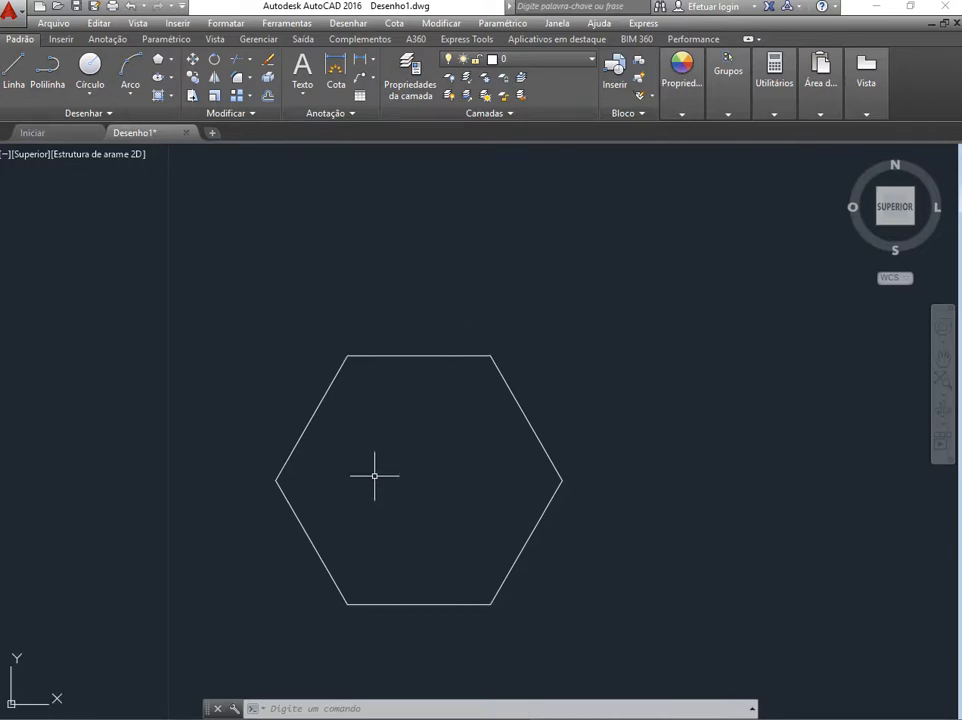
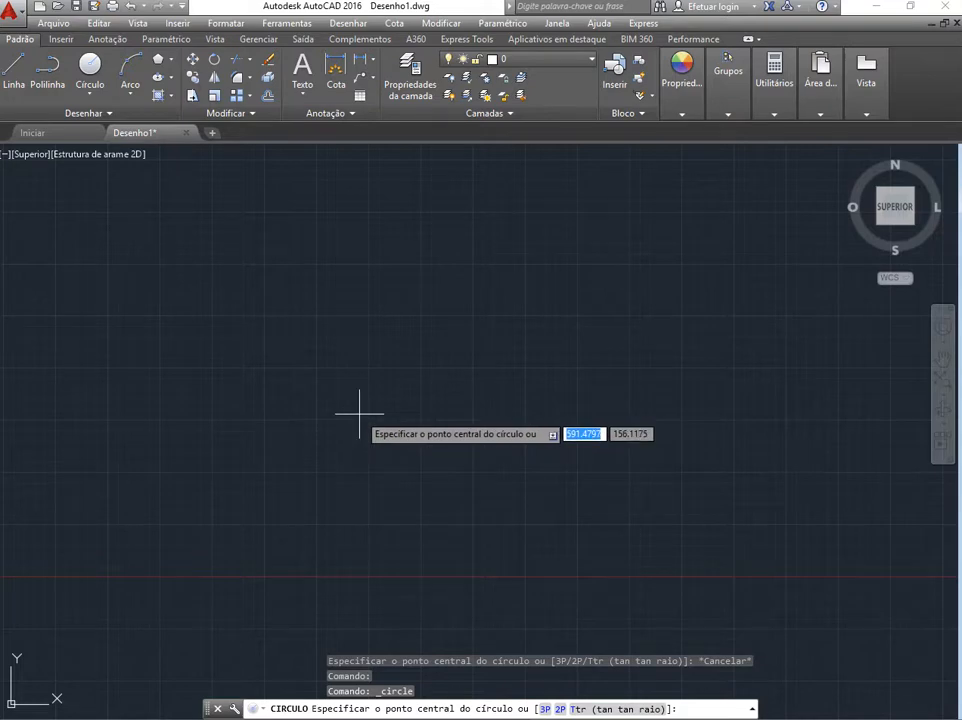
Draw a circle of radius 150 centred in the empty drawing area.
click(359, 412)
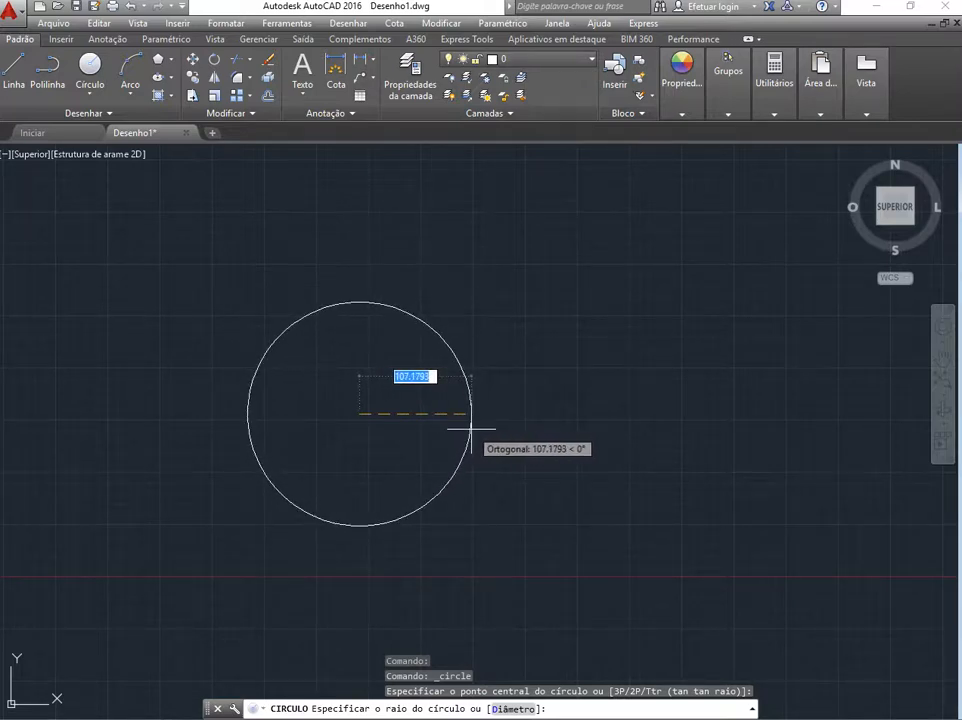
text(150)
key(Return)
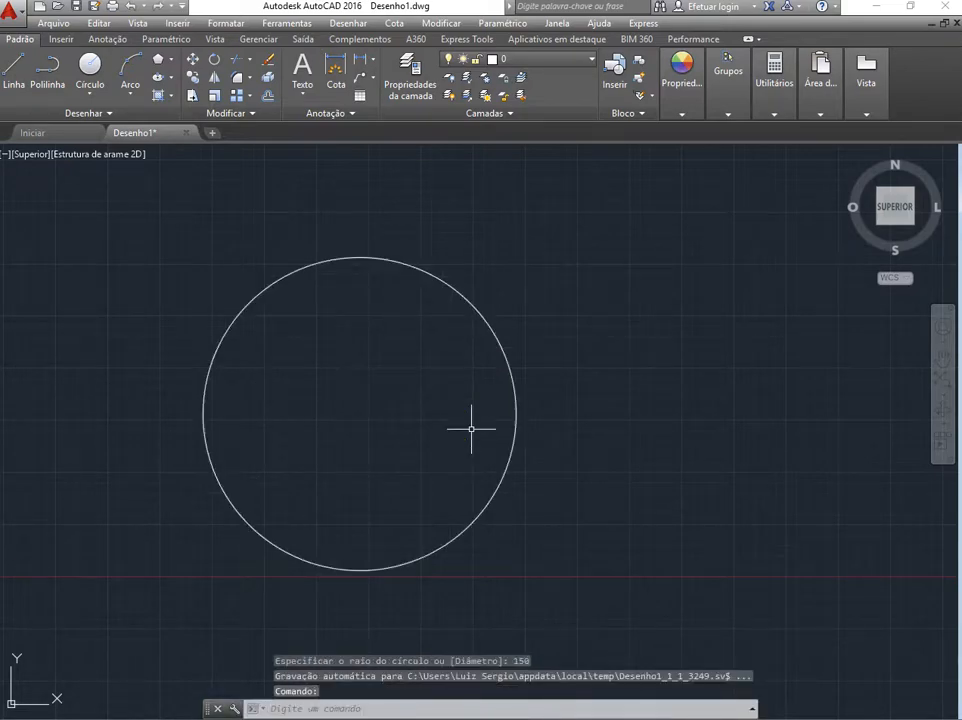
Switch to the PowerPoint slide and sketch a red circle with its radius line labelled "R" beside the list of options.
key(alt+Tab)
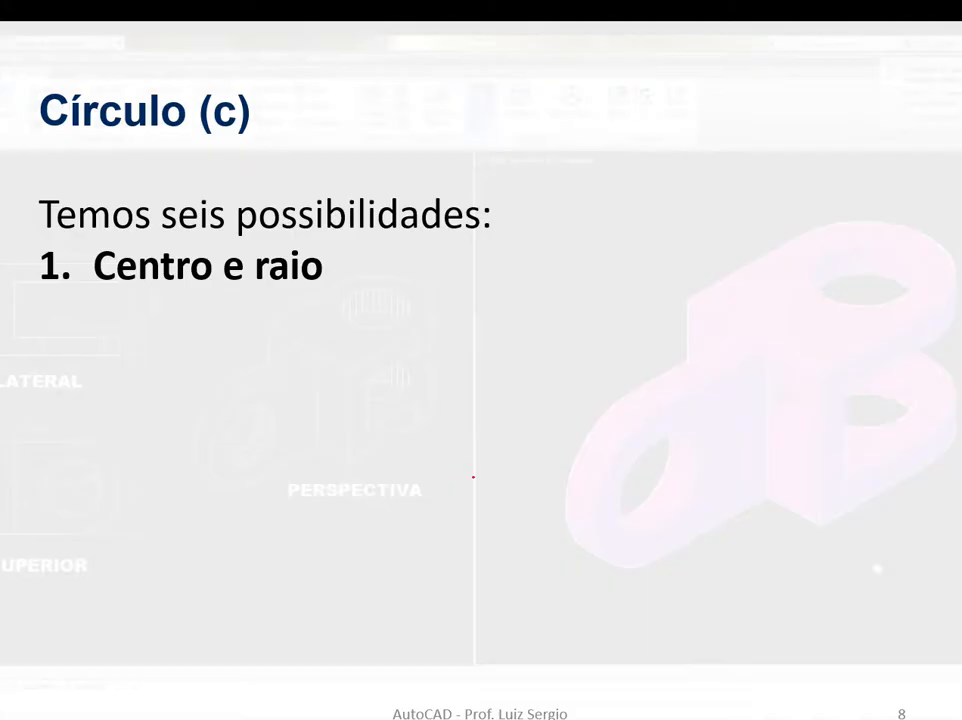
mouse_move(668, 153)
mouse_down()
mouse_move(620, 172)
mouse_move(605, 270)
mouse_move(648, 309)
mouse_move(749, 268)
mouse_move(757, 162)
mouse_move(688, 148)
mouse_up()
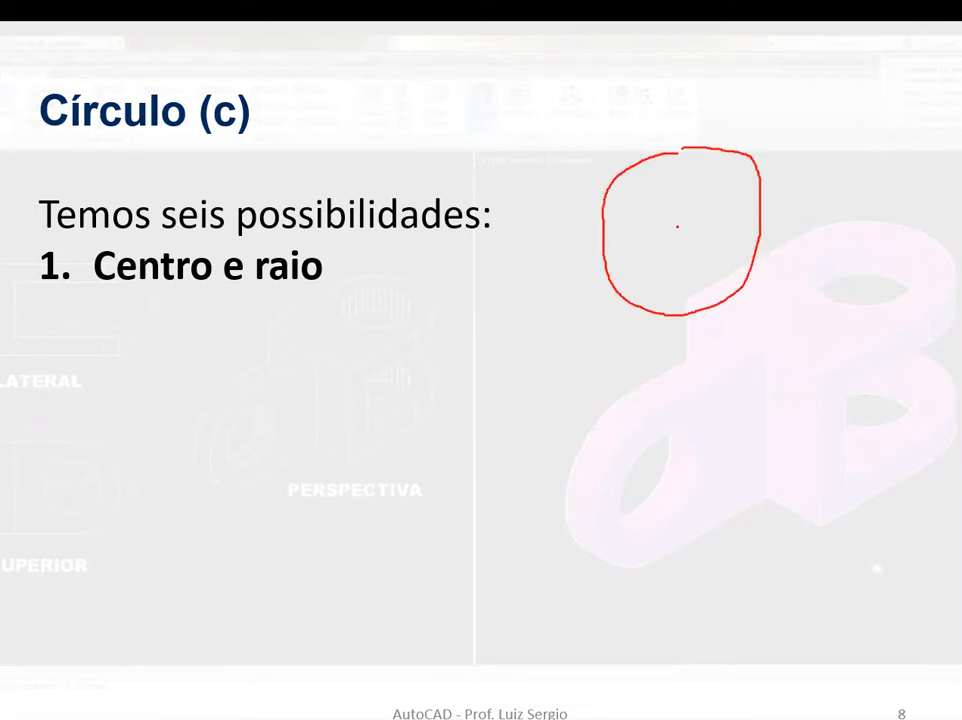
drag(699, 229, 743, 231)
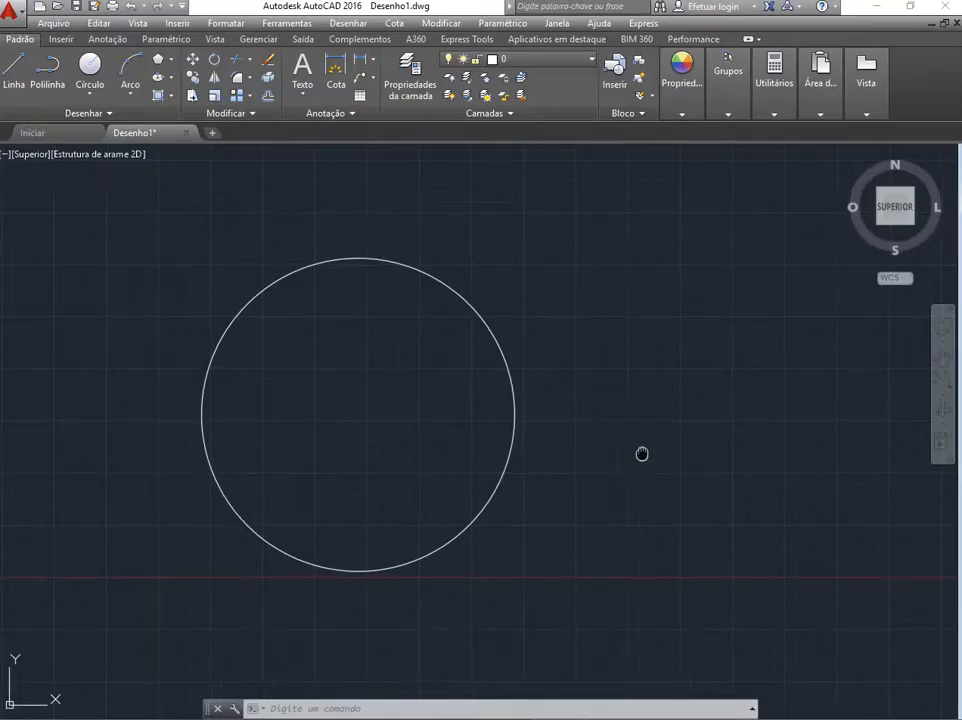
Make free space beside the circle in AutoCAD, and reveal item 2, "Centro e diâmetro", on the PowerPoint slide.
mouse_move(642, 453)
middle_down()
mouse_move(575, 451)
mouse_move(496, 477)
middle_up()
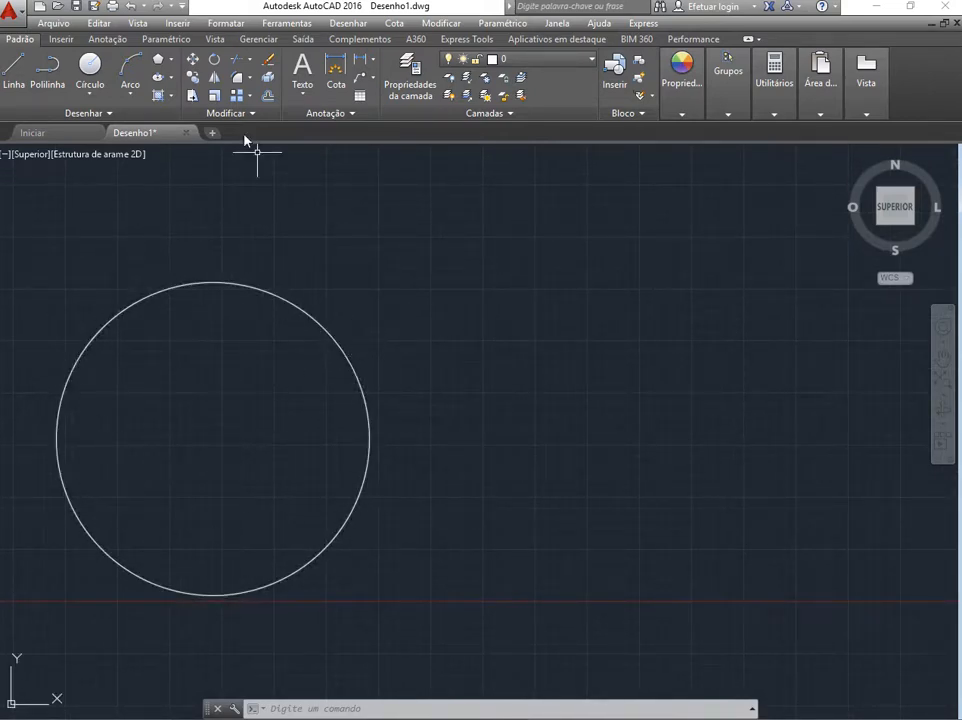
key(alt+Tab)
key(Right)
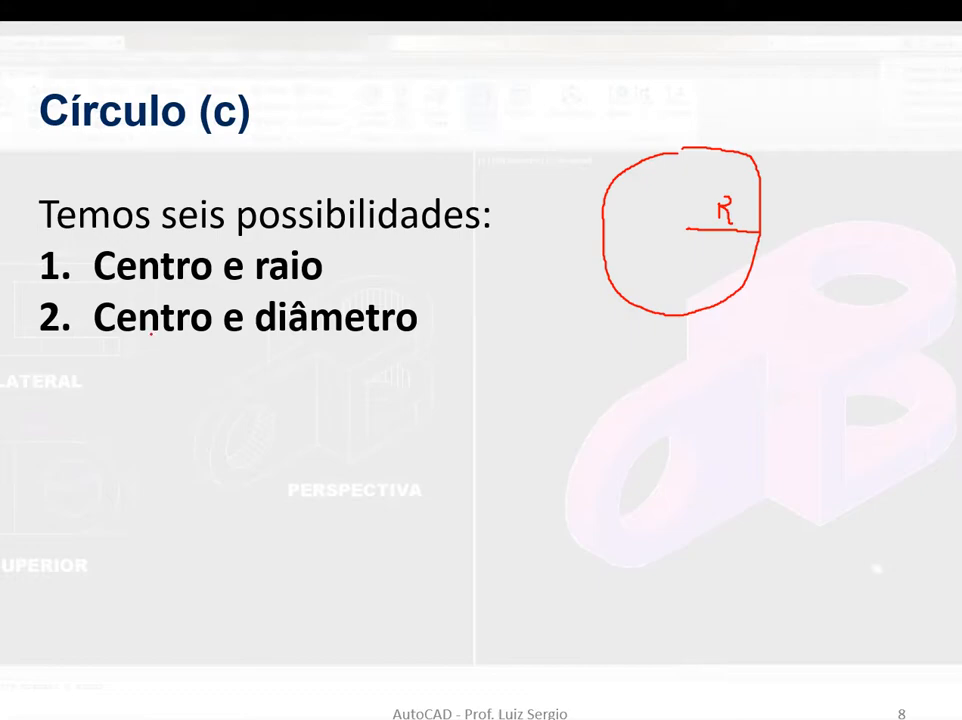
Switch to AutoCAD and start a centre-and-diameter circle, placing its centre level with the first circle's centre in the free space beside it.
key(alt+Tab)
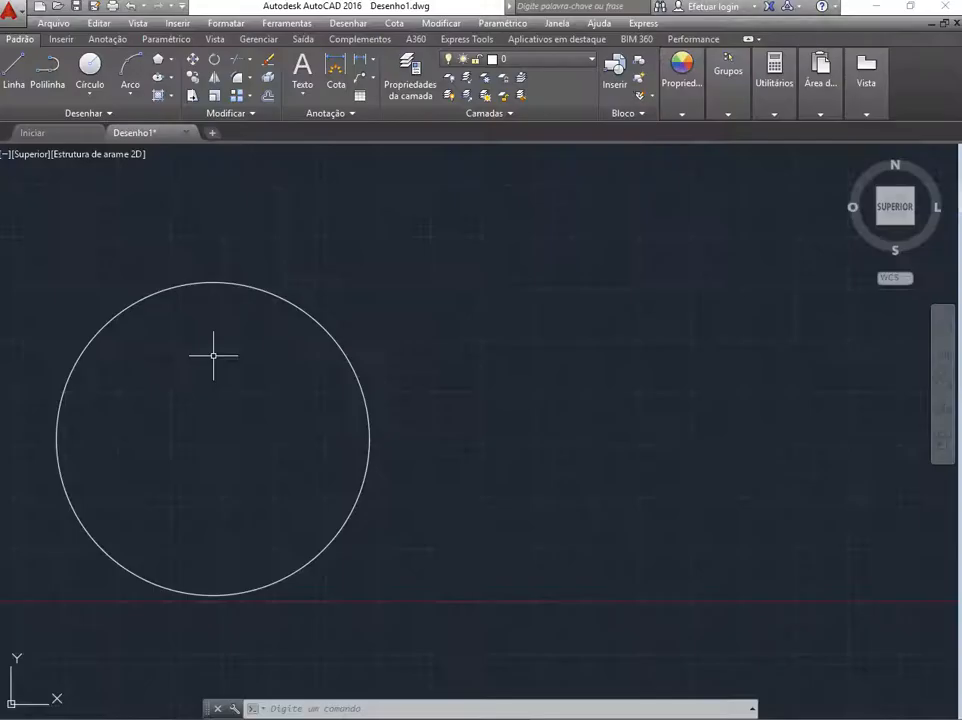
click(95, 96)
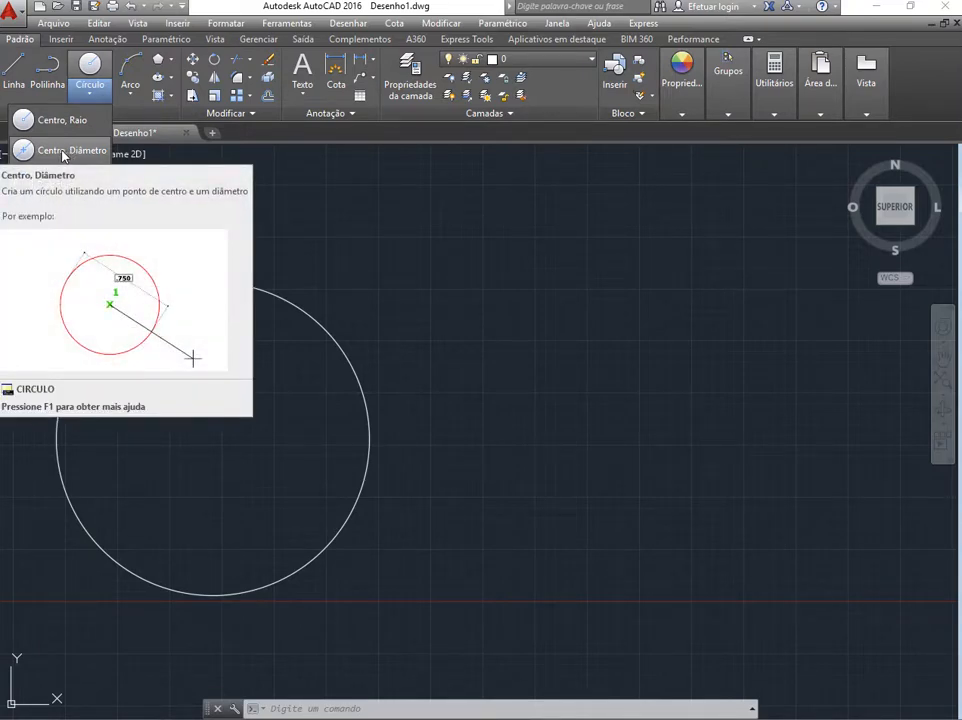
click(87, 93)
click(87, 95)
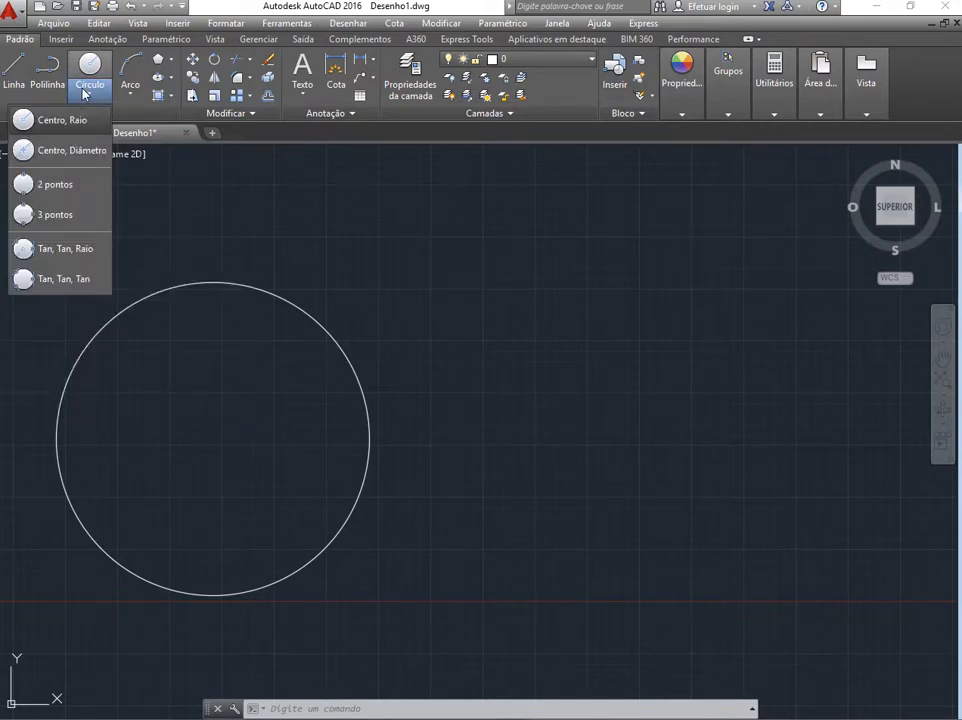
click(86, 93)
click(86, 93)
click(45, 121)
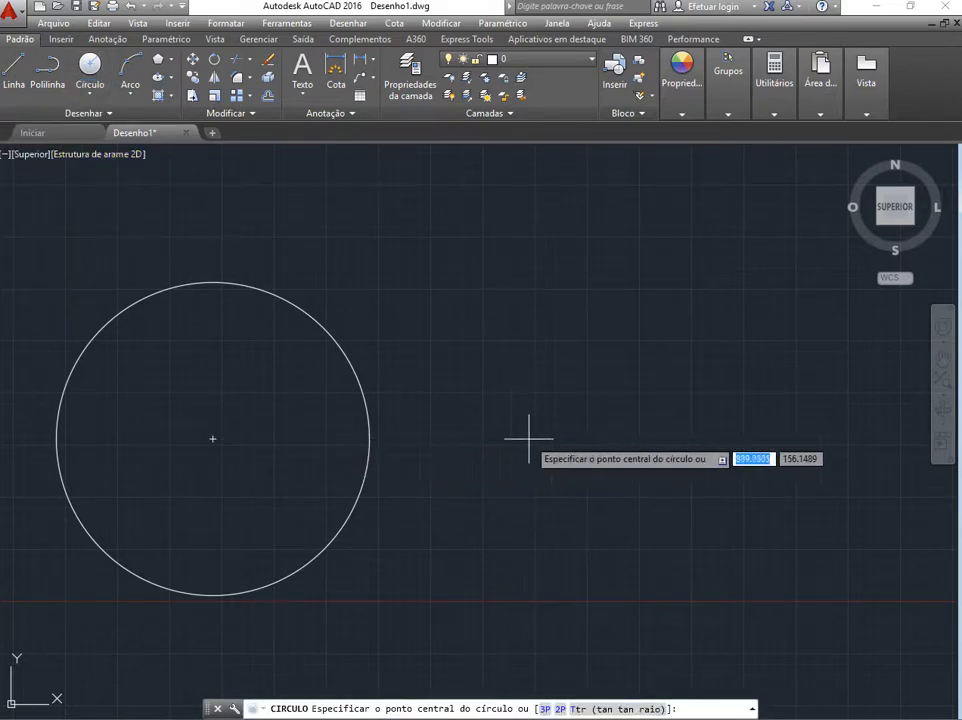
click(683, 441)
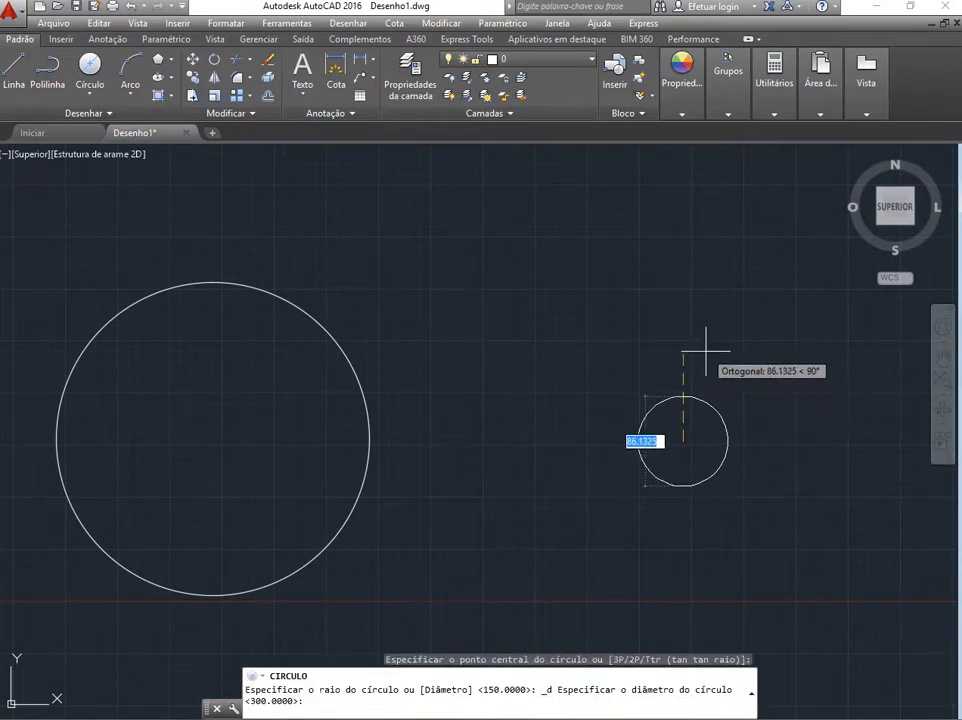
Annotate the radius and diameter on the PowerPoint circle sketch, and complete the AutoCAD circle with a diameter of 300.
key(alt+Tab)
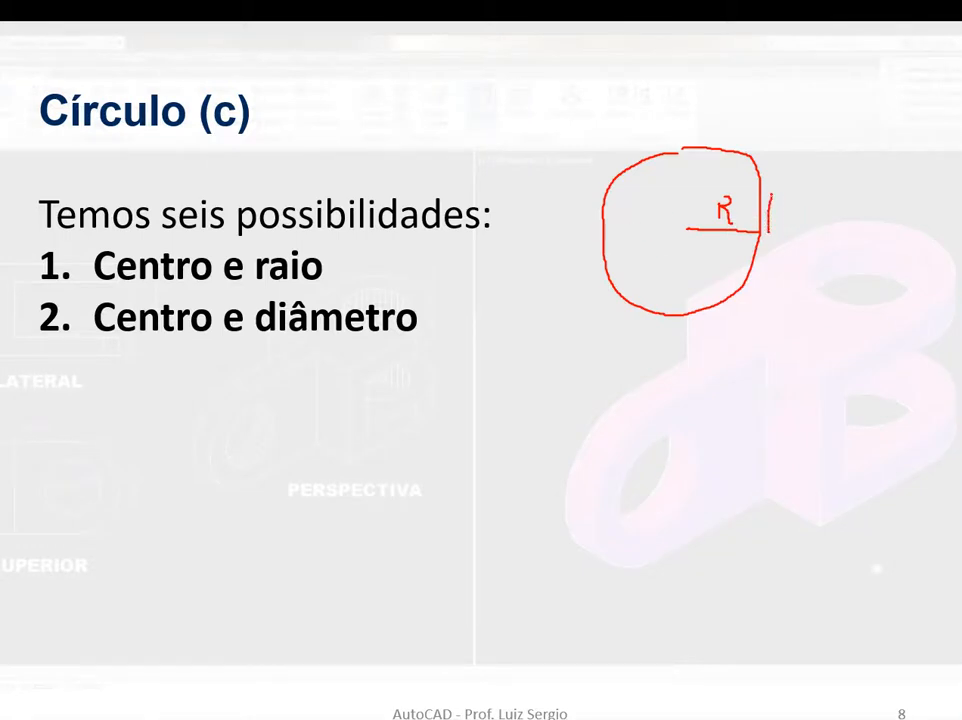
drag(768, 196, 762, 110)
mouse_move(600, 229)
mouse_down()
mouse_move(597, 126)
mouse_move(730, 107)
mouse_up()
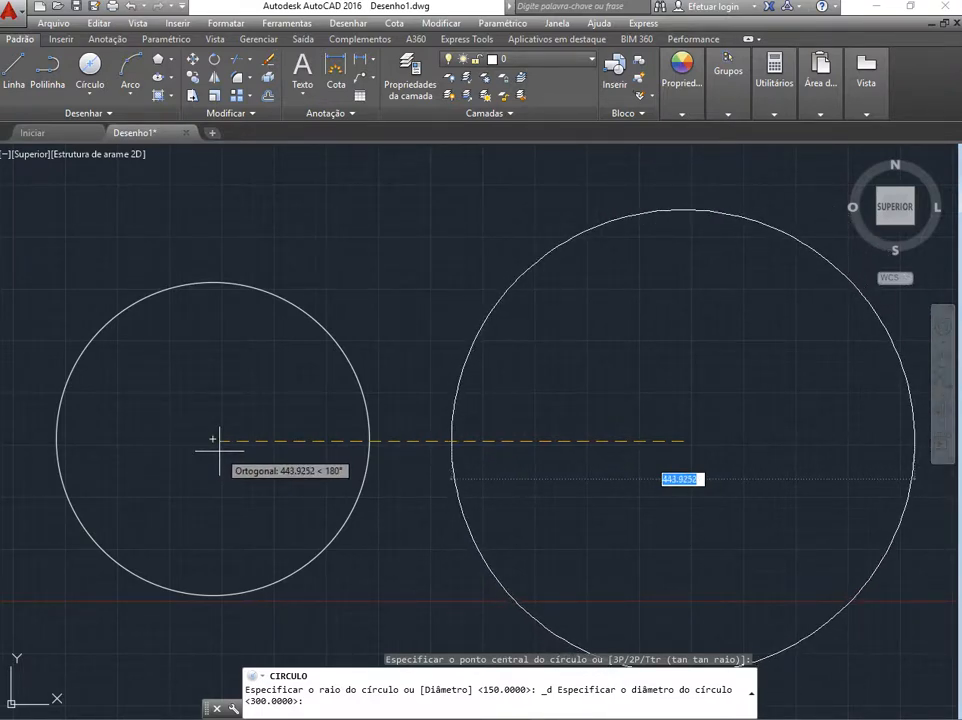
text(300)
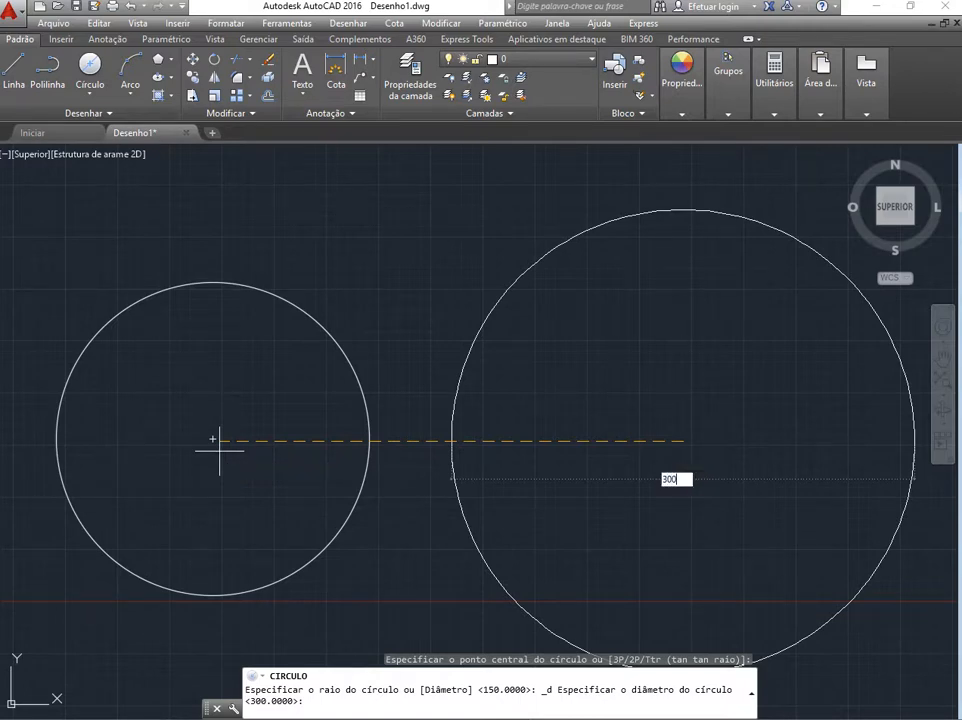
key(Return)
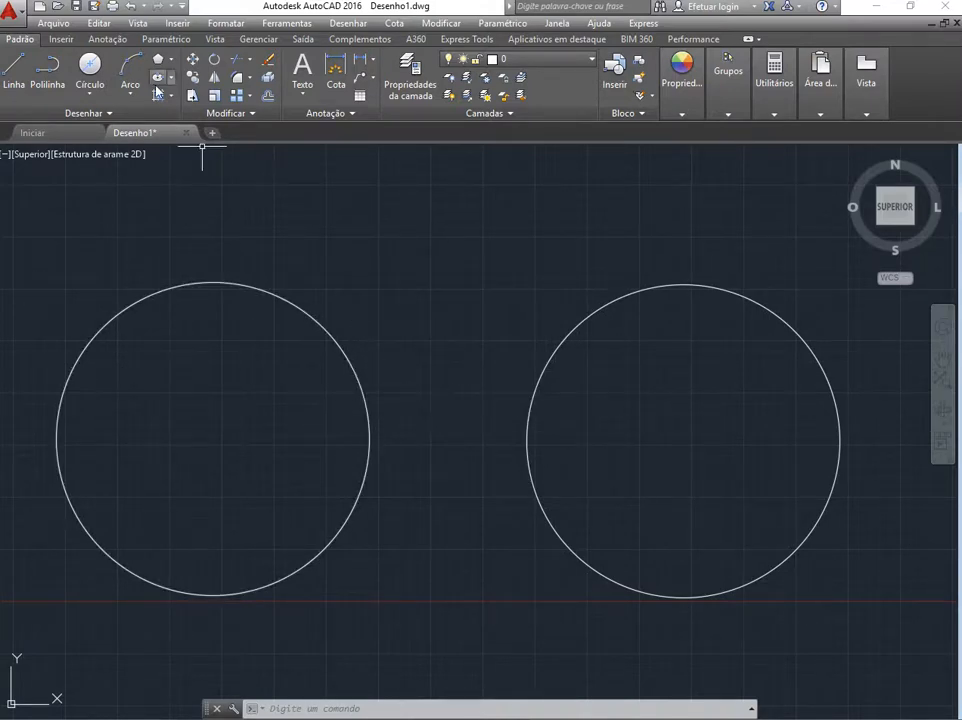
Draw a two-point circle between the two large circles, with its diameter running between their facing edges.
click(90, 90)
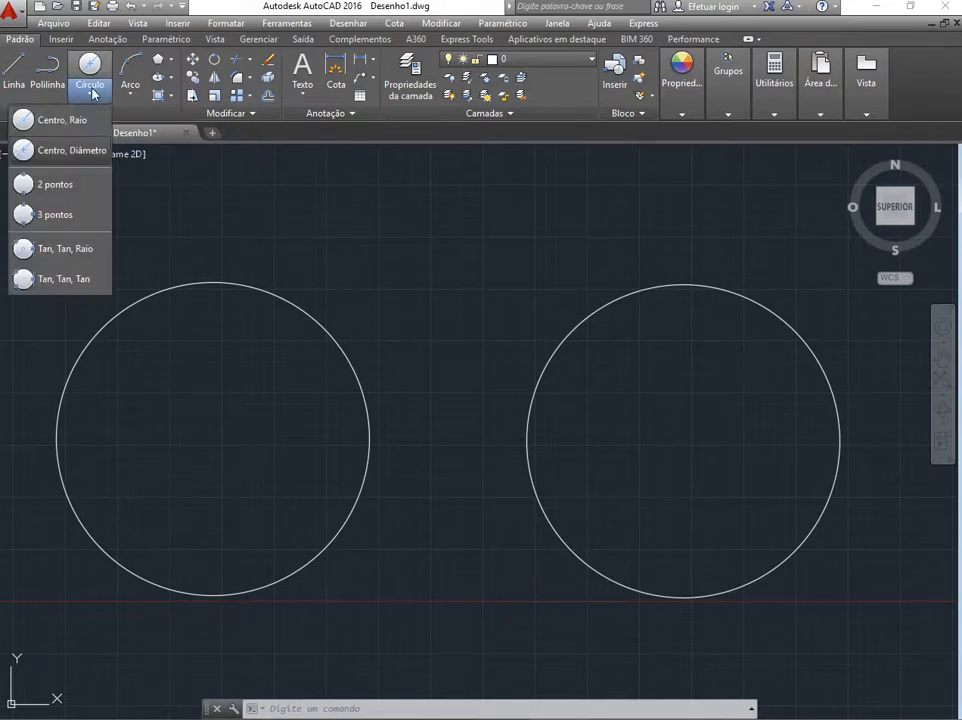
click(53, 189)
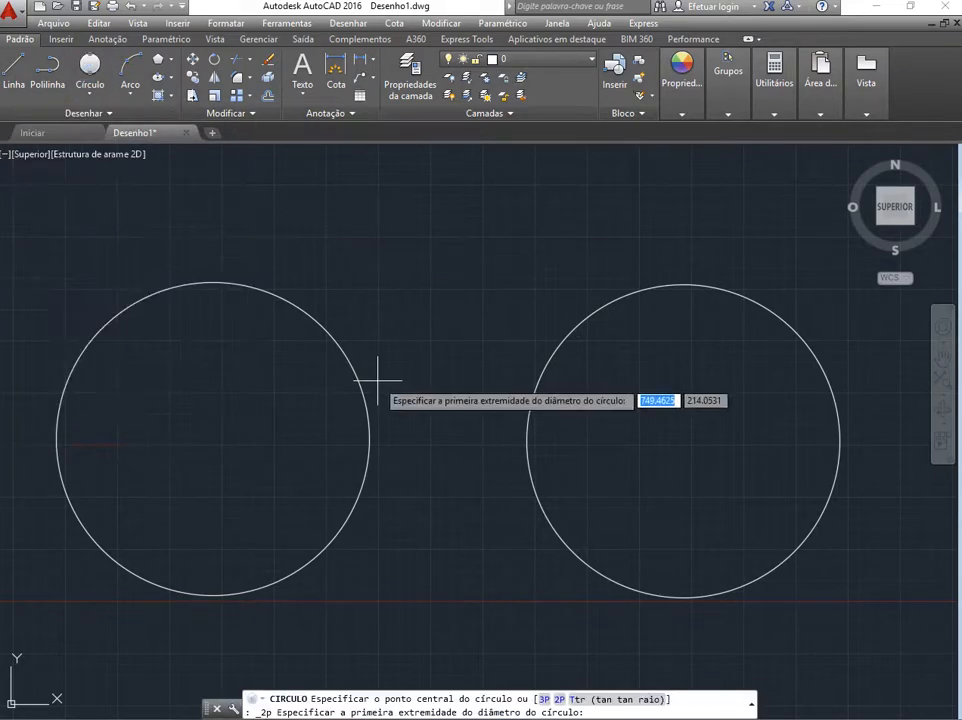
click(367, 441)
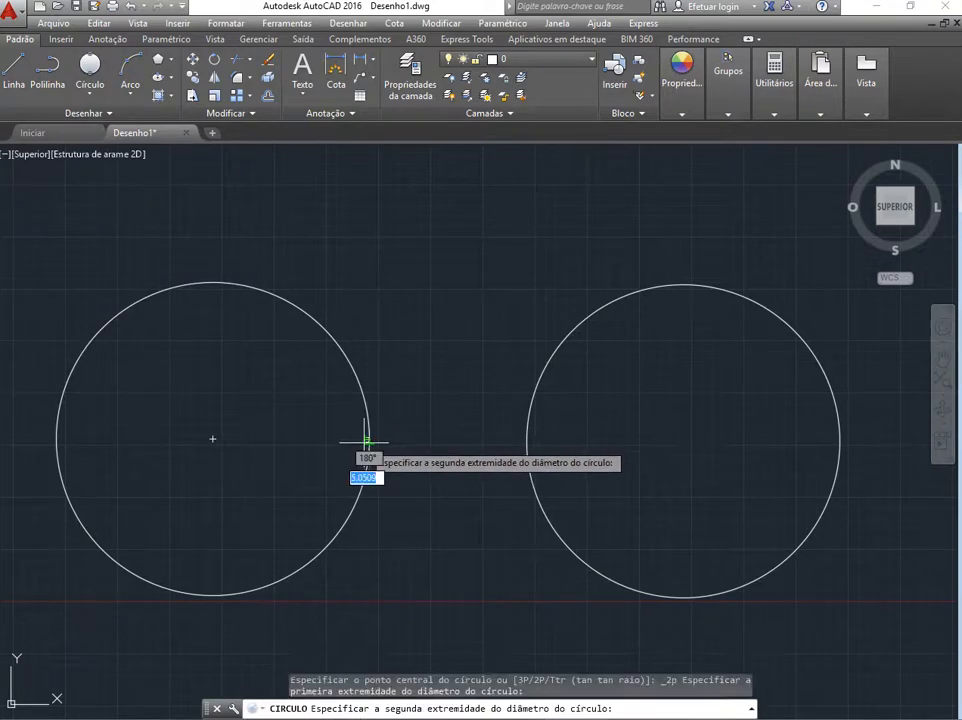
click(524, 440)
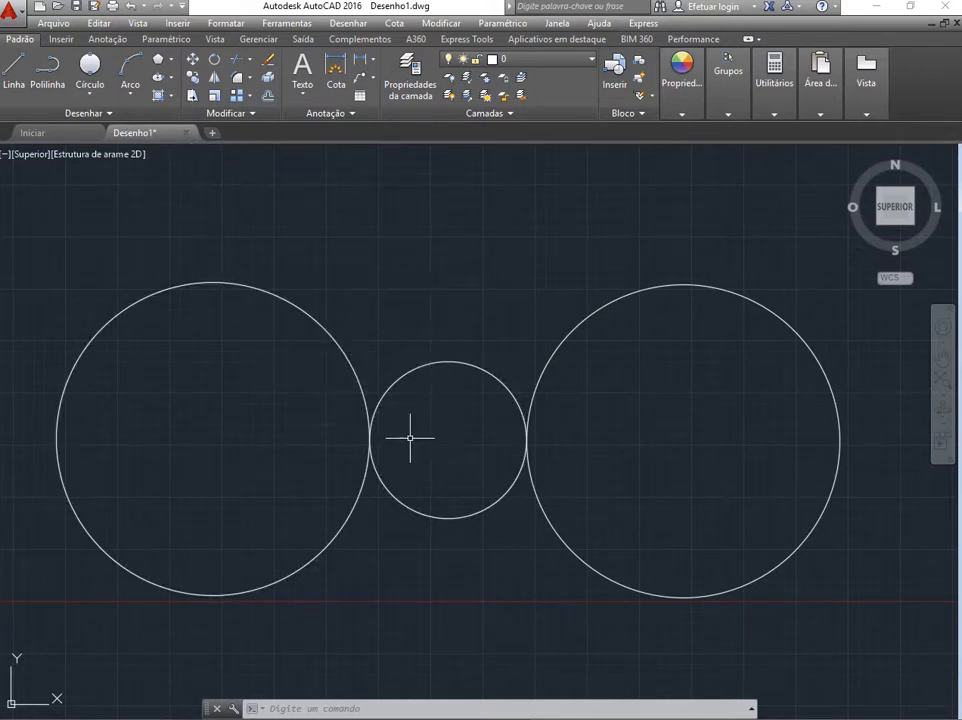
Draw two connected lines forming a V around the three circles, with Ortho mode turned off and the vertex below them.
click(10, 68)
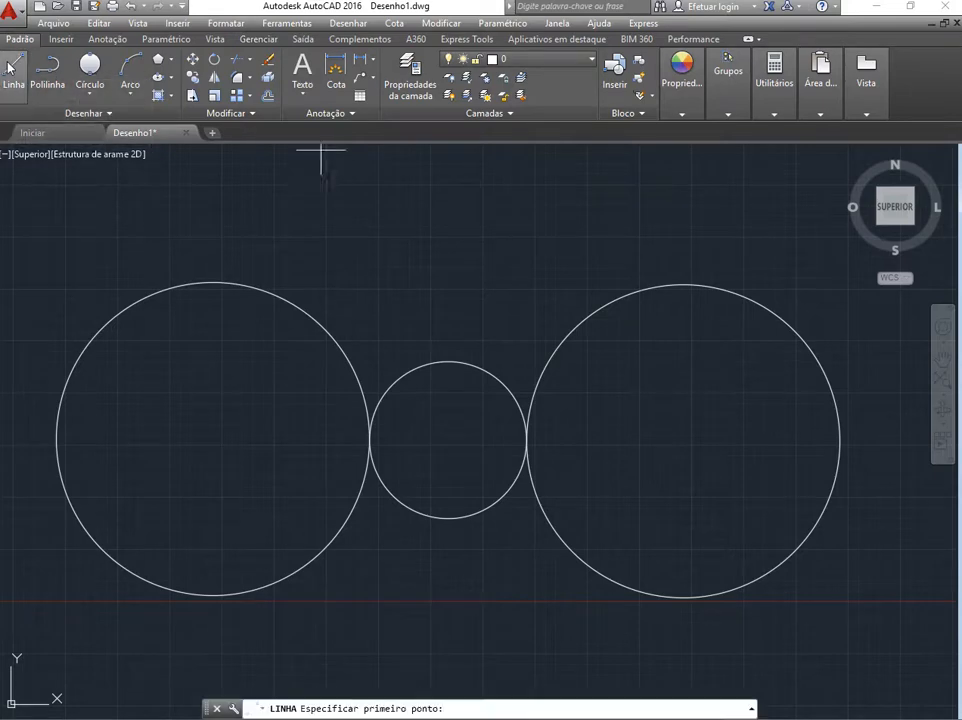
scroll(220, 320, down, 2)
scroll(232, 325, down, 4)
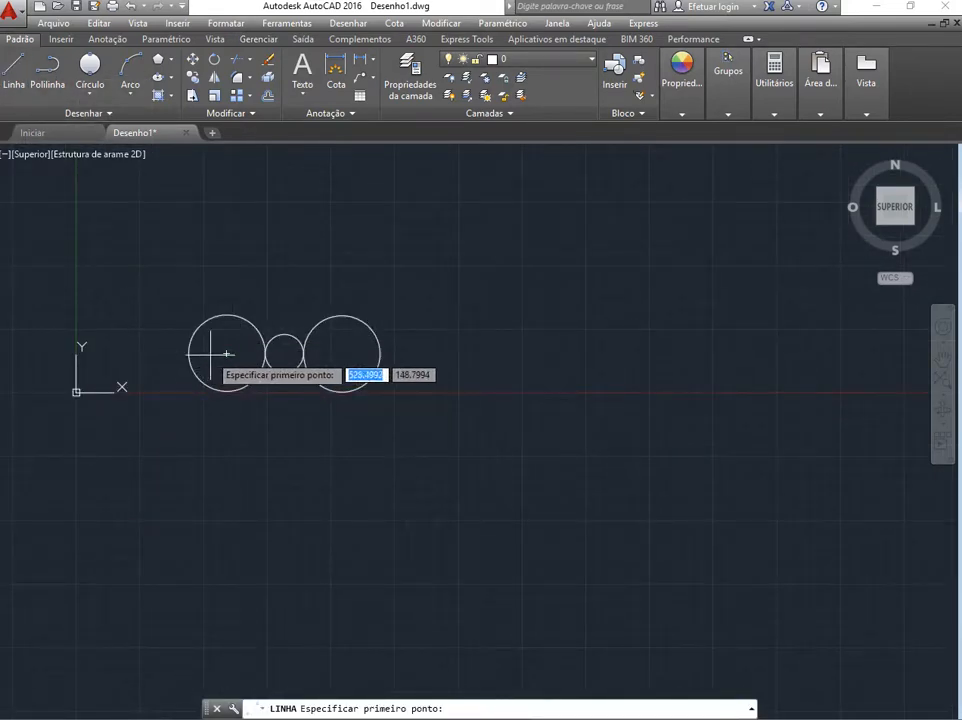
click(160, 300)
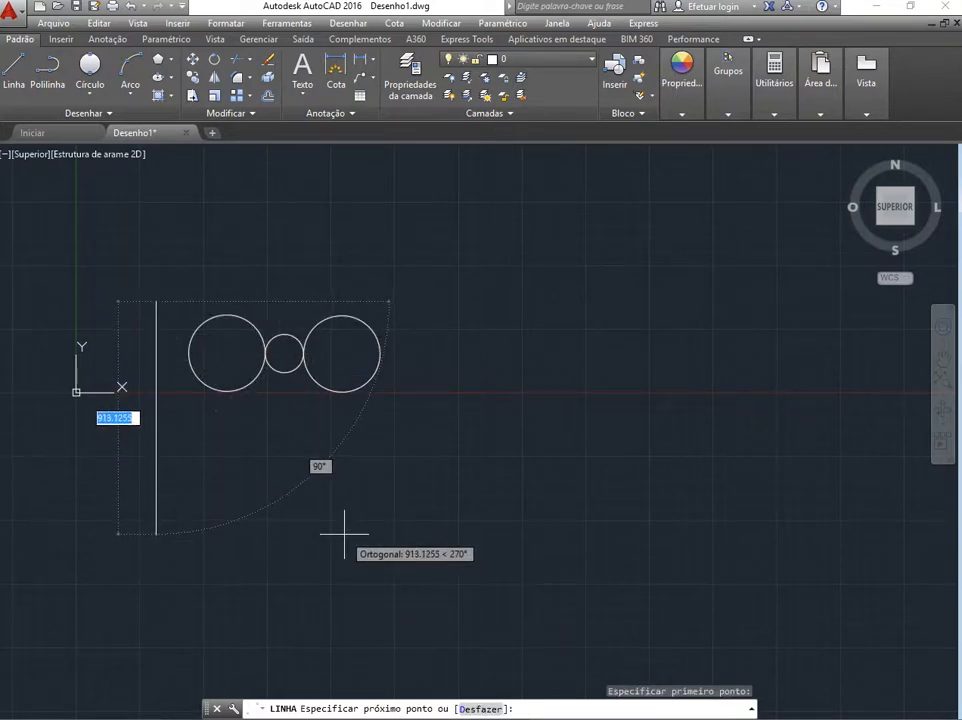
key(F8)
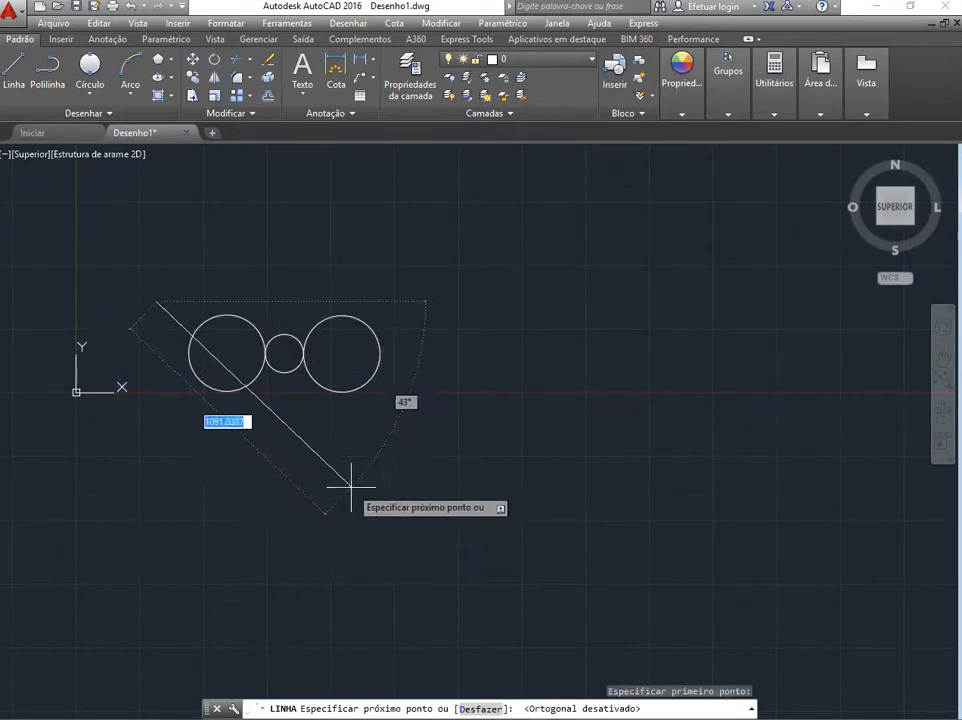
click(258, 546)
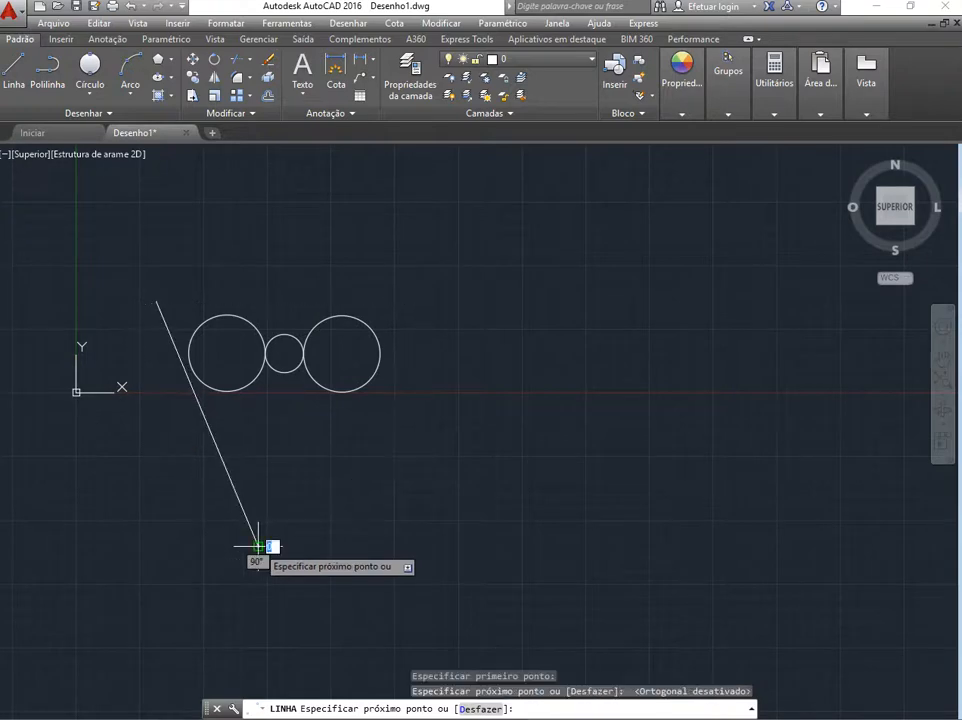
click(433, 297)
key(Escape)
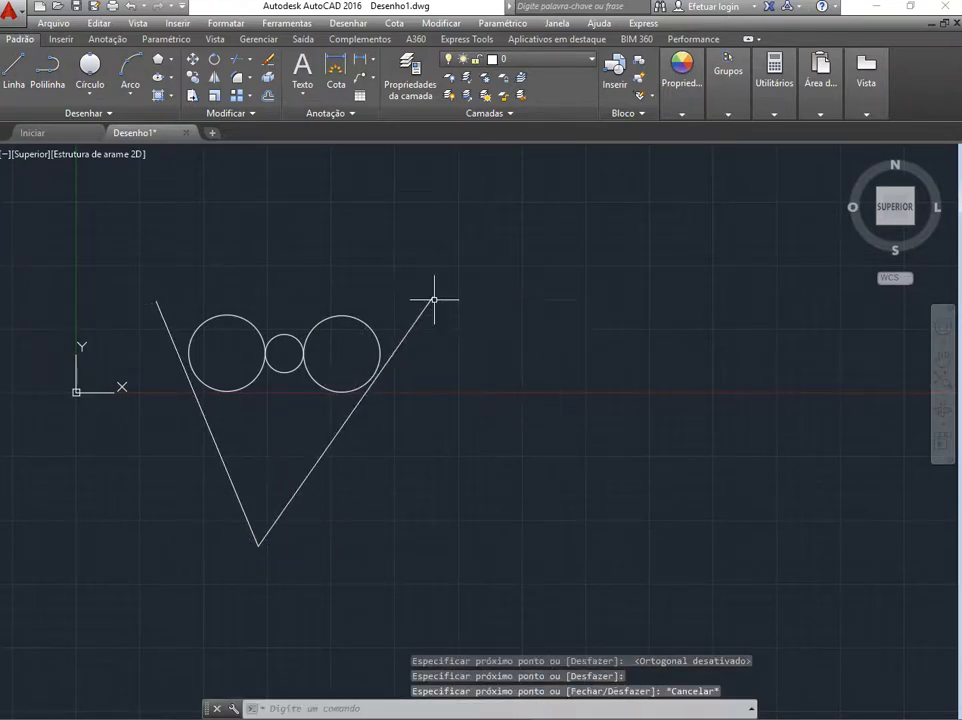
scroll(505, 415, down, 2)
scroll(345, 465, up, 4)
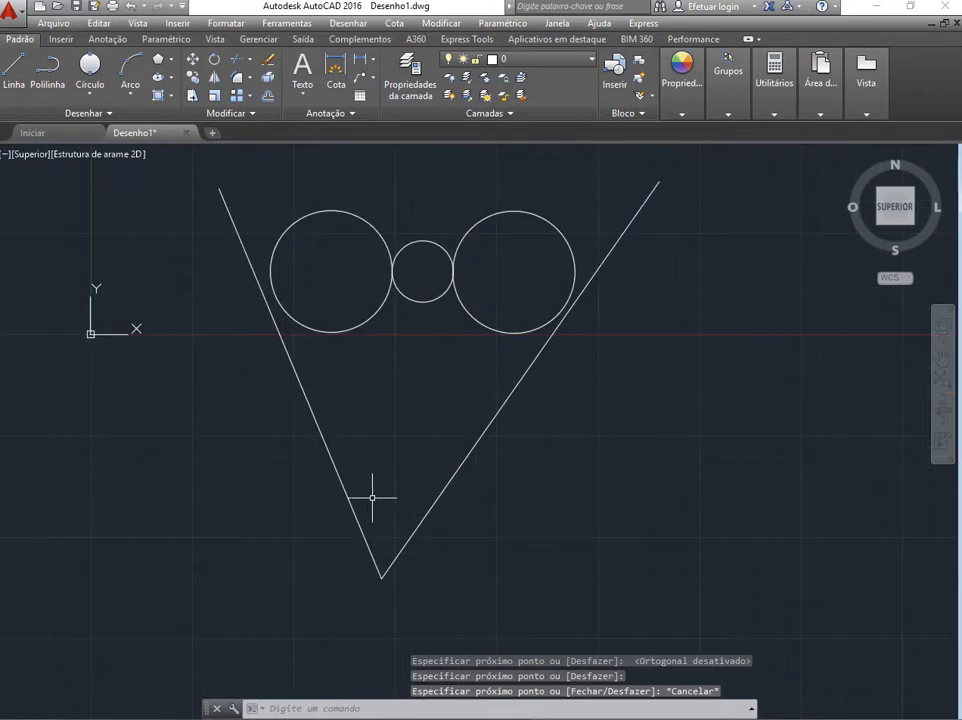
scroll(372, 497, up, 2)
scroll(374, 498, down, 2)
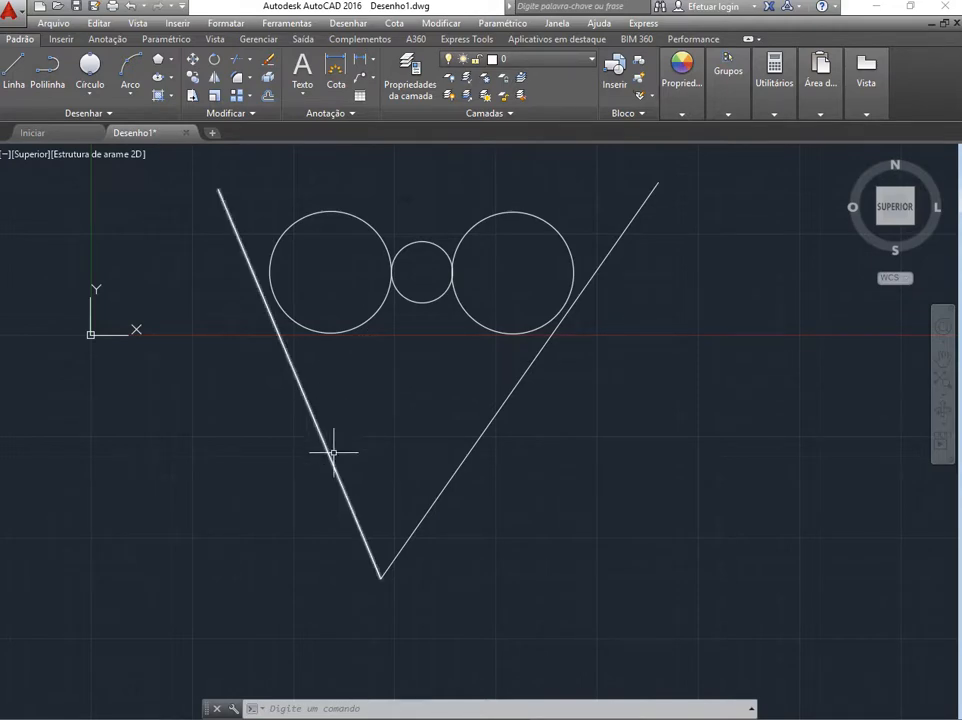
Try to draw a three-point circle with its first two points on the two sides of the V.
click(89, 92)
click(55, 214)
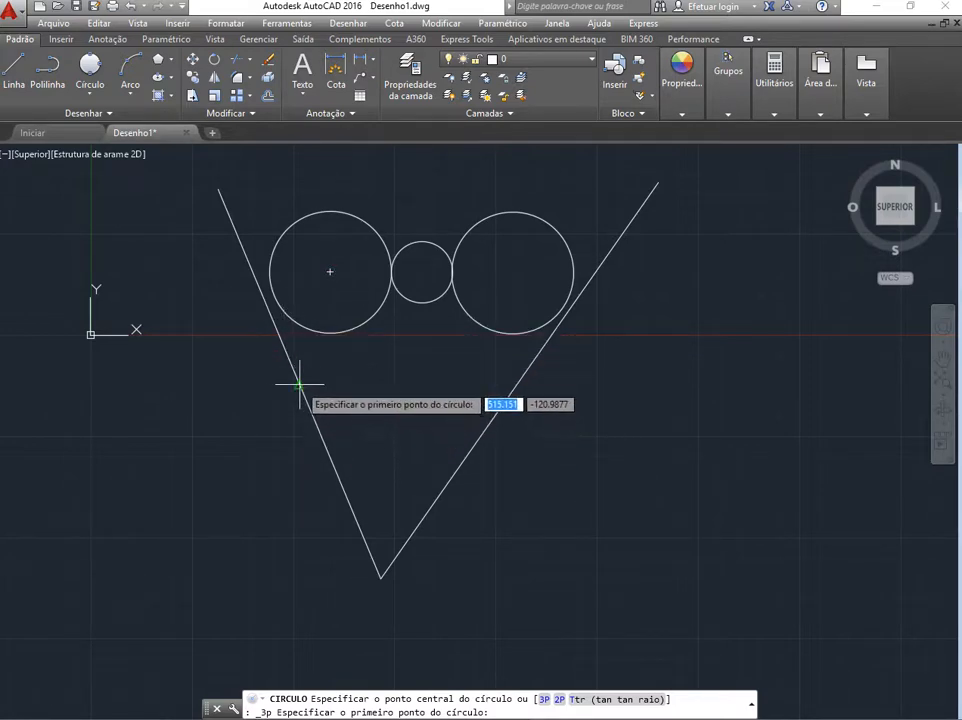
click(300, 386)
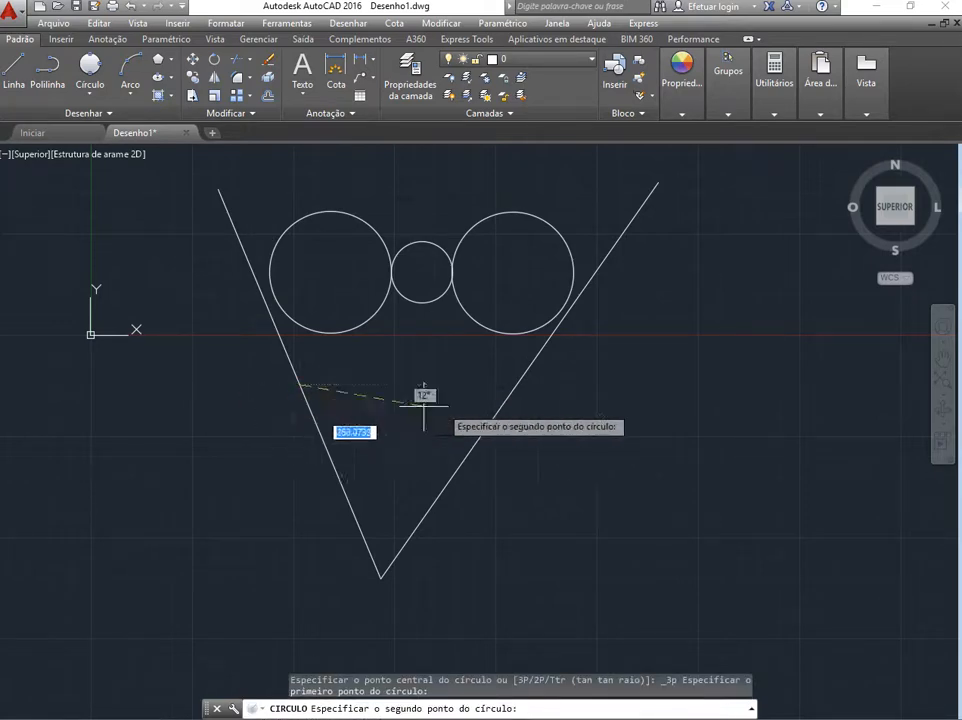
click(519, 381)
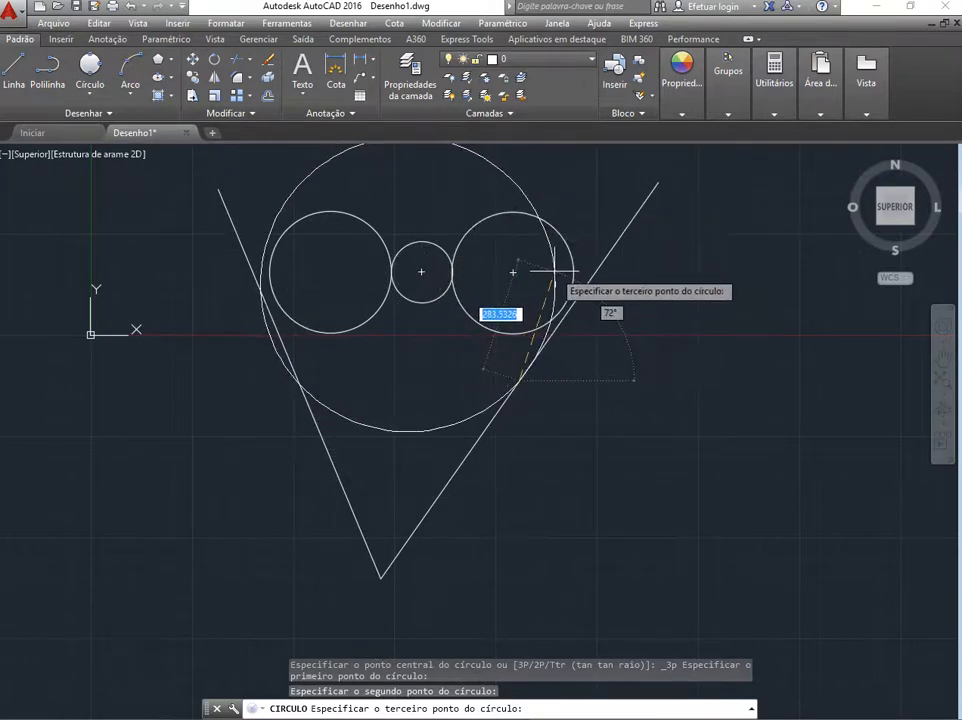
key(Escape)
scroll(450, 452, down, 2)
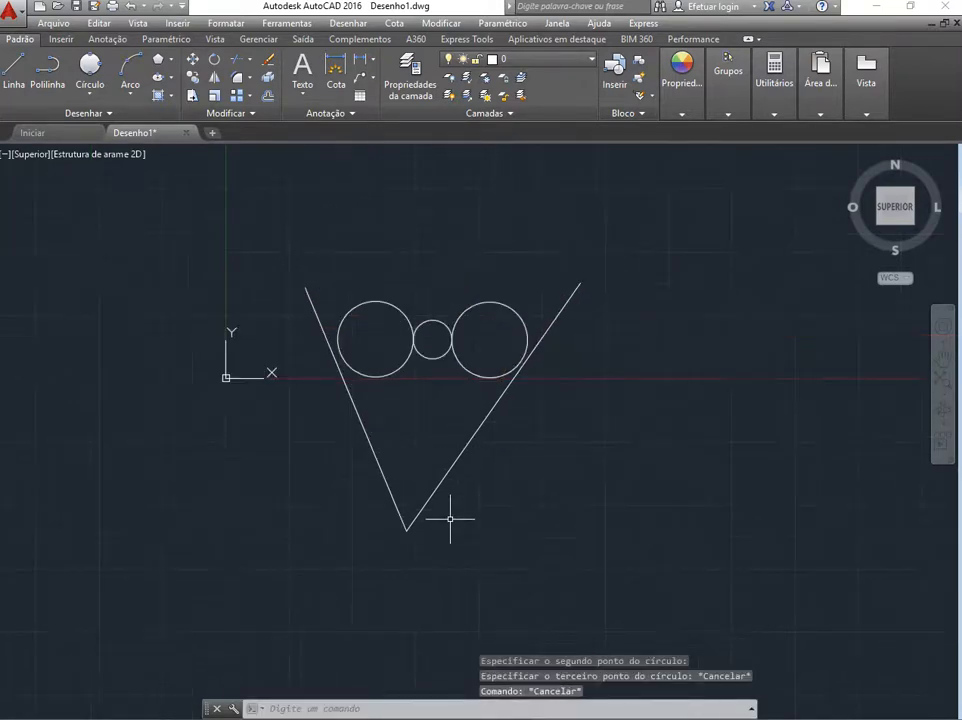
scroll(427, 416, down, 2)
scroll(428, 417, up, 2)
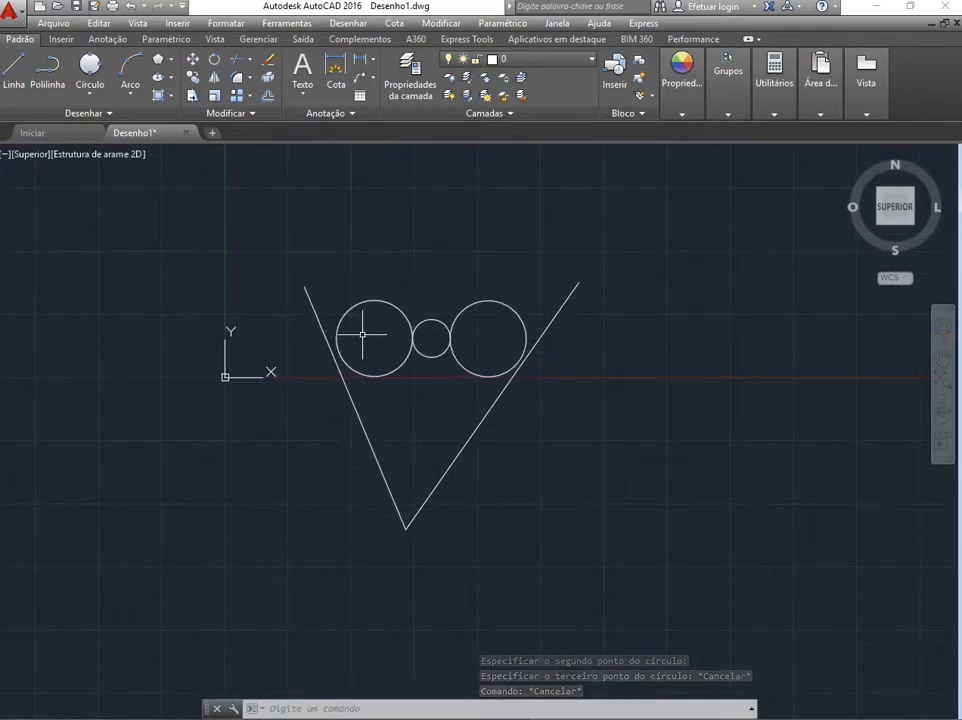
Delete both lines of the V, leaving the three circles in place.
click(371, 447)
key(Delete)
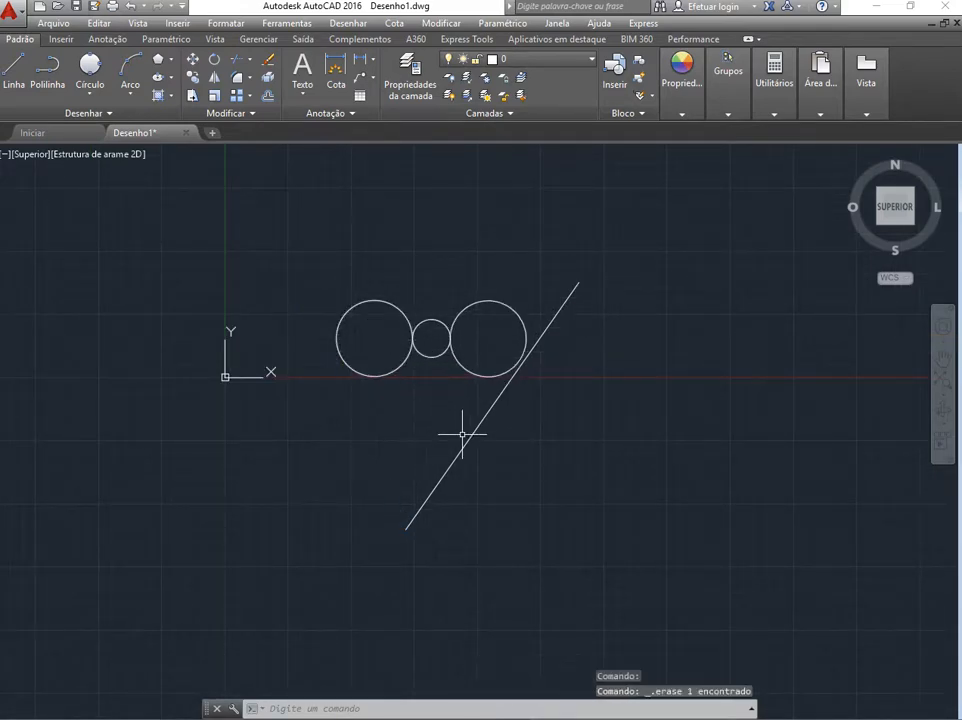
click(466, 440)
key(Delete)
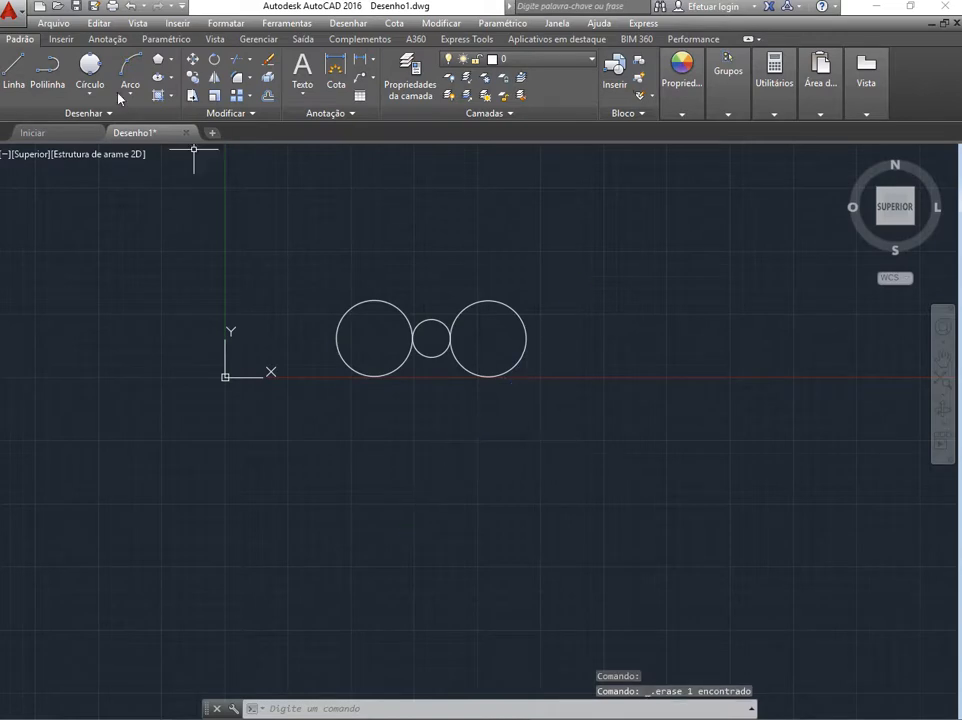
Draw a closed triangle from three connected lines below the three circles, with its right side about 700 units long.
click(15, 70)
click(571, 416)
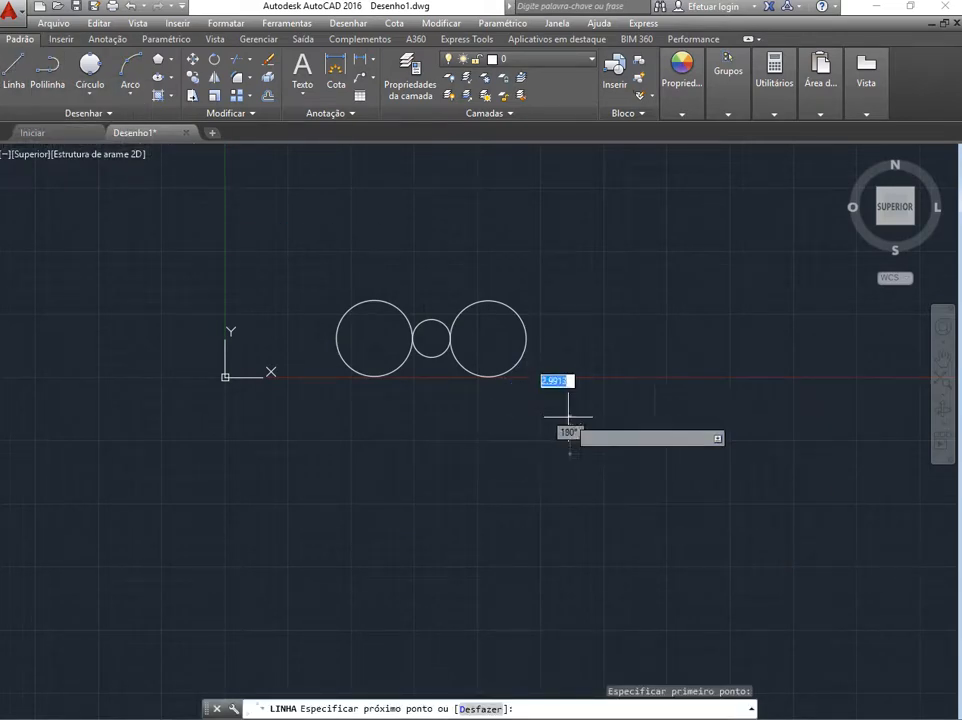
click(437, 601)
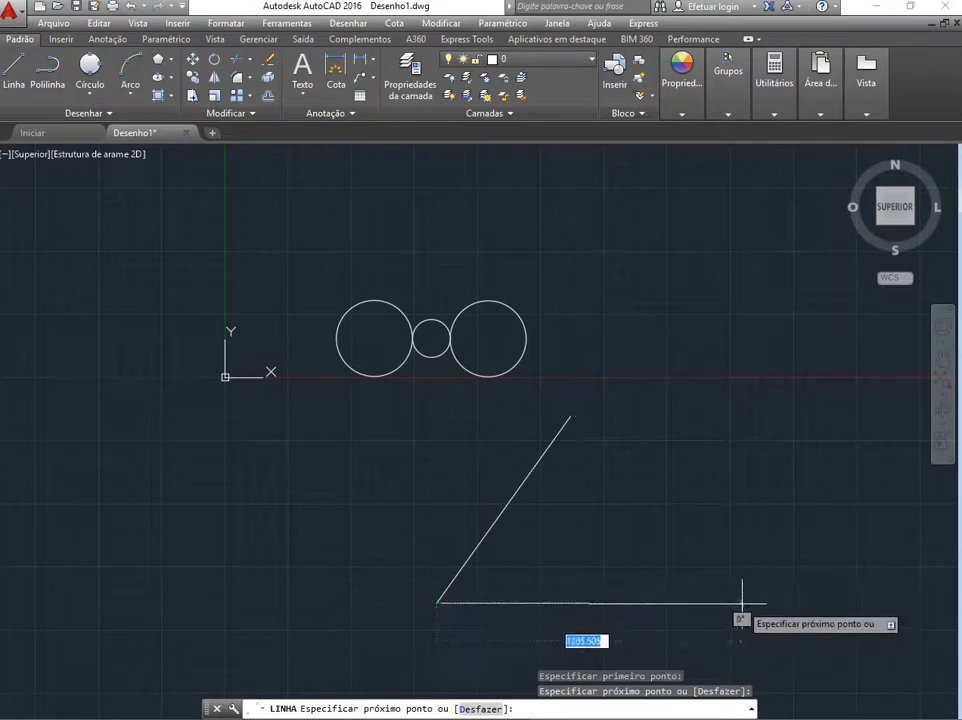
click(653, 572)
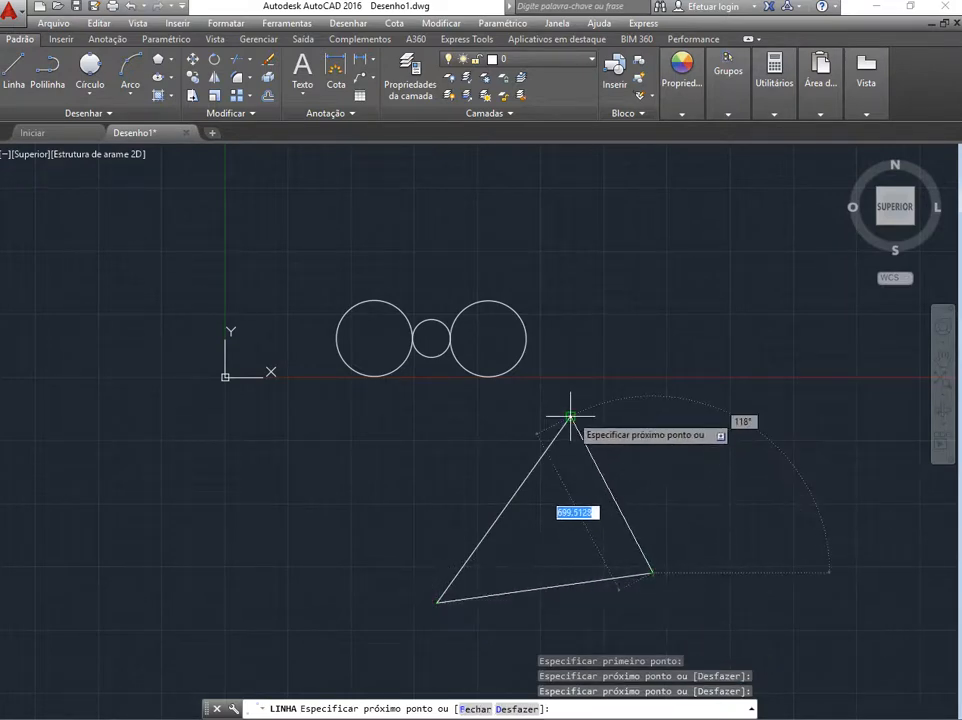
click(571, 416)
key(Escape)
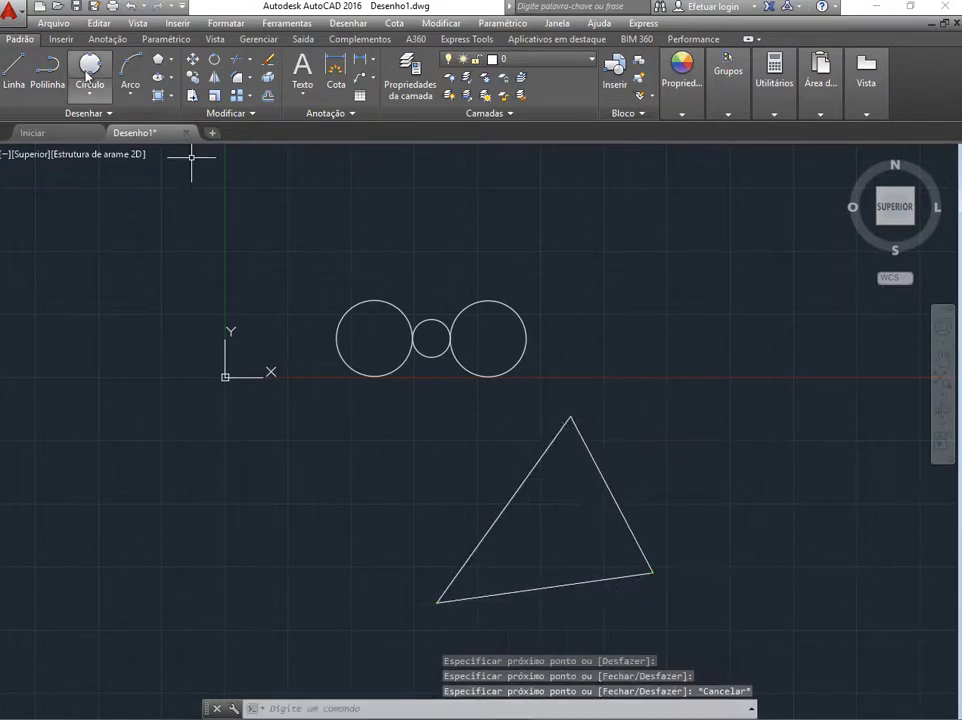
Draw a three-point circle inside the triangle, picking one point on each of its three sides.
click(88, 88)
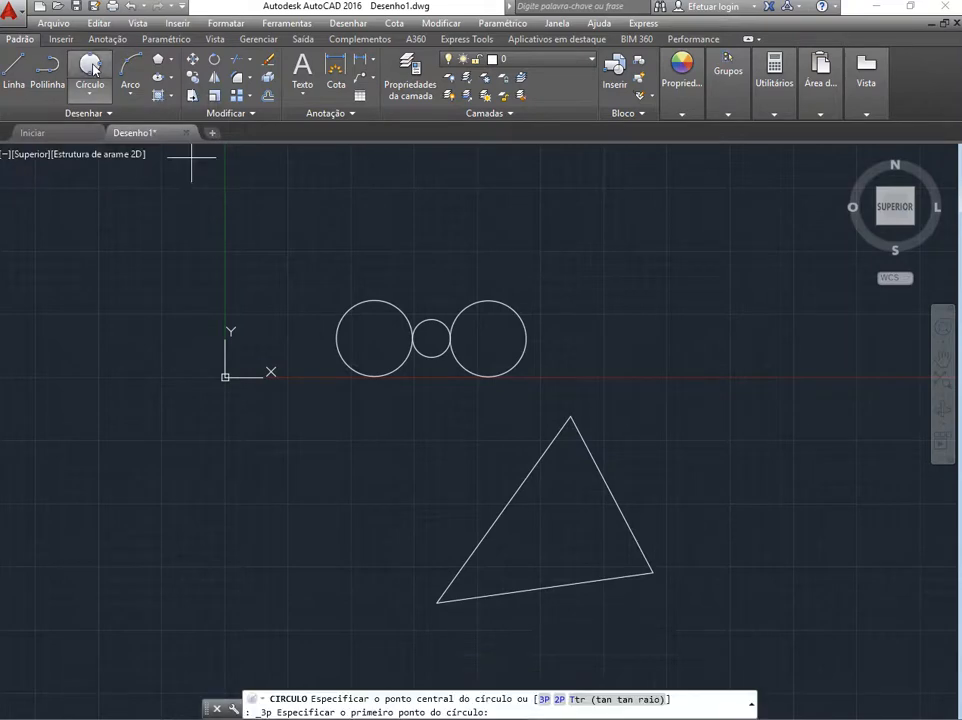
click(505, 510)
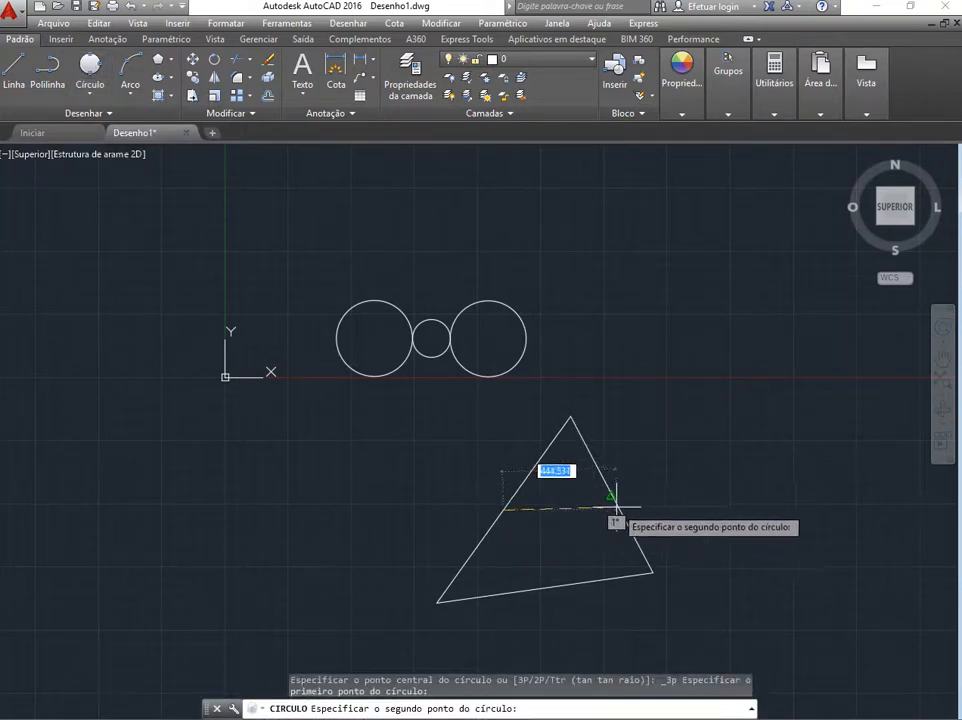
click(614, 508)
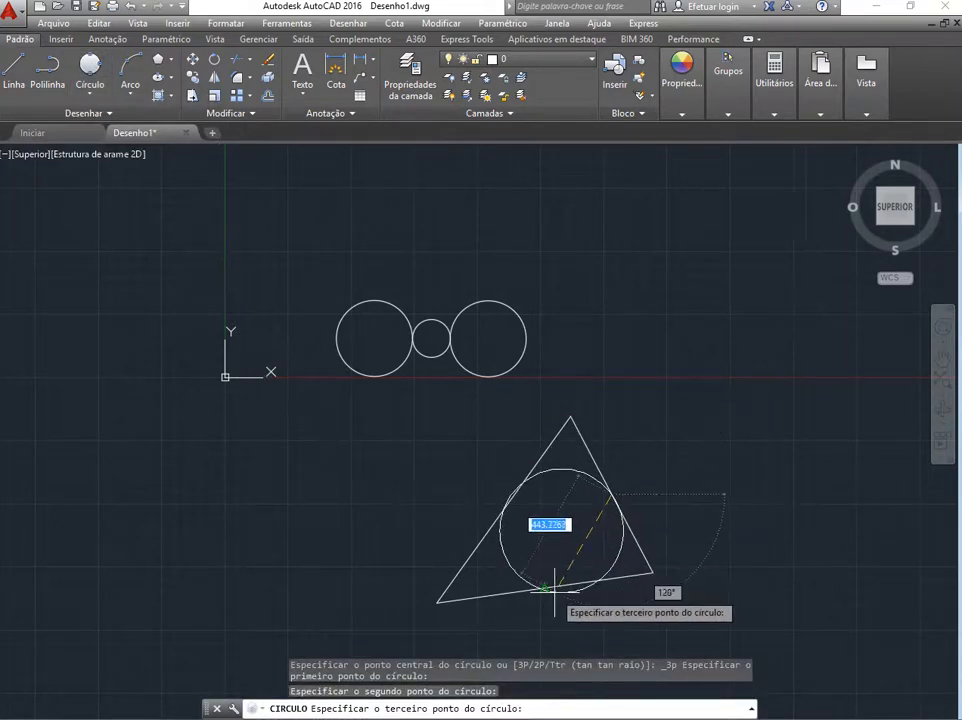
click(548, 586)
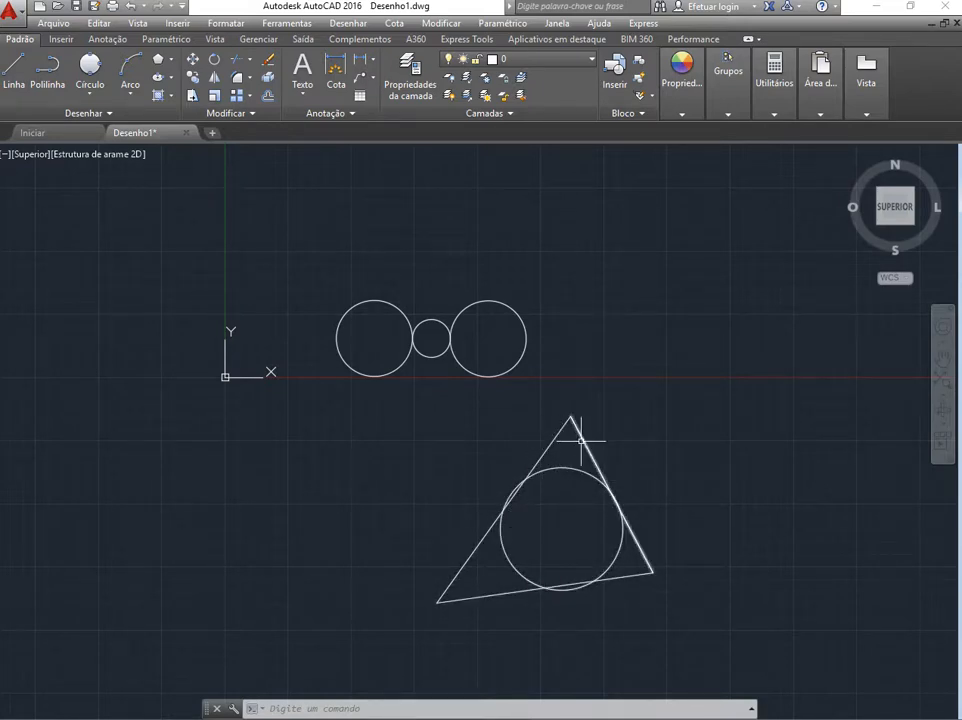
Draw a Tan, Tan, Radius circle of radius 40 in the triangle's lower-left corner, tangent to its left and bottom sides.
click(78, 90)
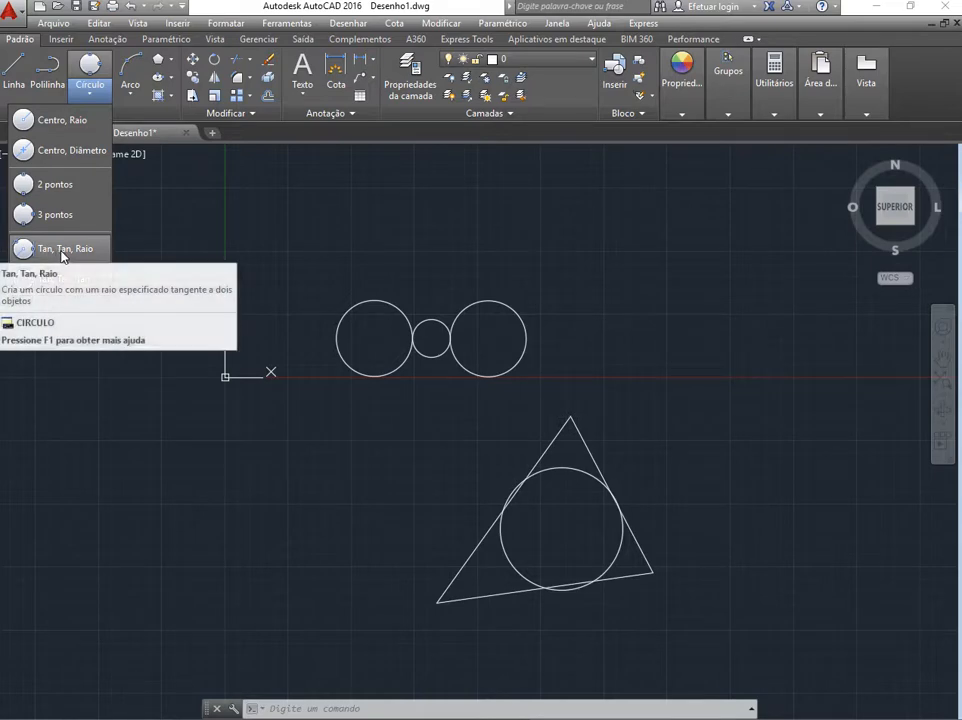
click(100, 214)
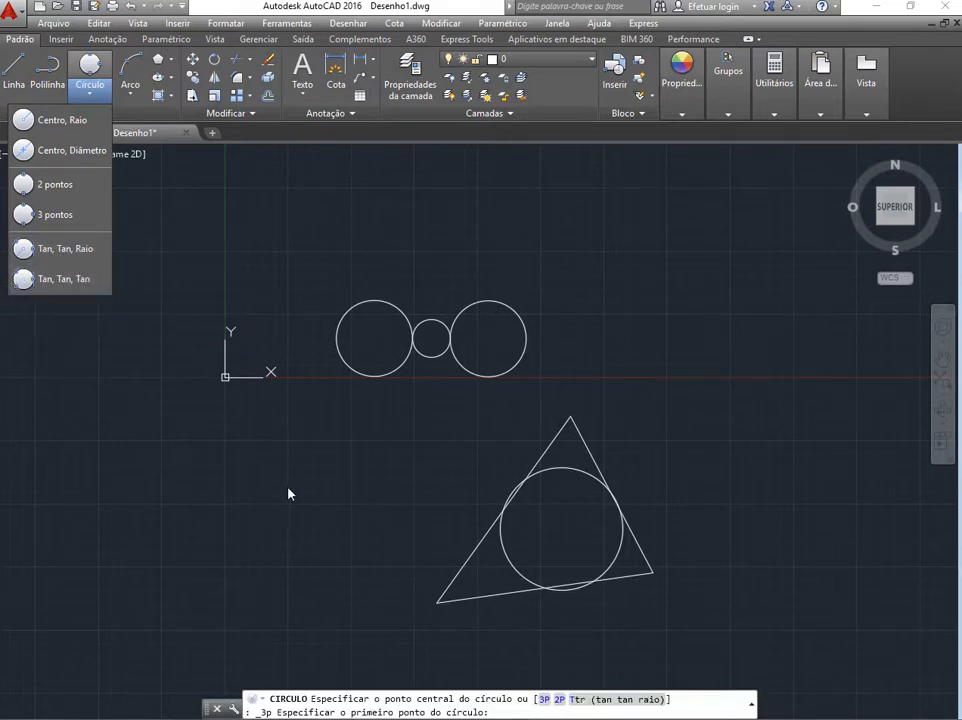
click(56, 249)
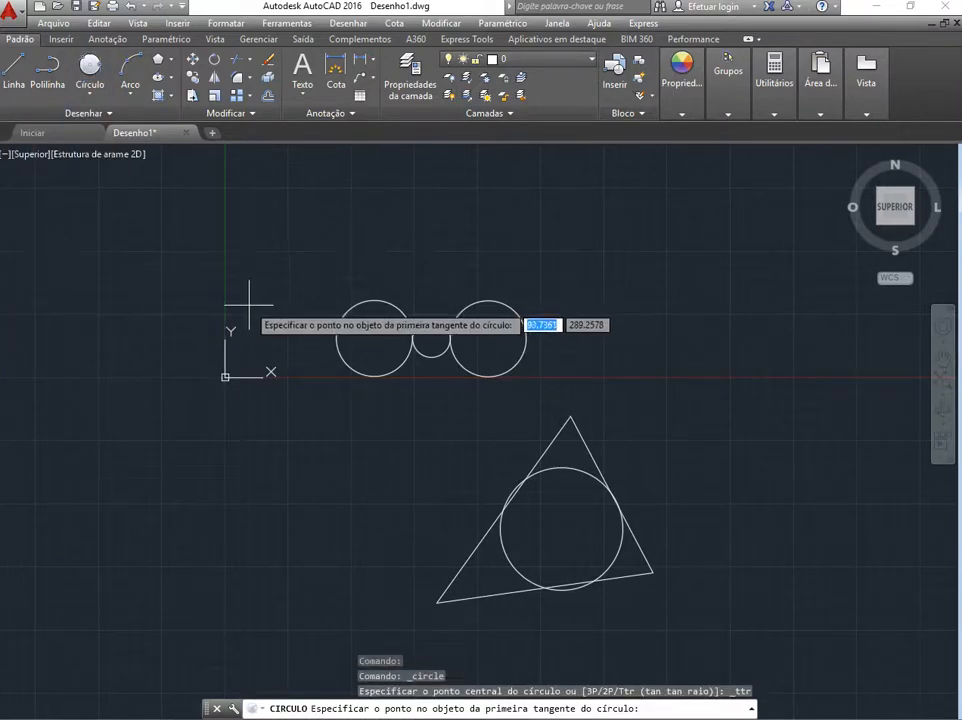
scroll(470, 627, up, 5)
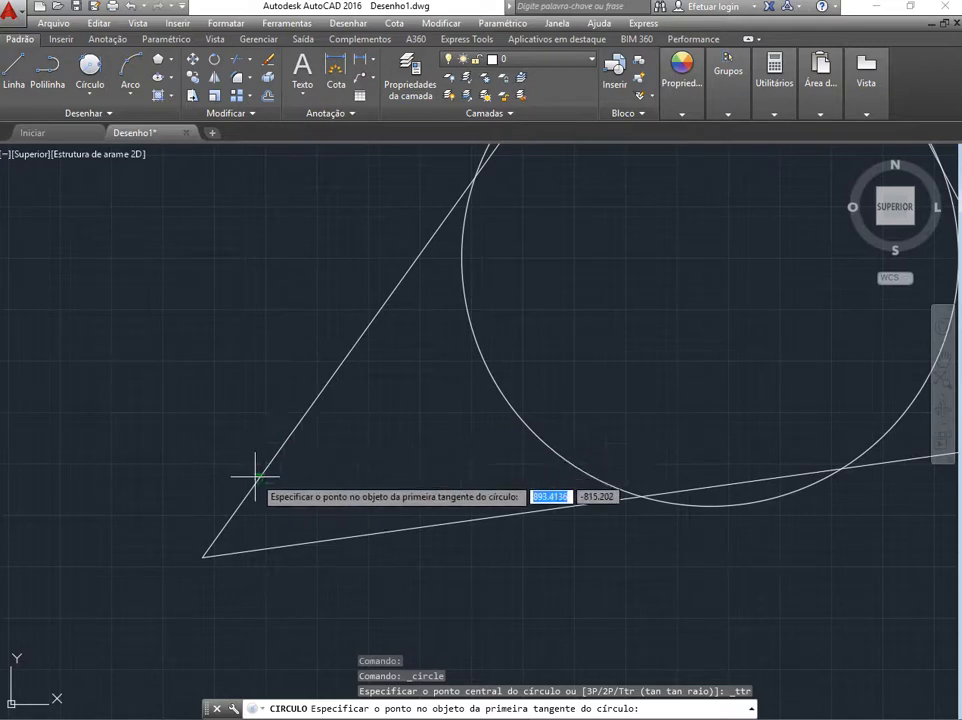
click(295, 428)
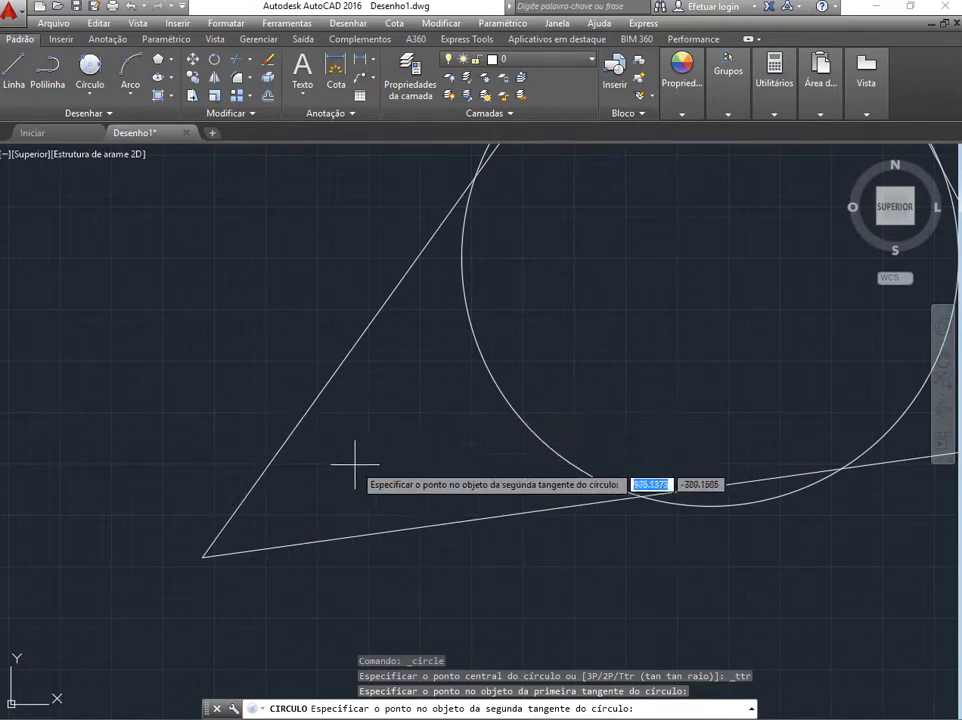
click(386, 526)
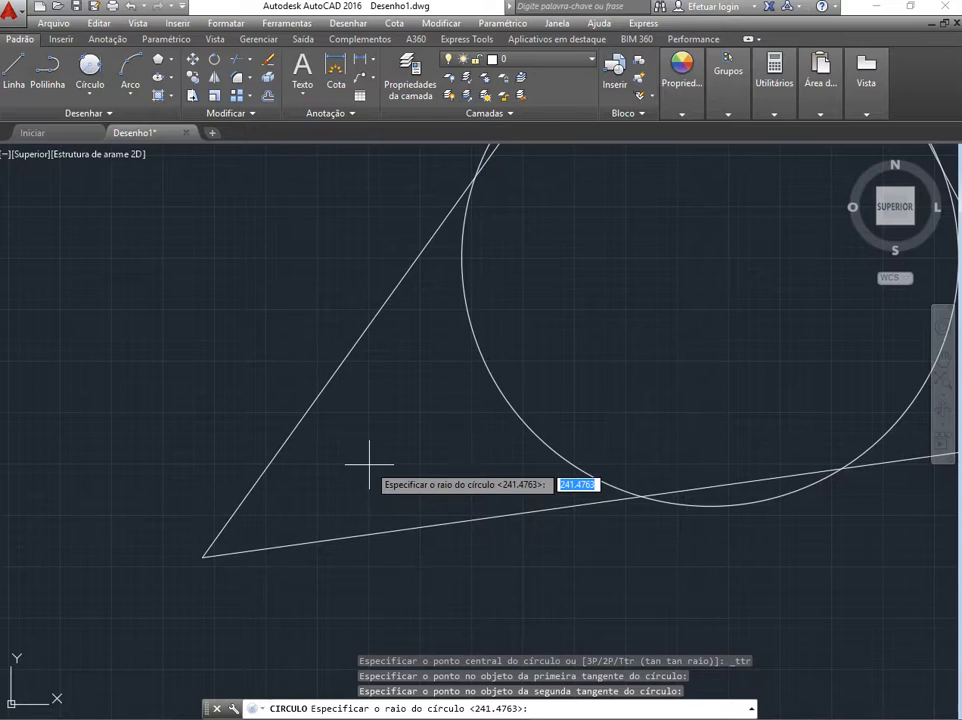
text(0)
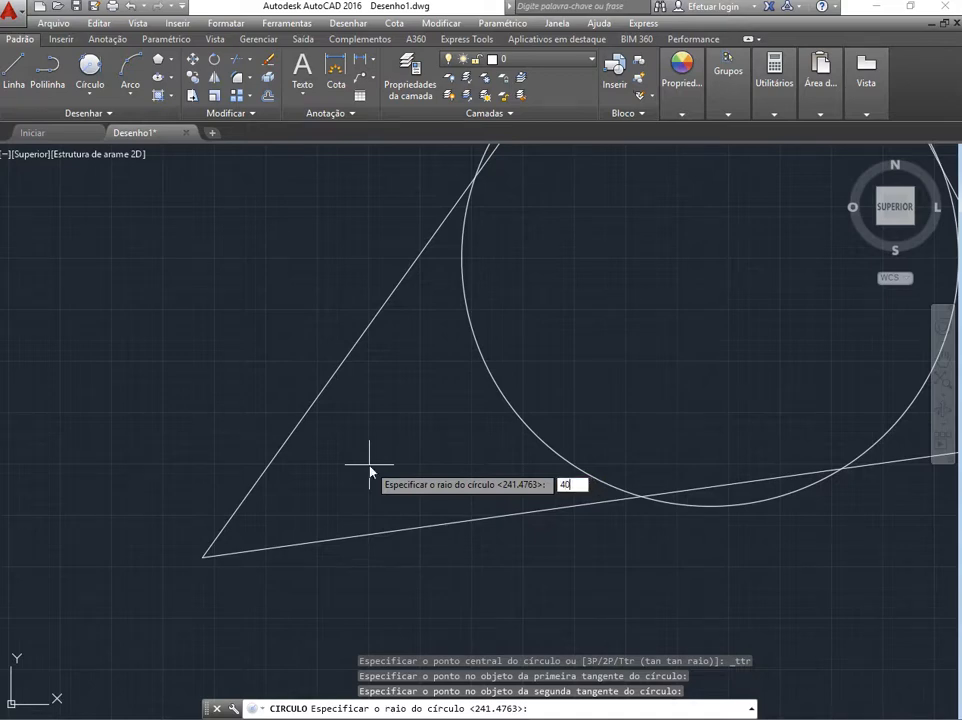
key(Return)
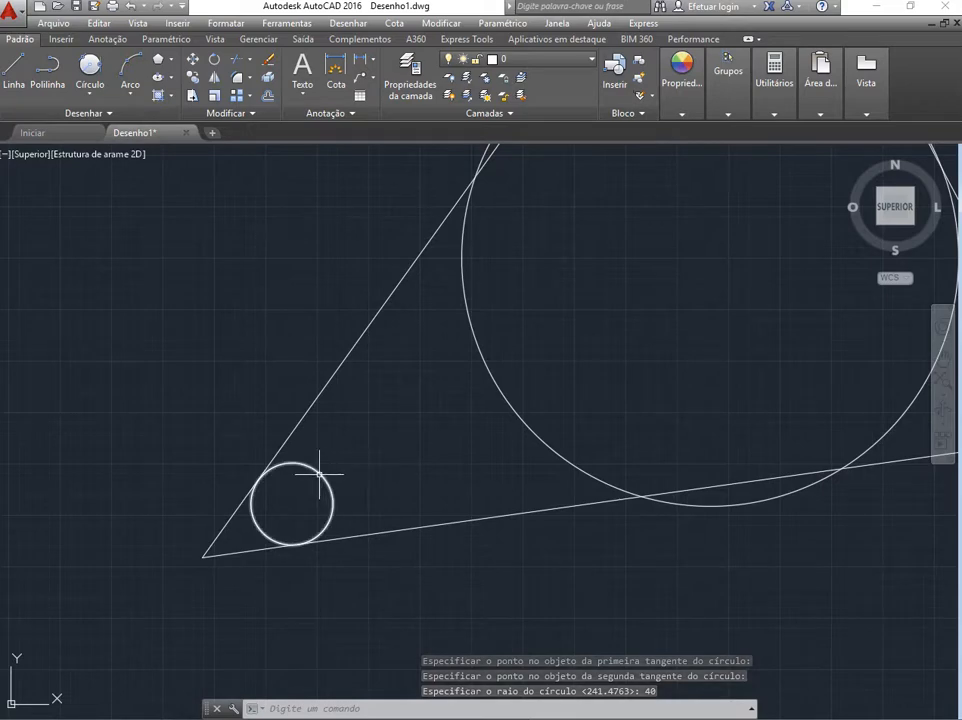
Draw a second Tan, Tan, Radius circle of radius 60 tangent to the triangle's bottom and left sides.
mouse_move(326, 462)
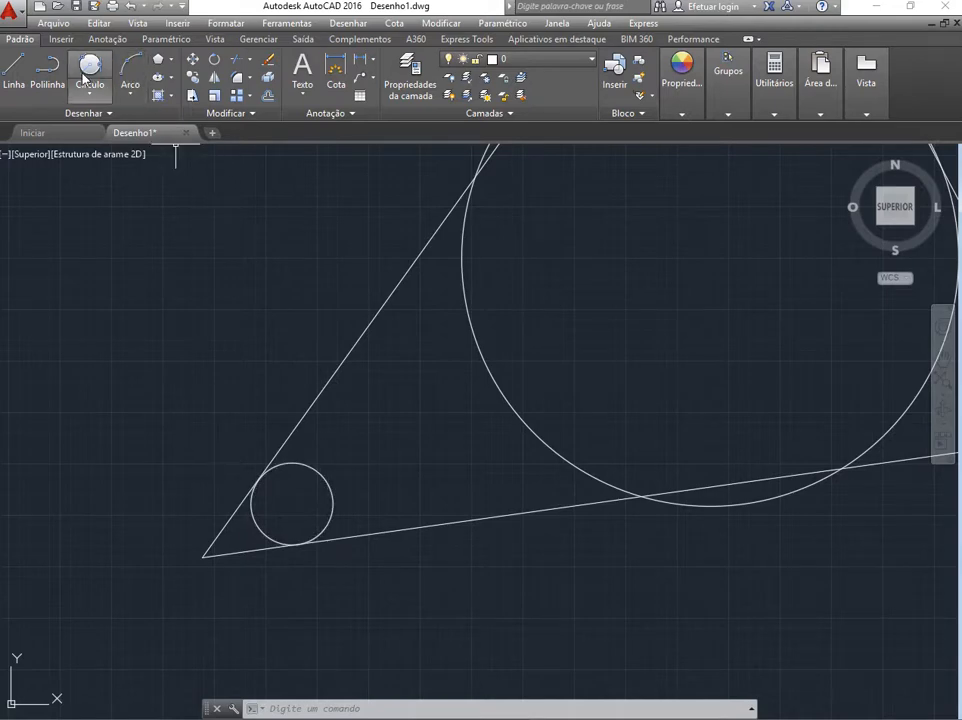
text(D)
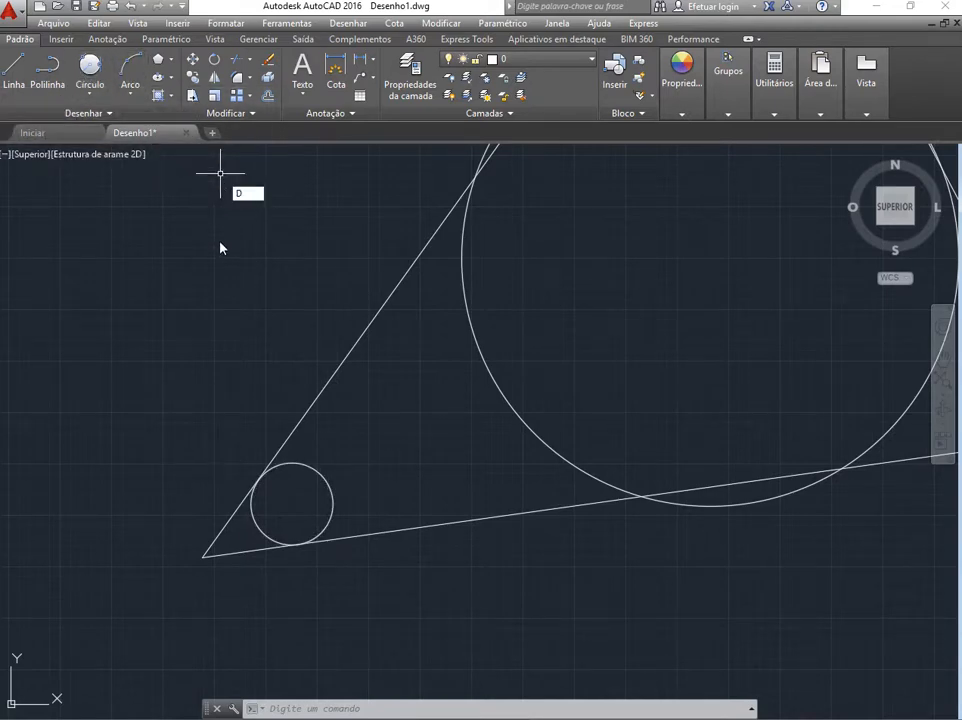
key(BackSpace)
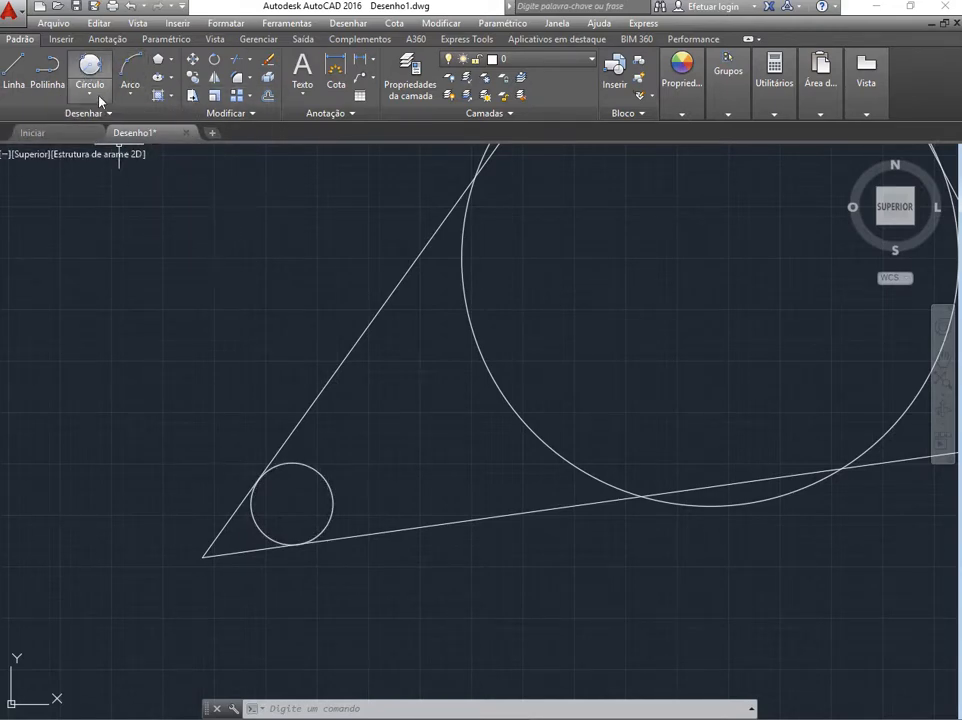
click(91, 69)
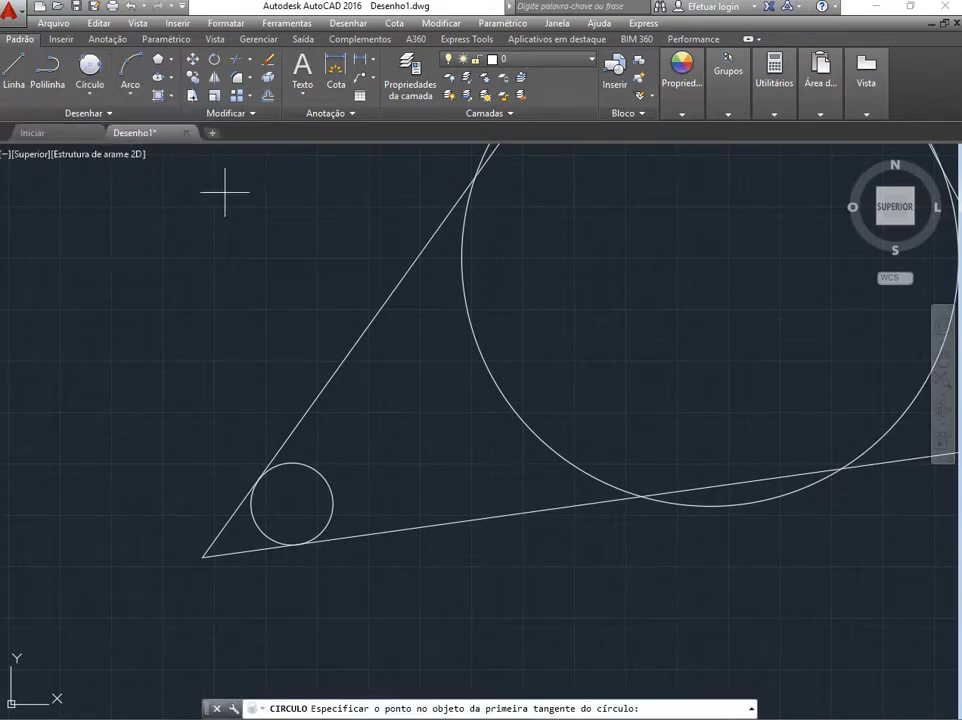
click(438, 521)
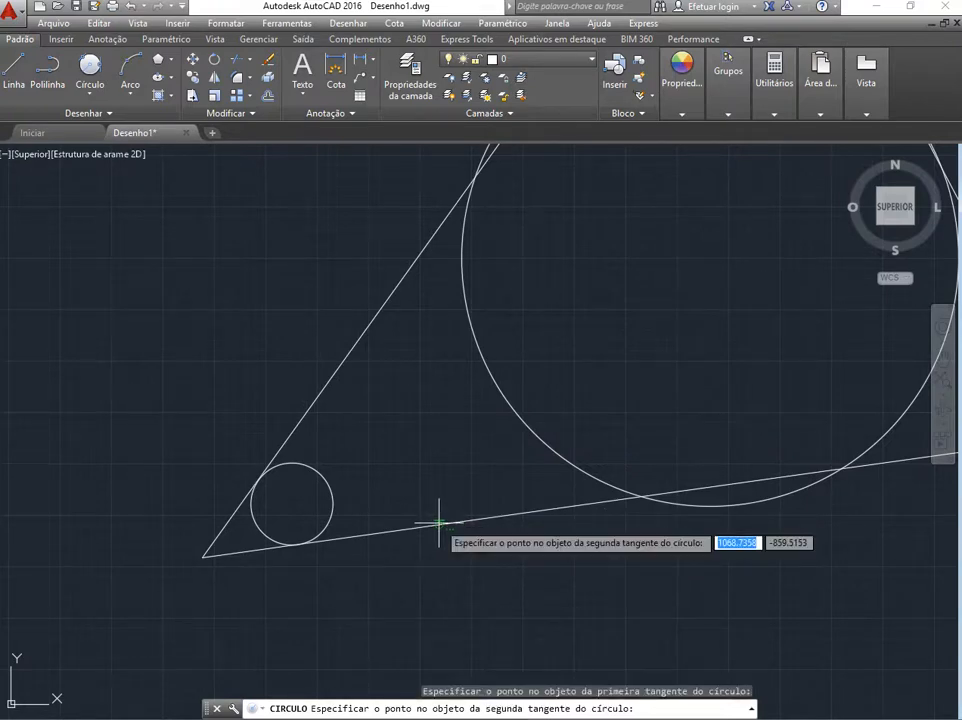
click(382, 316)
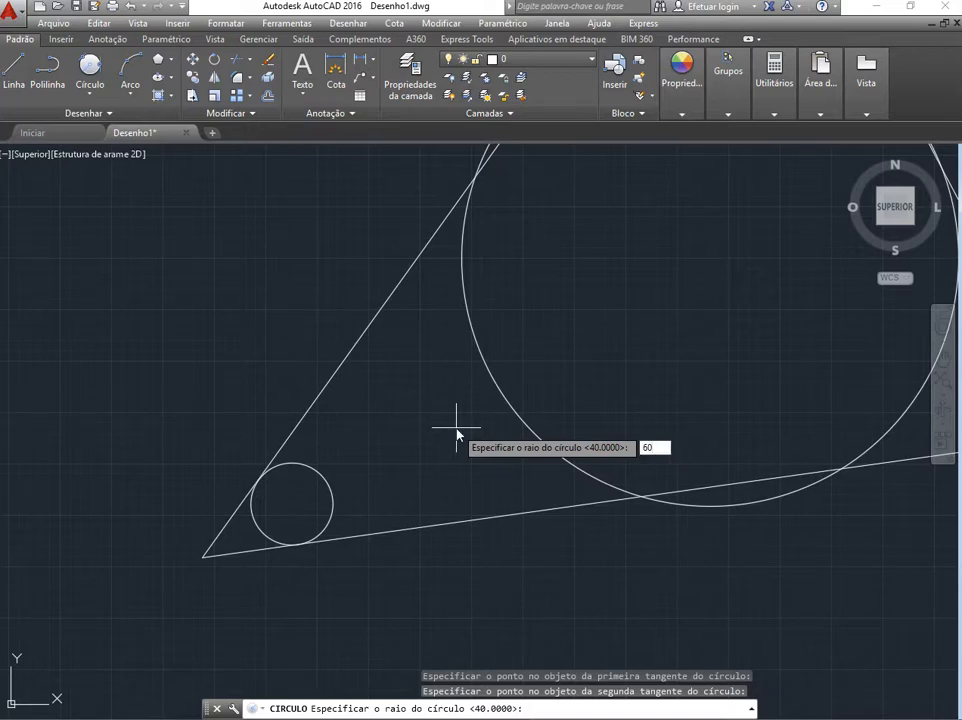
key(Return)
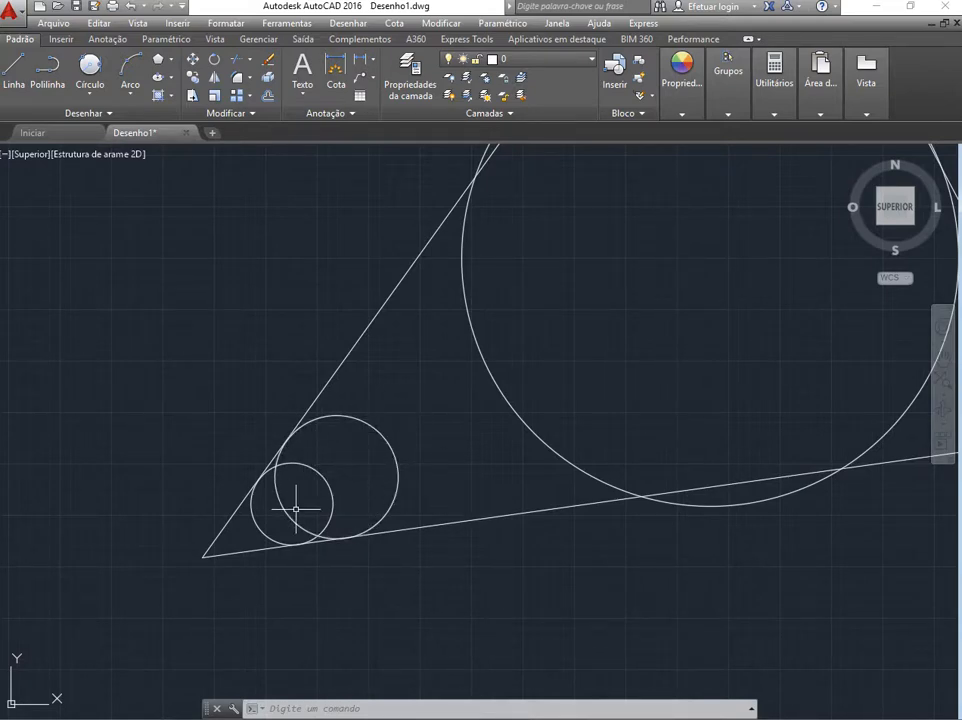
Draw a Tan, Tan, Tan circle tangent to all three sides of the triangle.
click(89, 92)
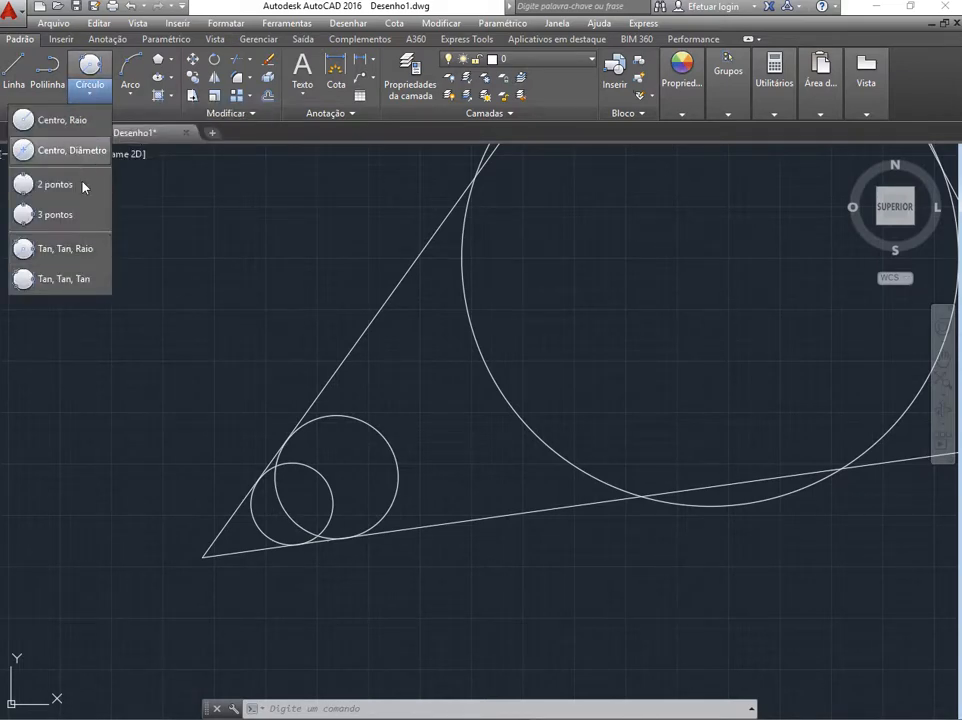
click(55, 287)
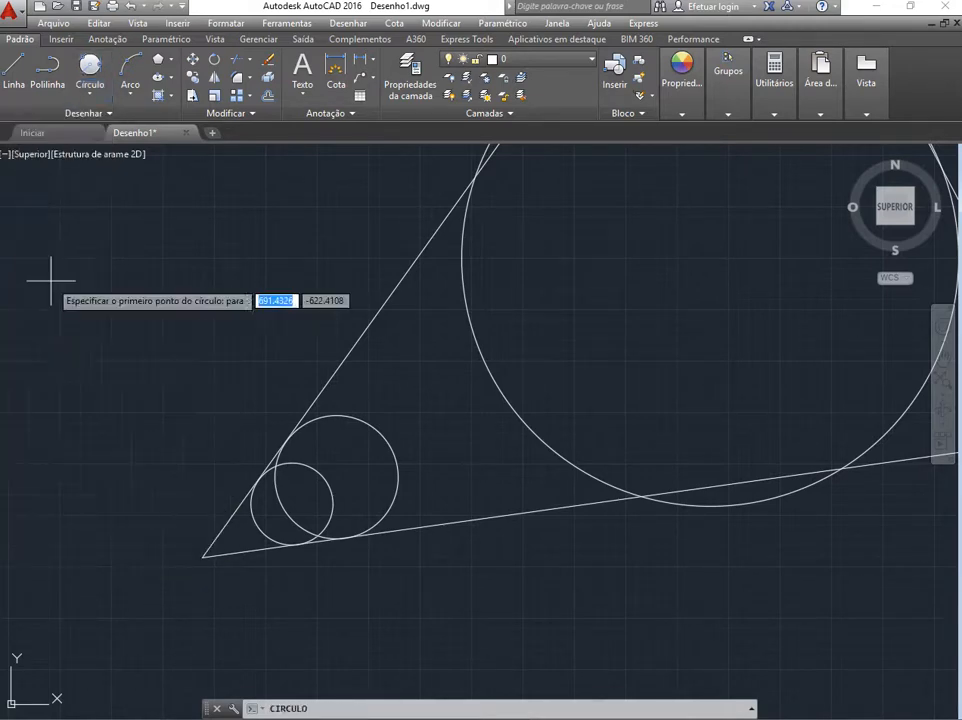
scroll(188, 433, down, 3)
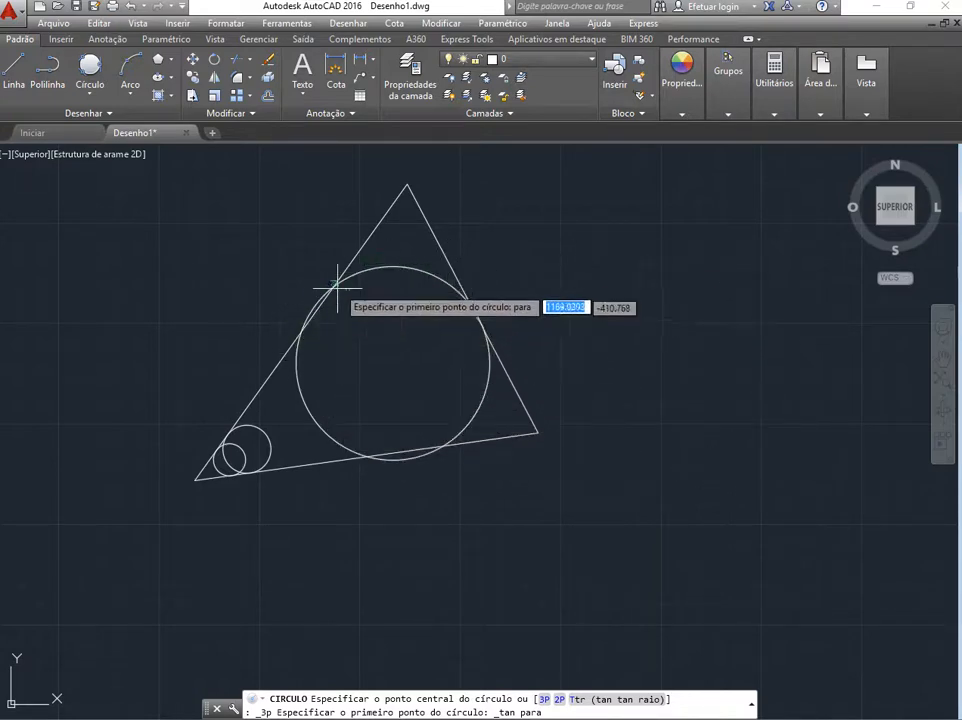
click(277, 358)
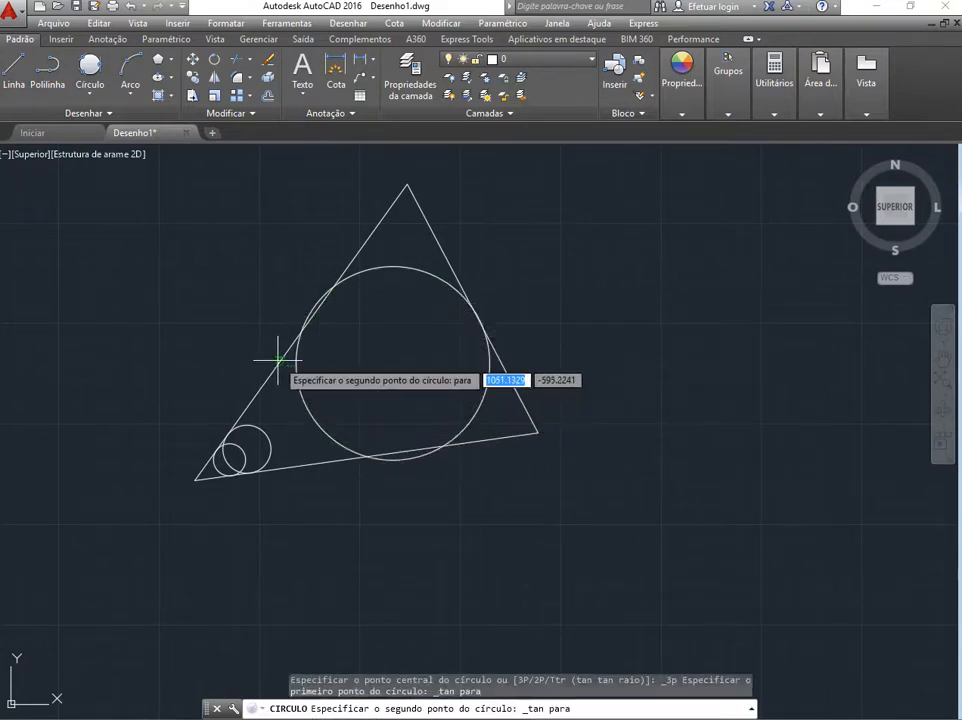
click(443, 258)
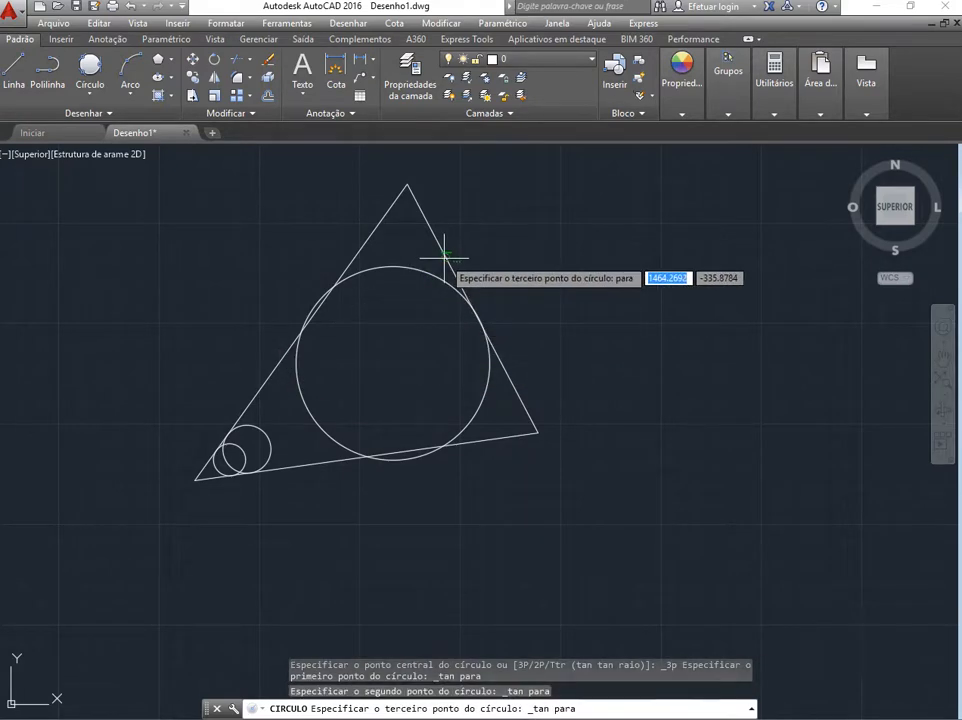
click(469, 440)
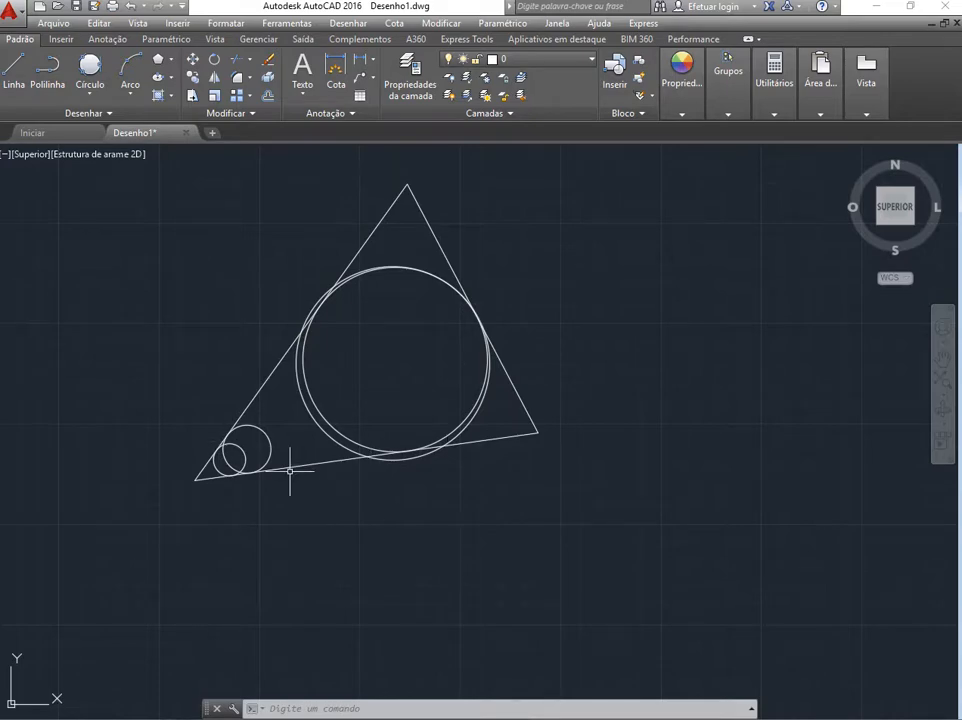
Draw a Tan, Tan, Tan circle tangent to the triangle's left side, the radius 60 circle and the outer large circle.
scroll(308, 418, up, 2)
scroll(308, 418, up, 2)
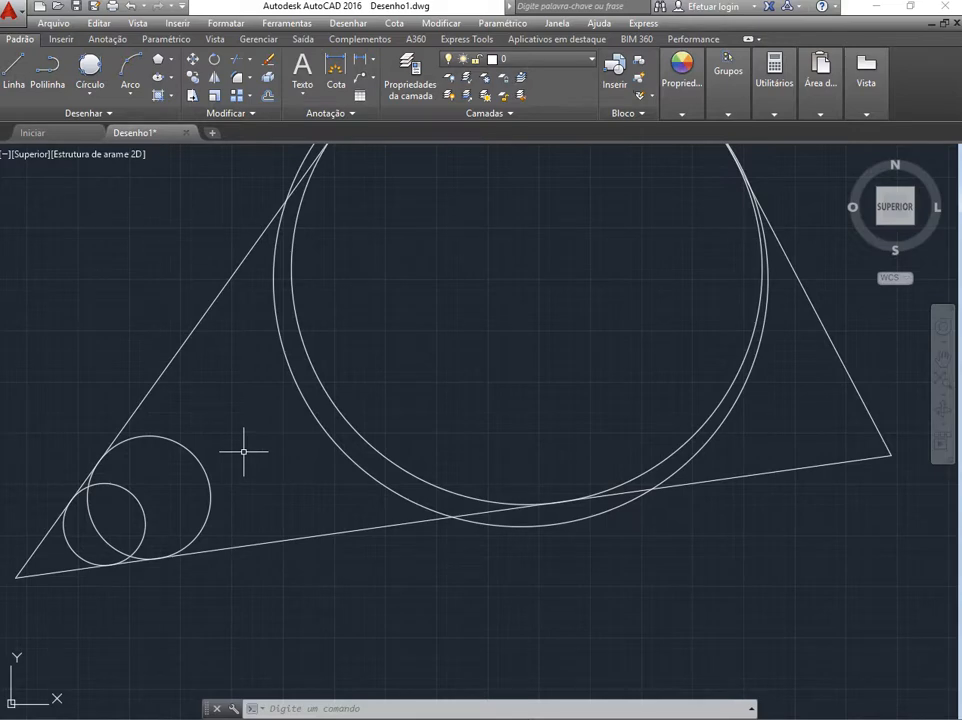
click(90, 66)
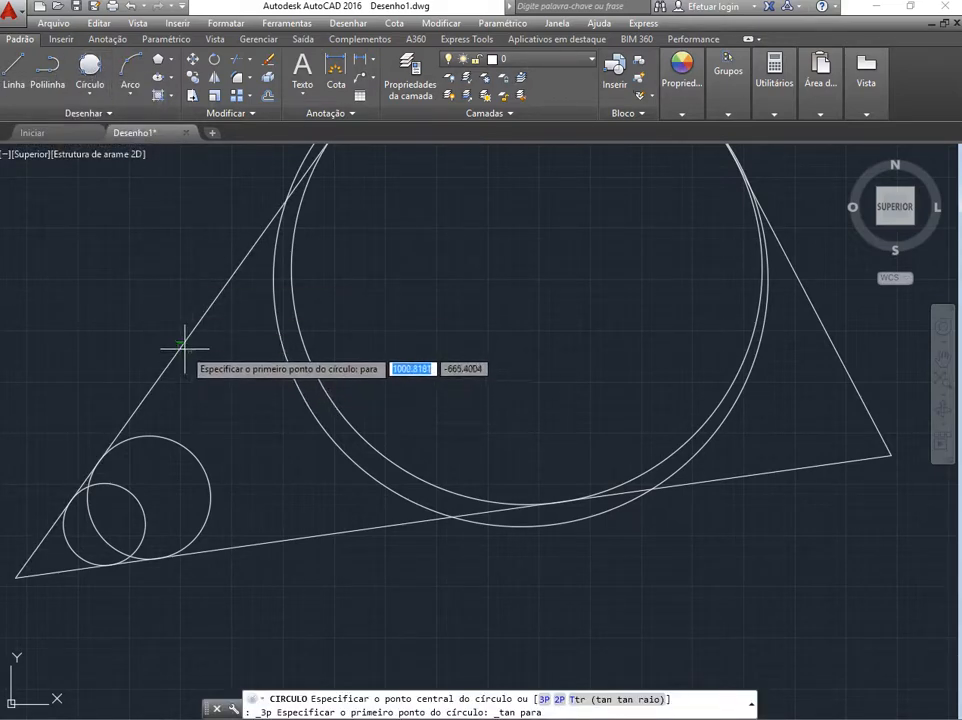
click(184, 340)
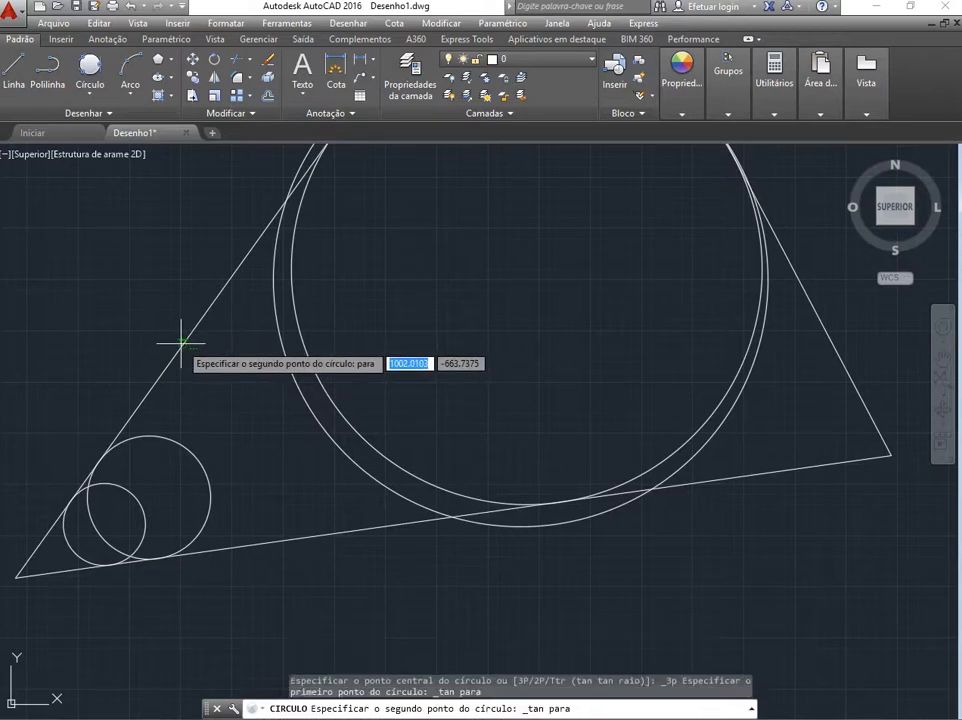
click(186, 440)
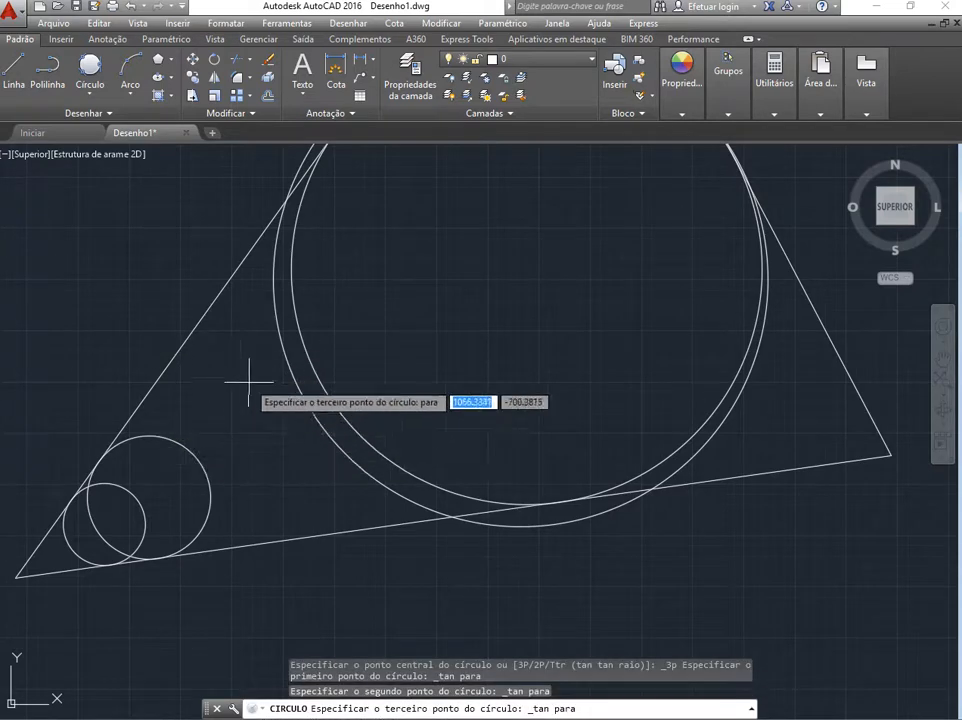
click(289, 369)
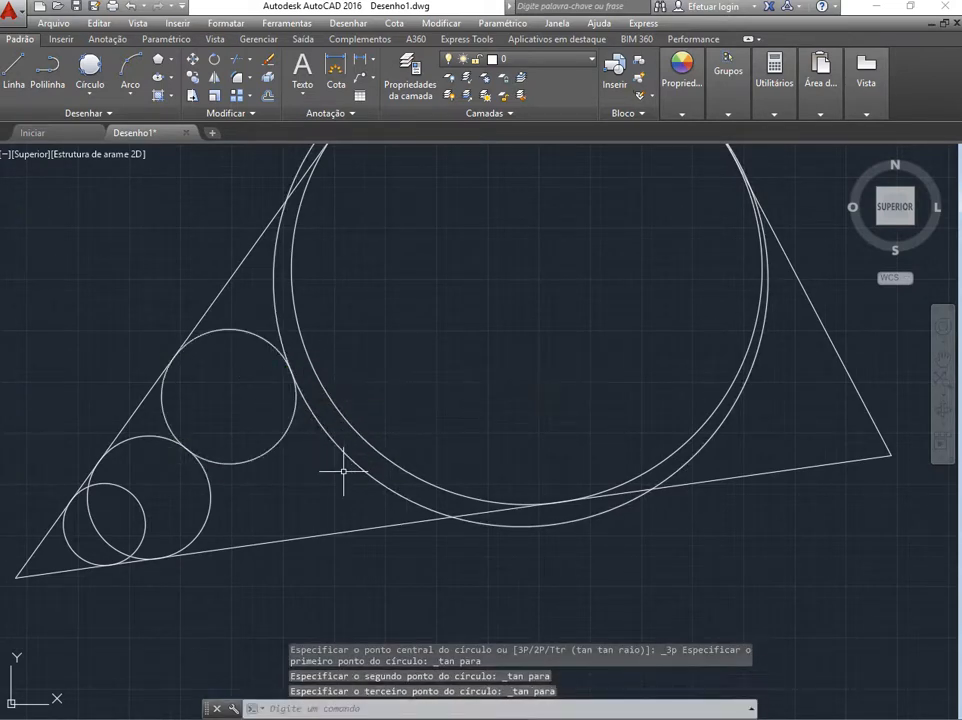
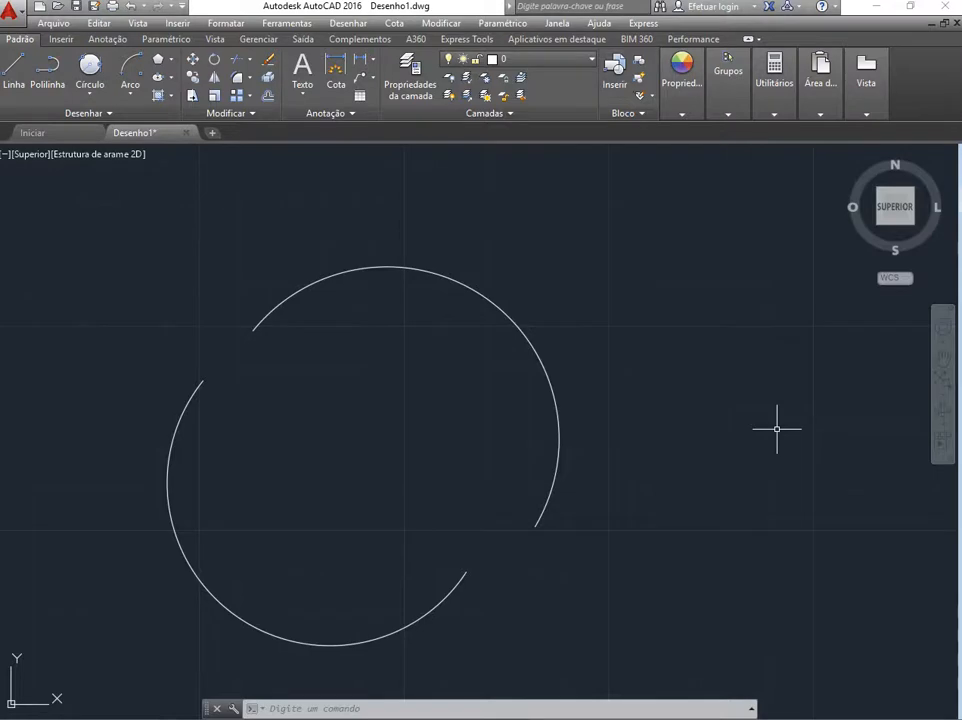
Draw a Start, Center, End arc of radius about 27, forming a left-facing semicircle beside the two existing arcs.
click(129, 66)
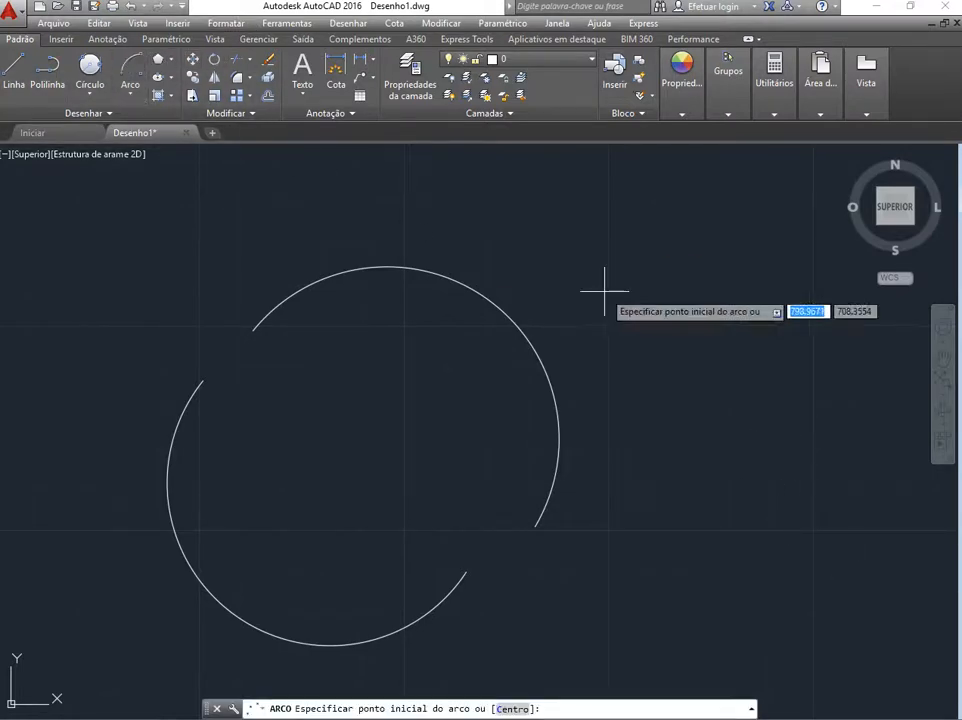
click(725, 277)
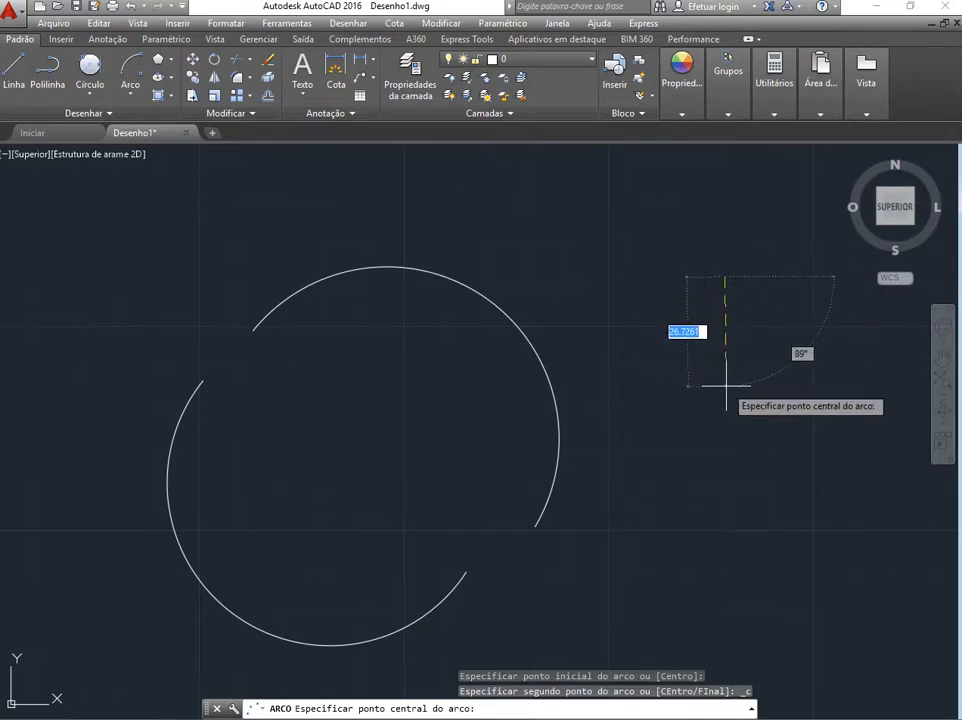
click(726, 385)
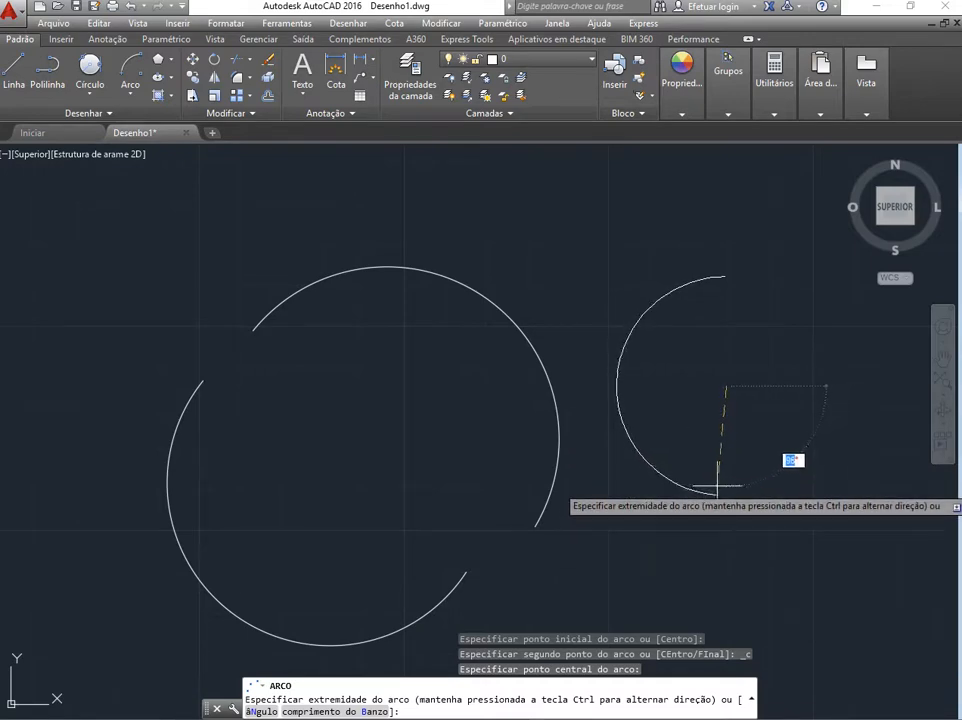
click(736, 496)
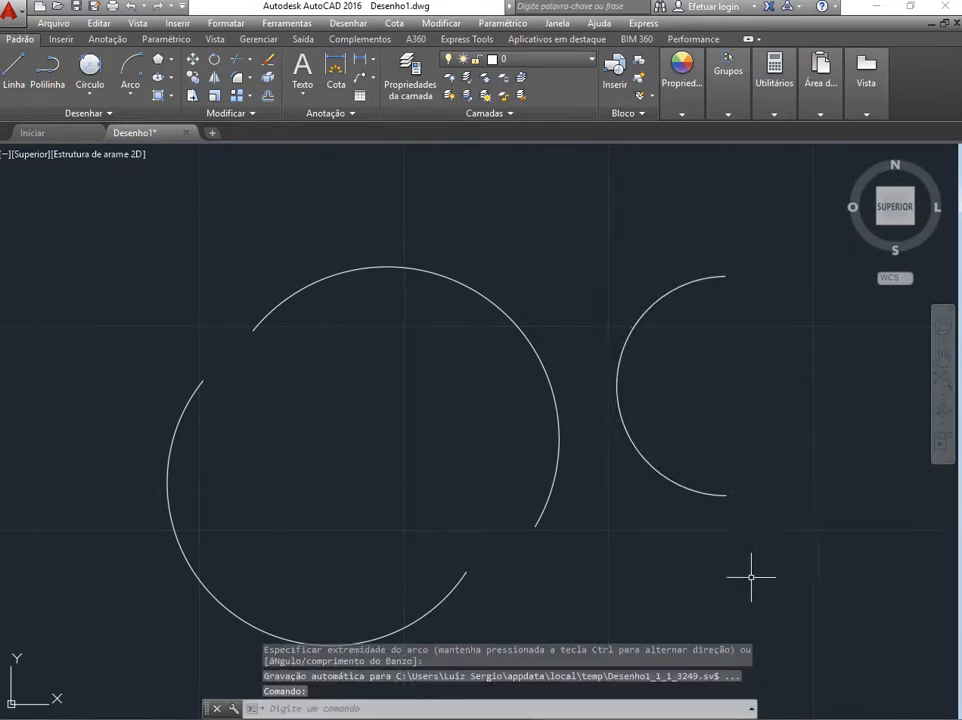
Draw a second Start, Center, End arc below the semicircle, starting directly beneath its centre and sweeping counterclockwise up its right side.
key(Return)
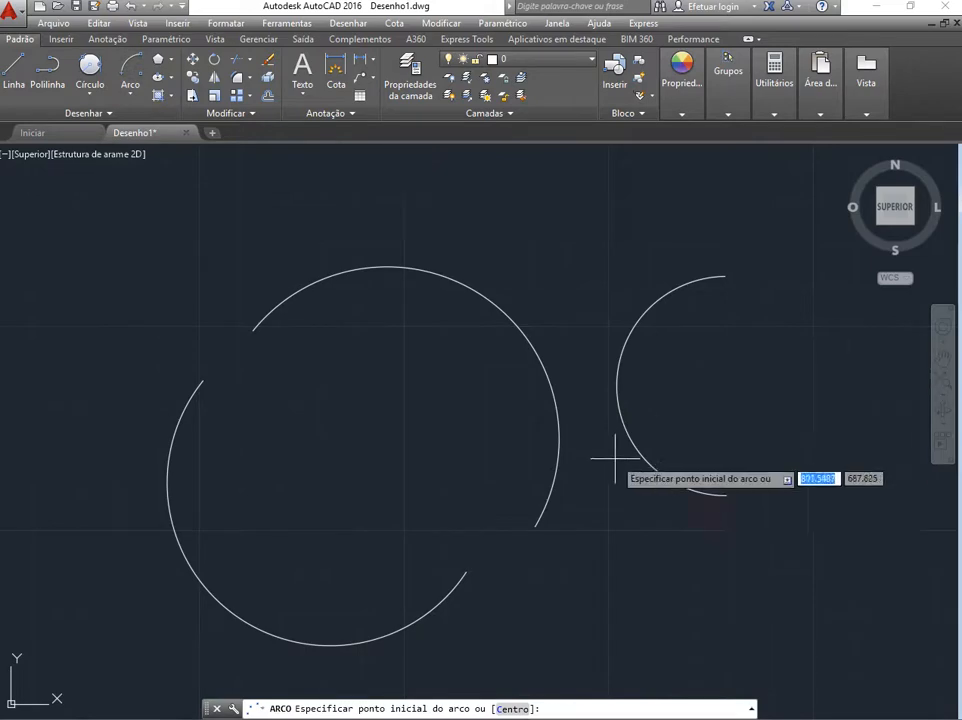
click(725, 636)
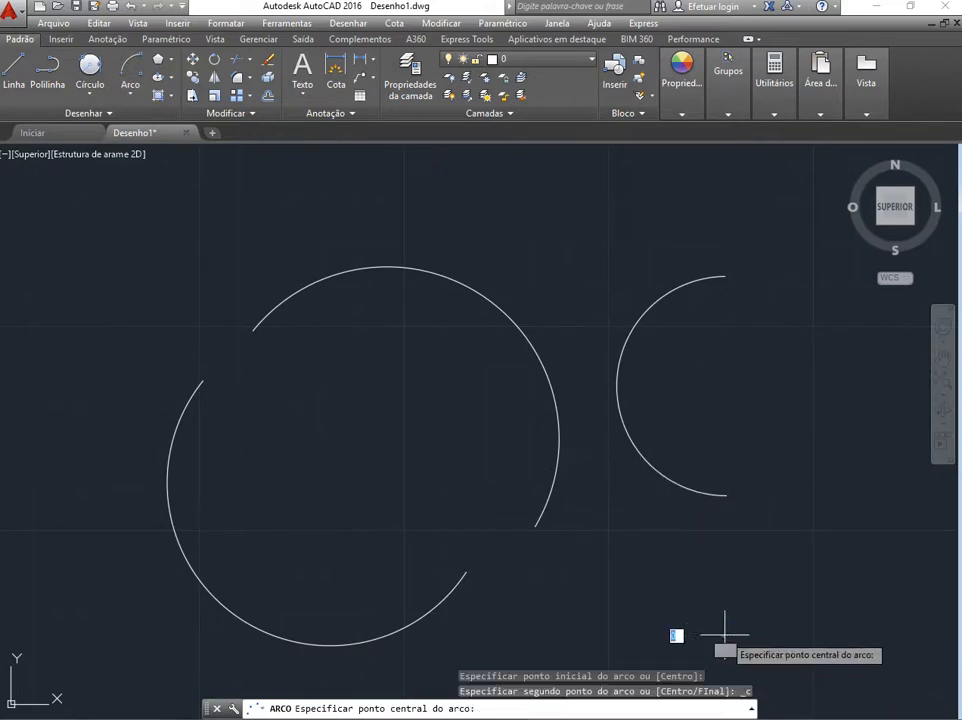
click(724, 521)
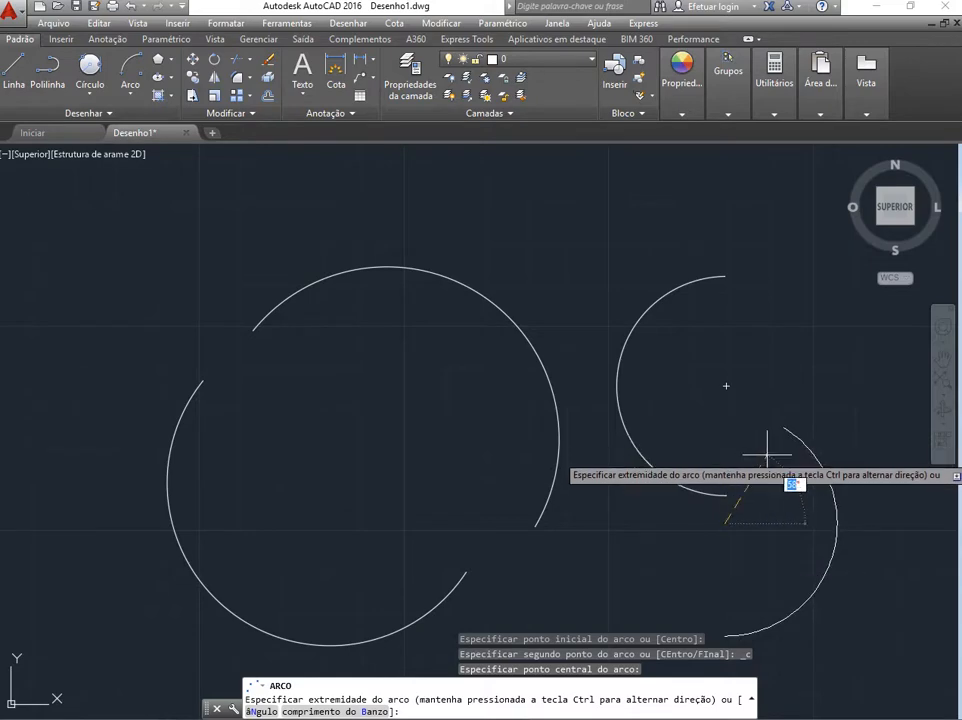
click(771, 456)
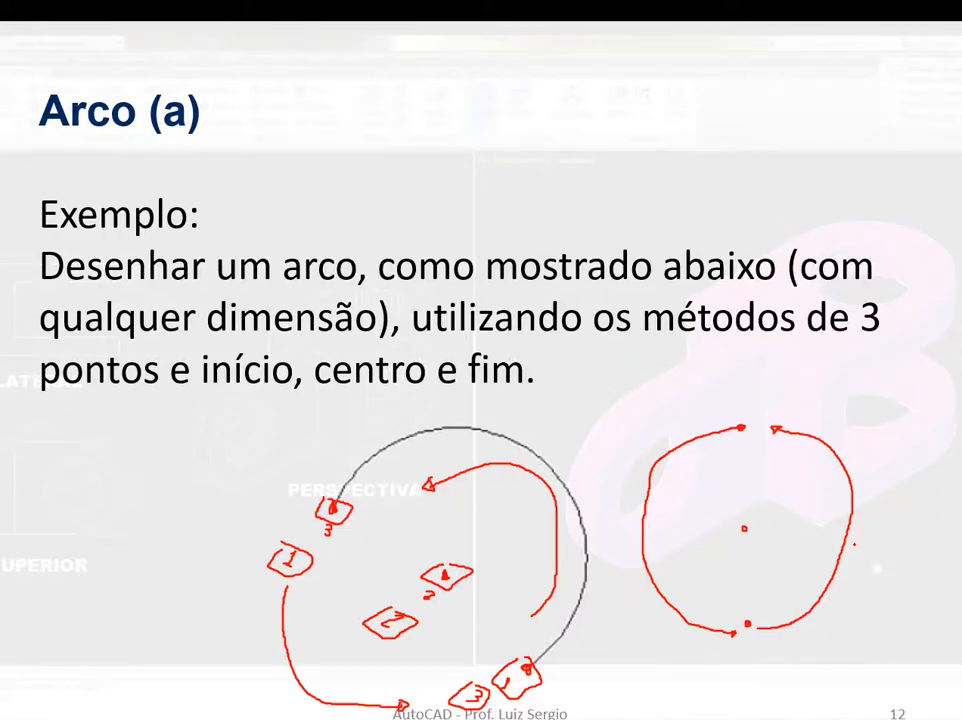
key(Right)
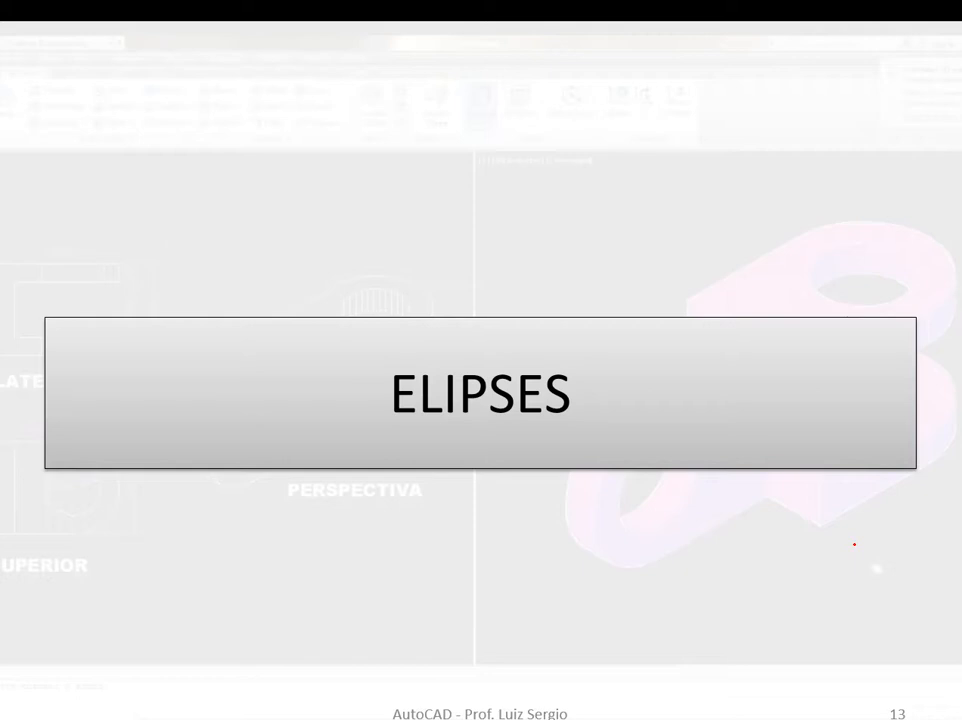
key(Right)
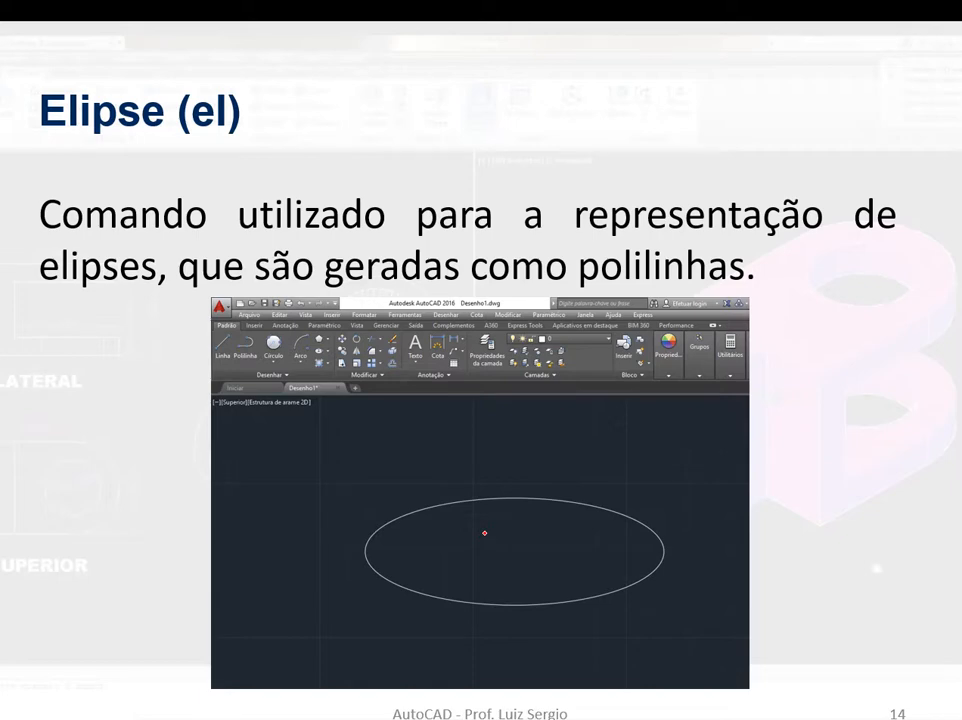
key(Right)
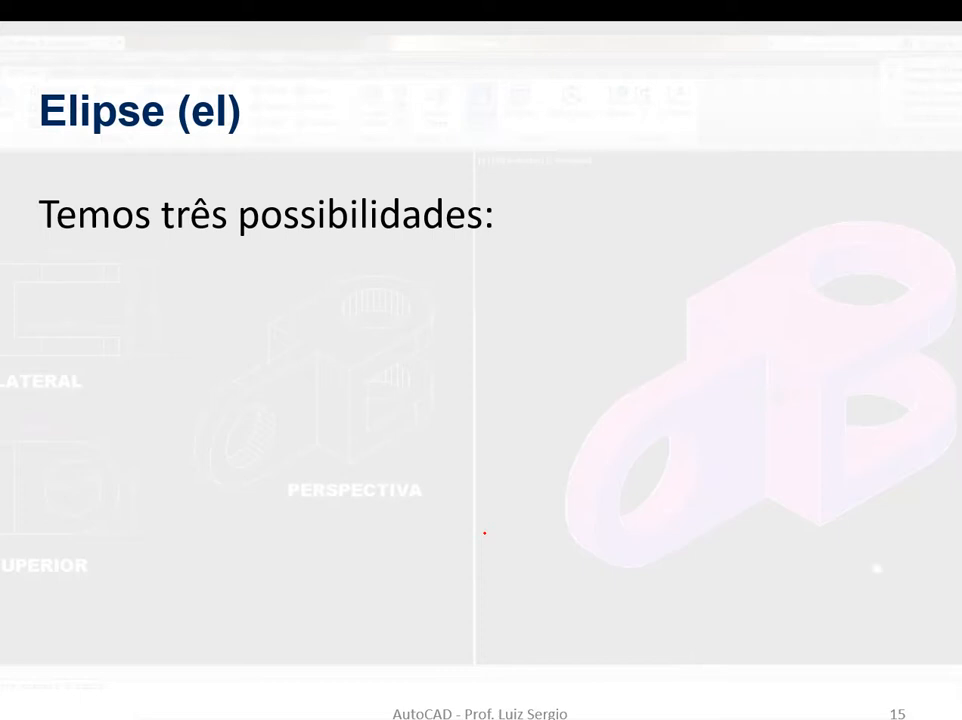
key(Right)
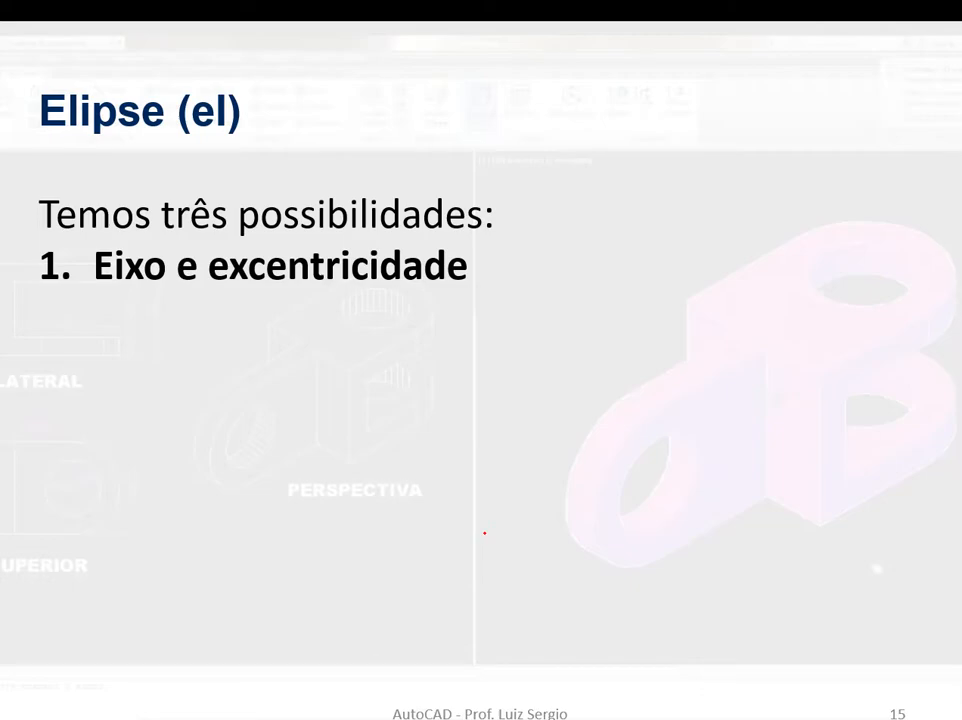
Switch back to AutoCAD and delete all the arcs in the drawing.
key(alt+Tab)
key(alt+Tab)
key(alt+Tab)
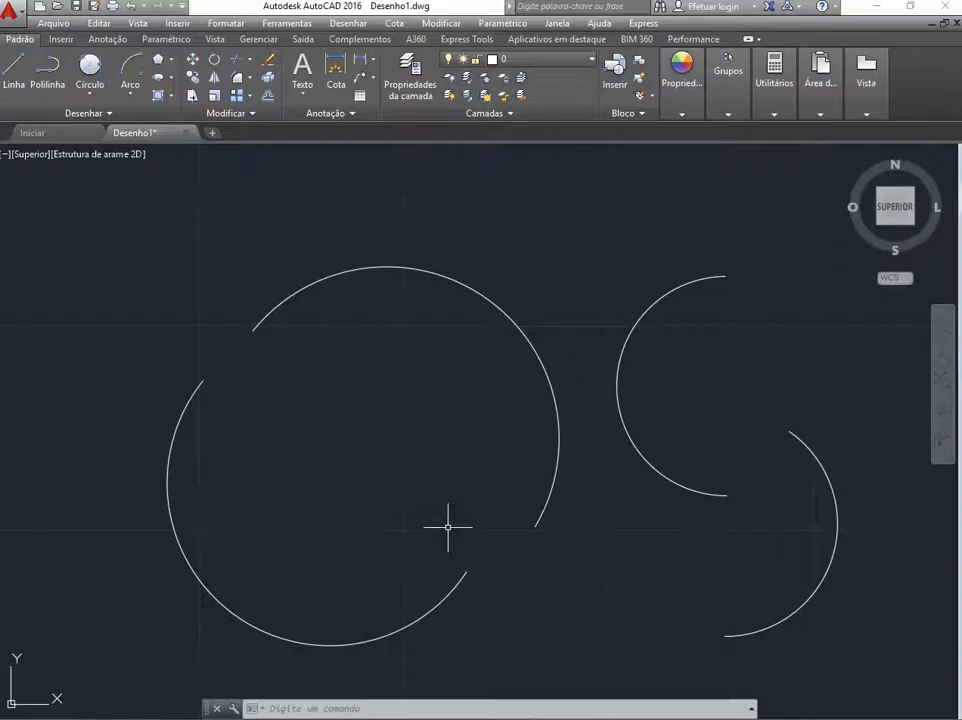
key(ctrl+a)
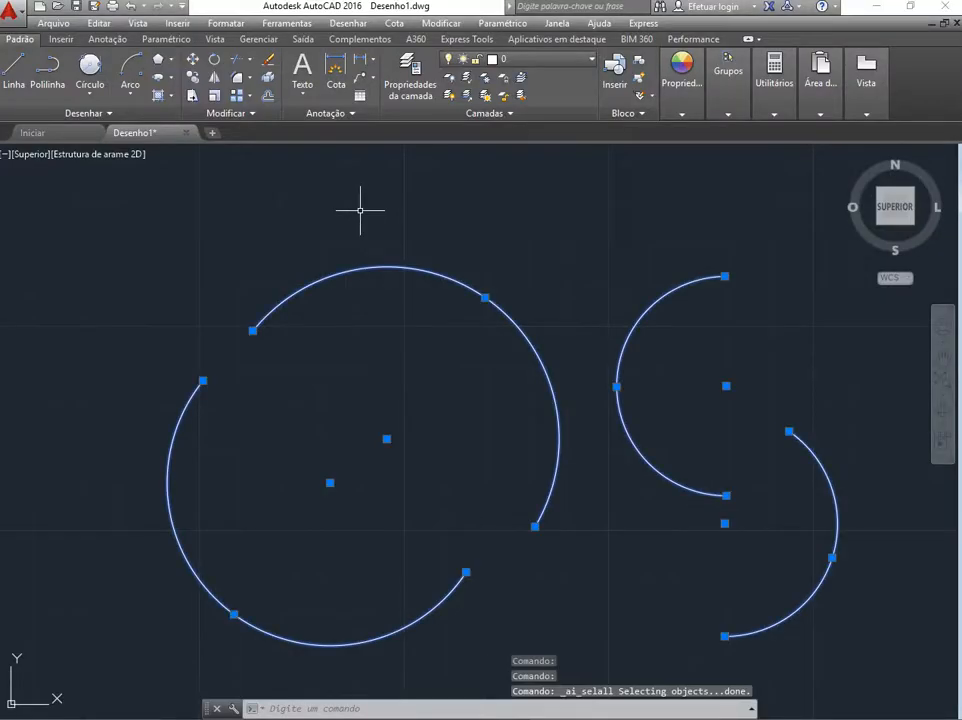
key(Delete)
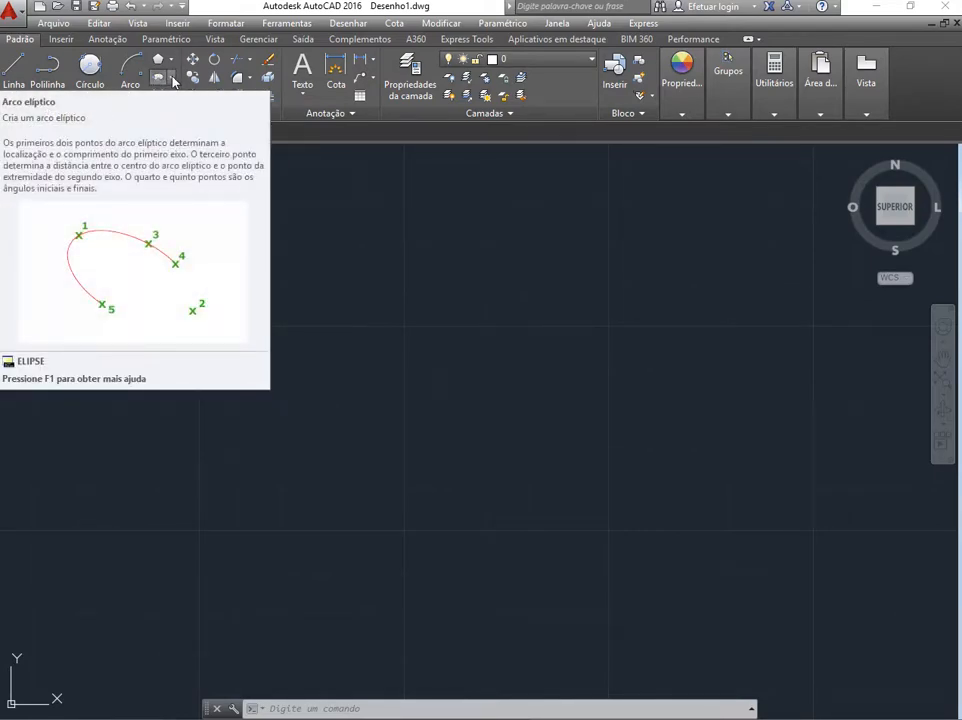
Draw an ellipse by its centre with a horizontal long axis and a distance of 10 to the other axis.
click(172, 80)
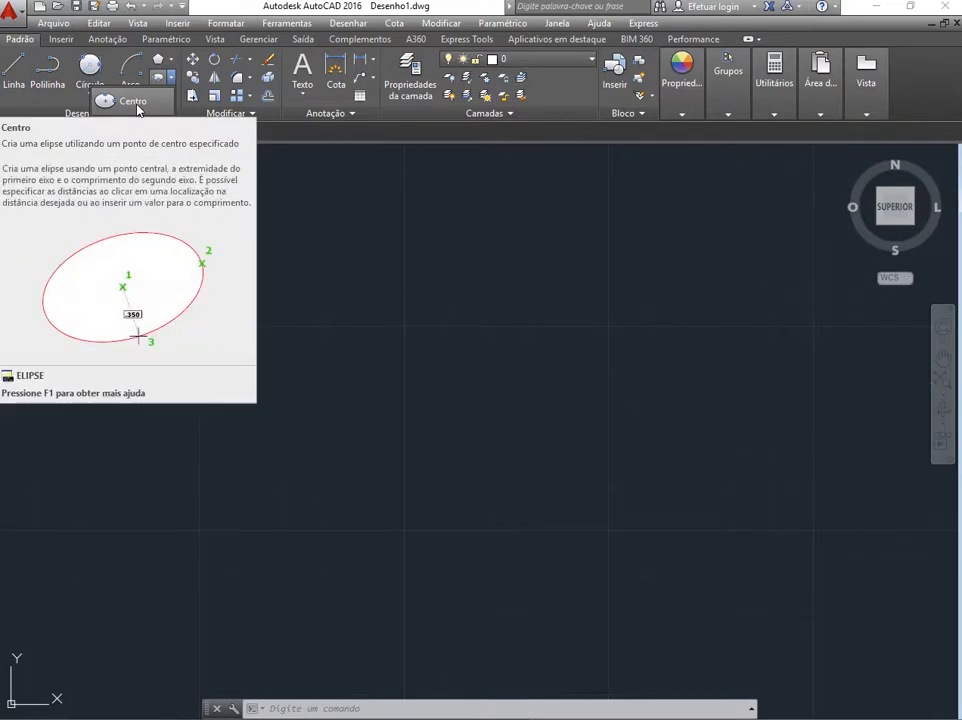
click(138, 108)
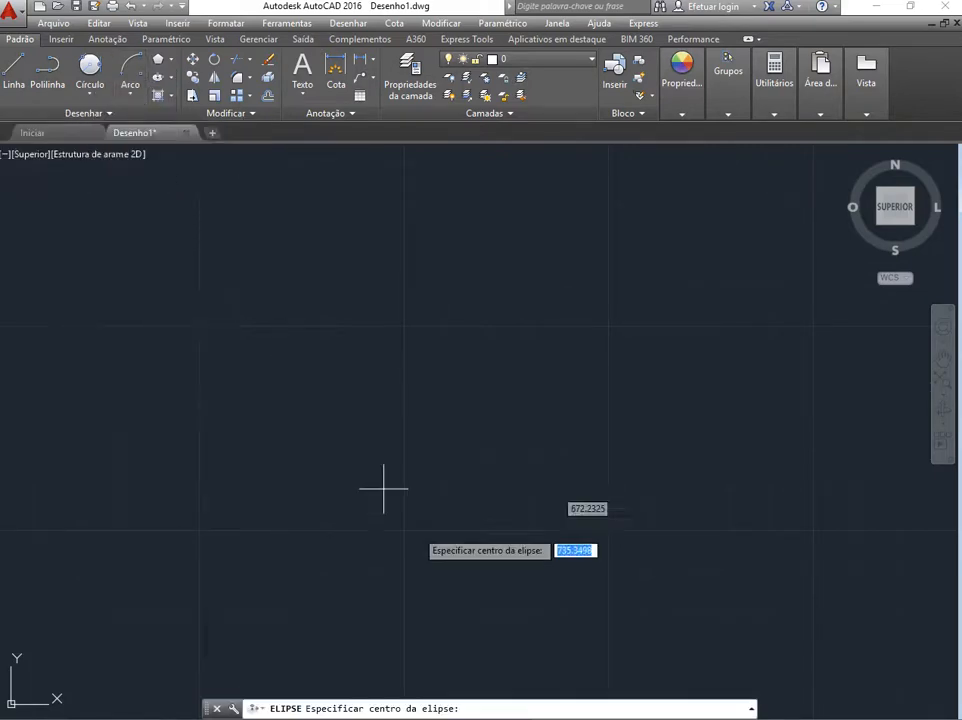
click(410, 434)
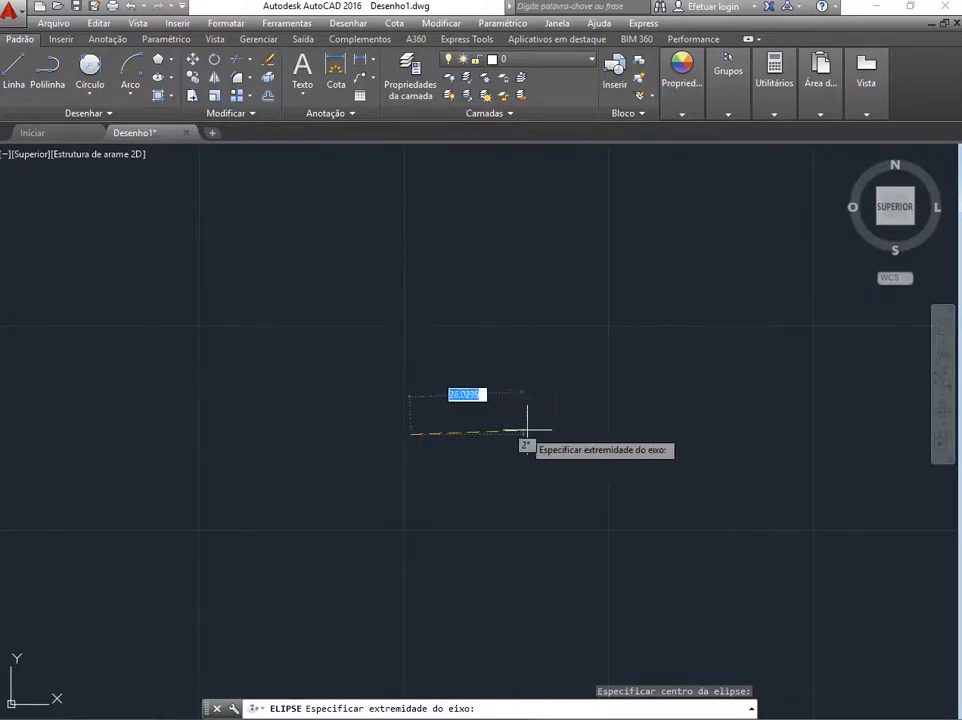
click(587, 433)
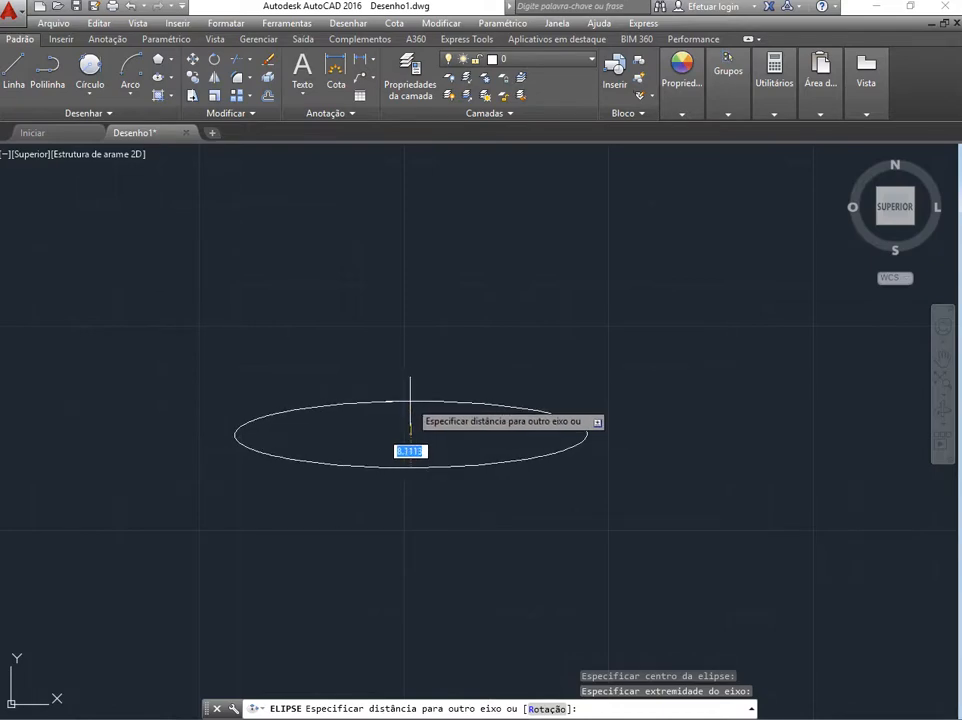
text(10)
key(Return)
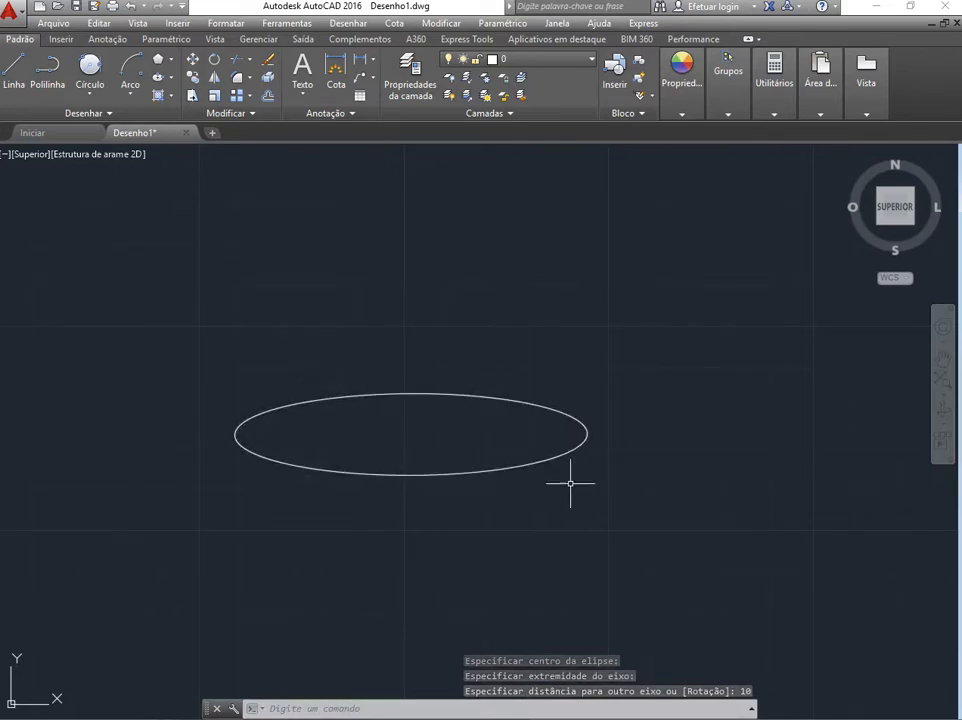
Draw a smaller horizontal Axis, End ellipse to the lower right of the first, with the other axis distance about 6.4.
middle_drag(580, 513, 408, 382)
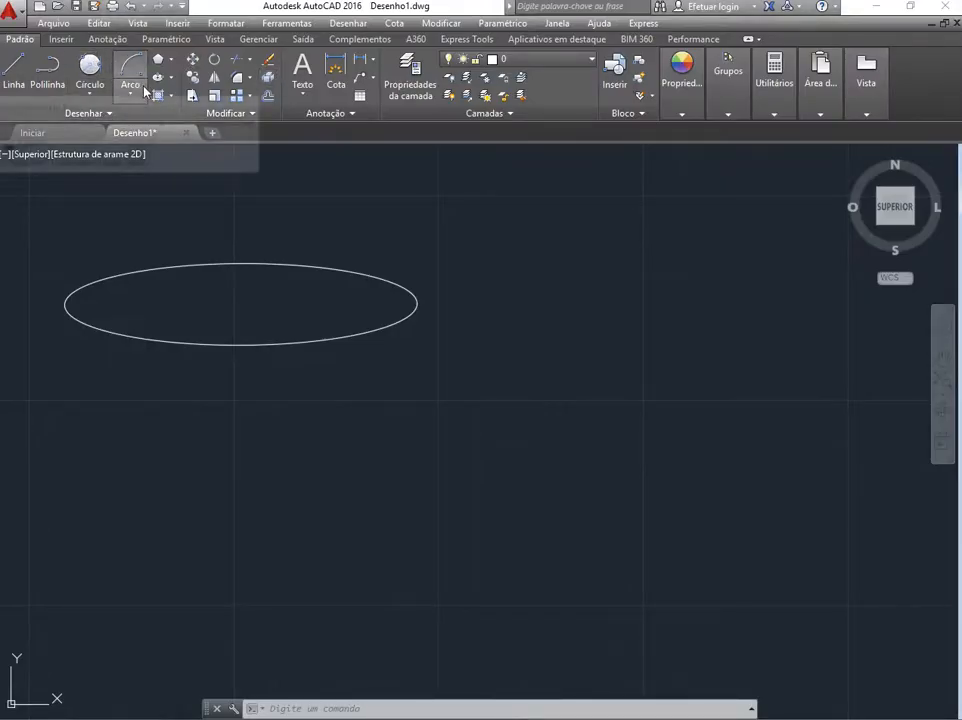
click(170, 77)
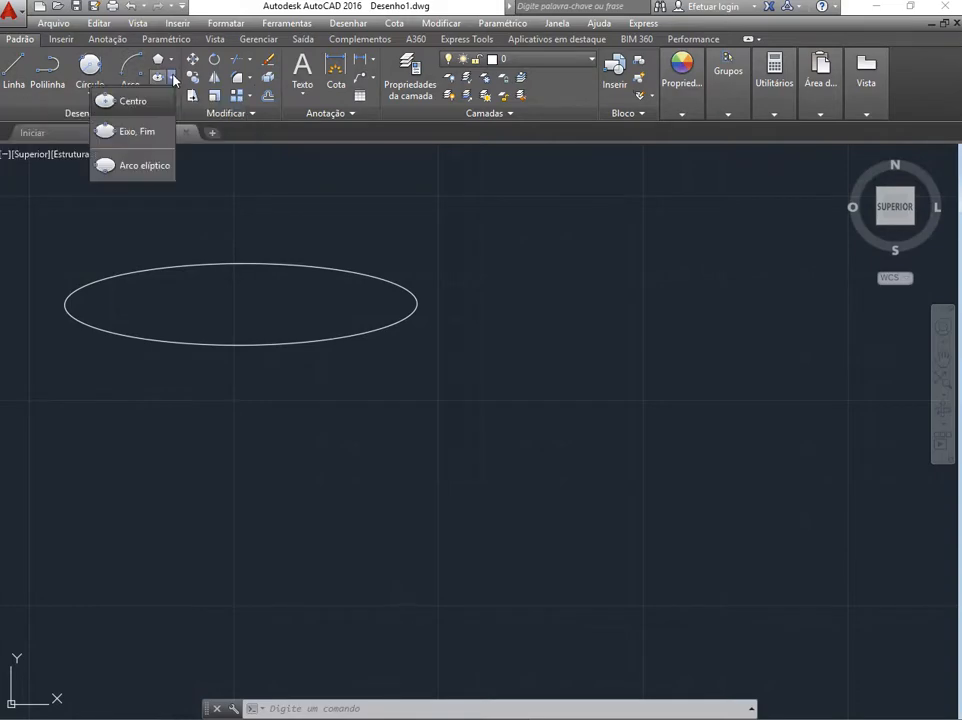
click(139, 134)
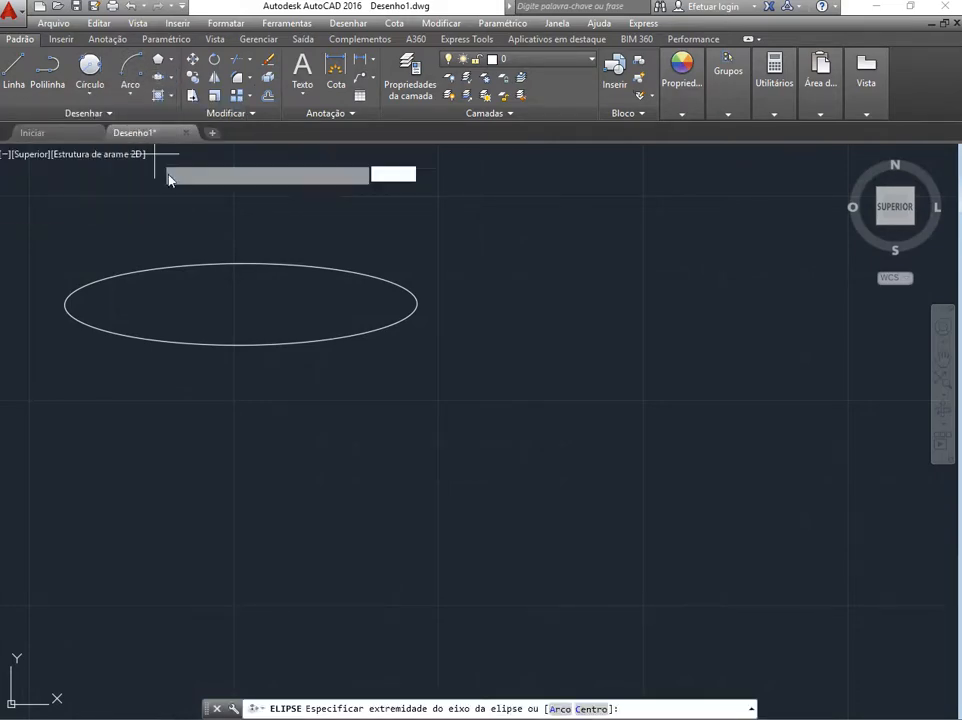
click(532, 504)
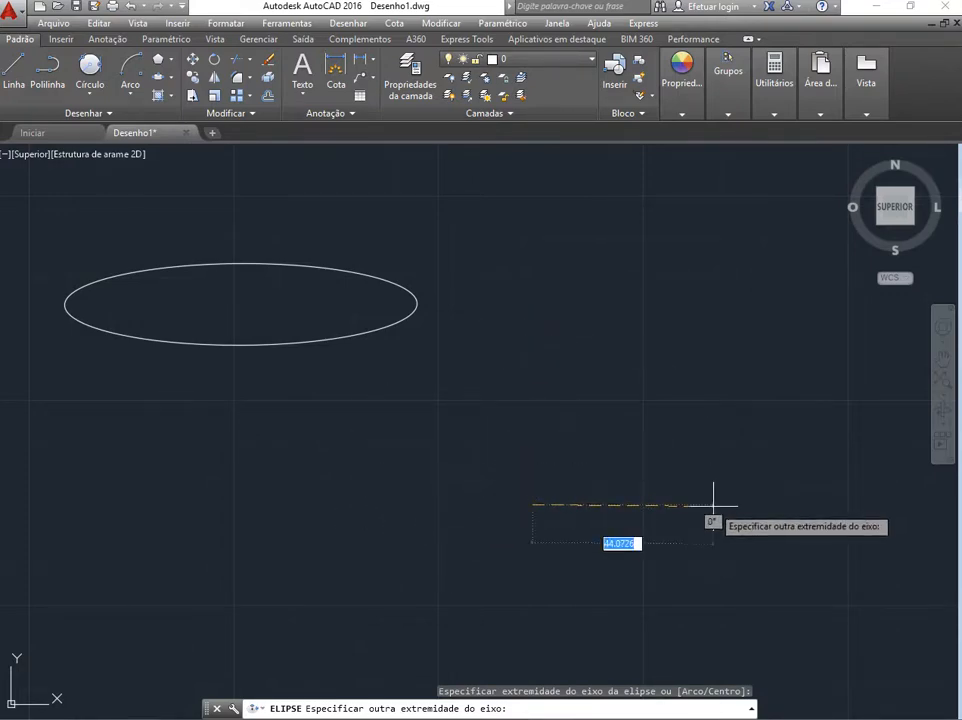
click(749, 505)
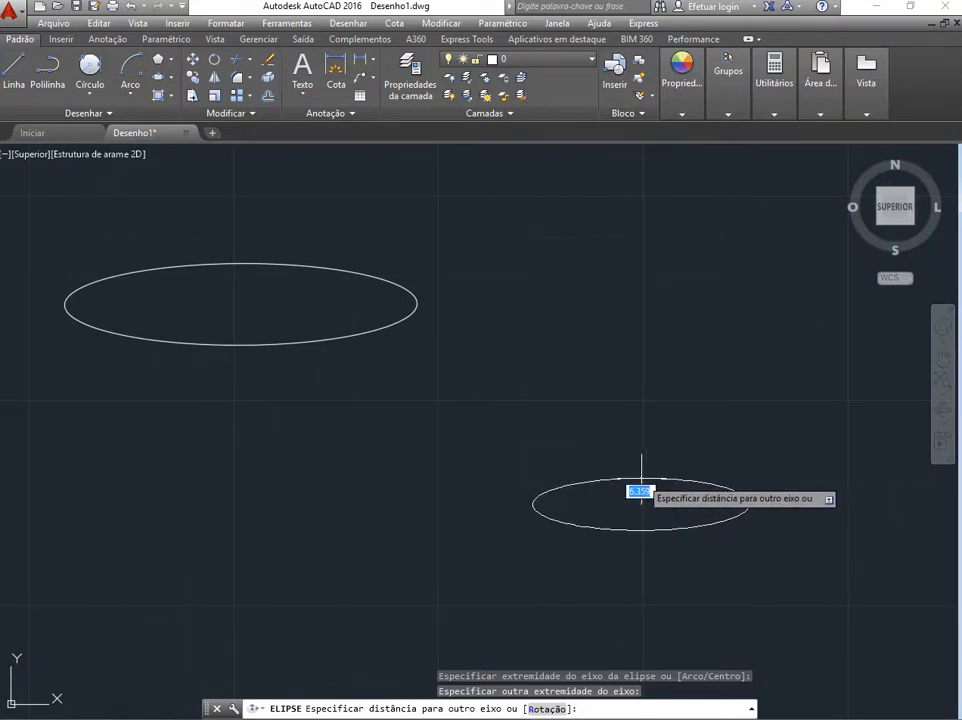
click(641, 491)
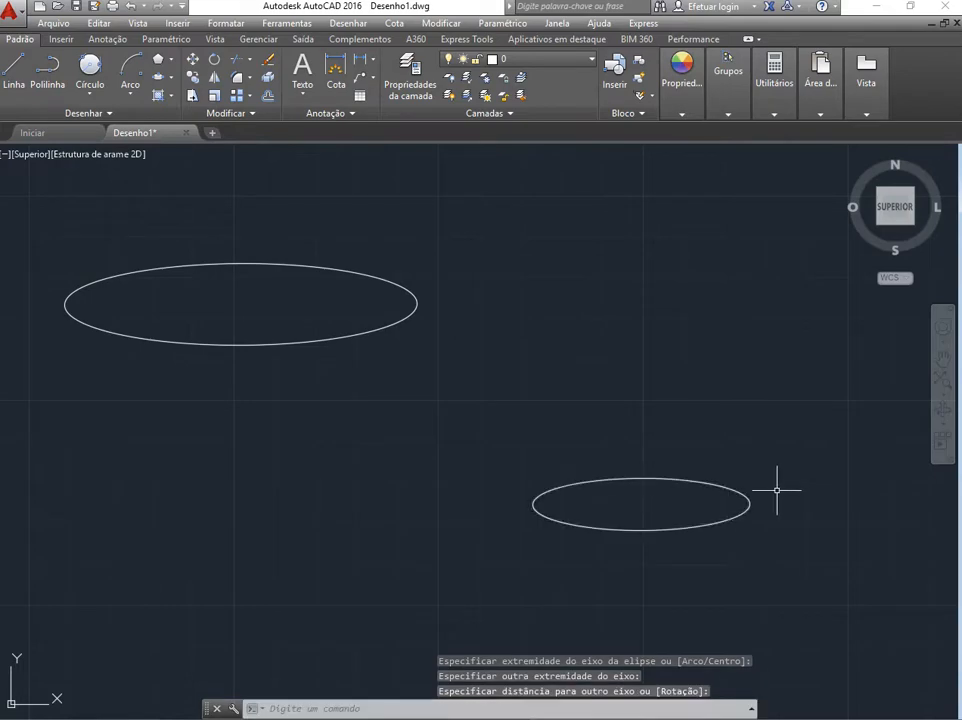
click(166, 76)
click(132, 168)
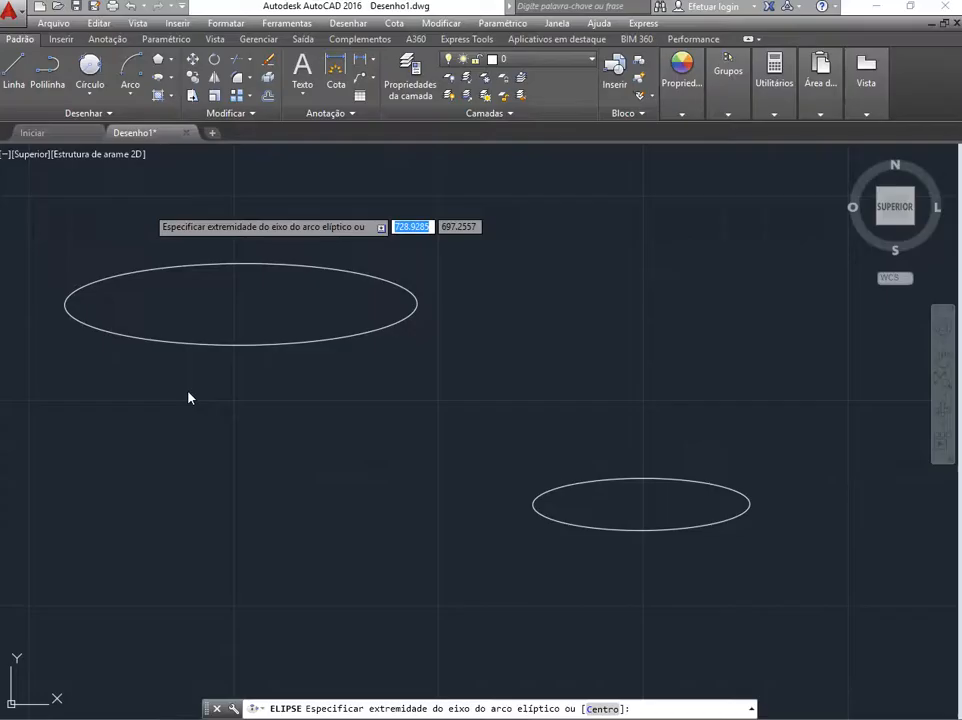
click(208, 500)
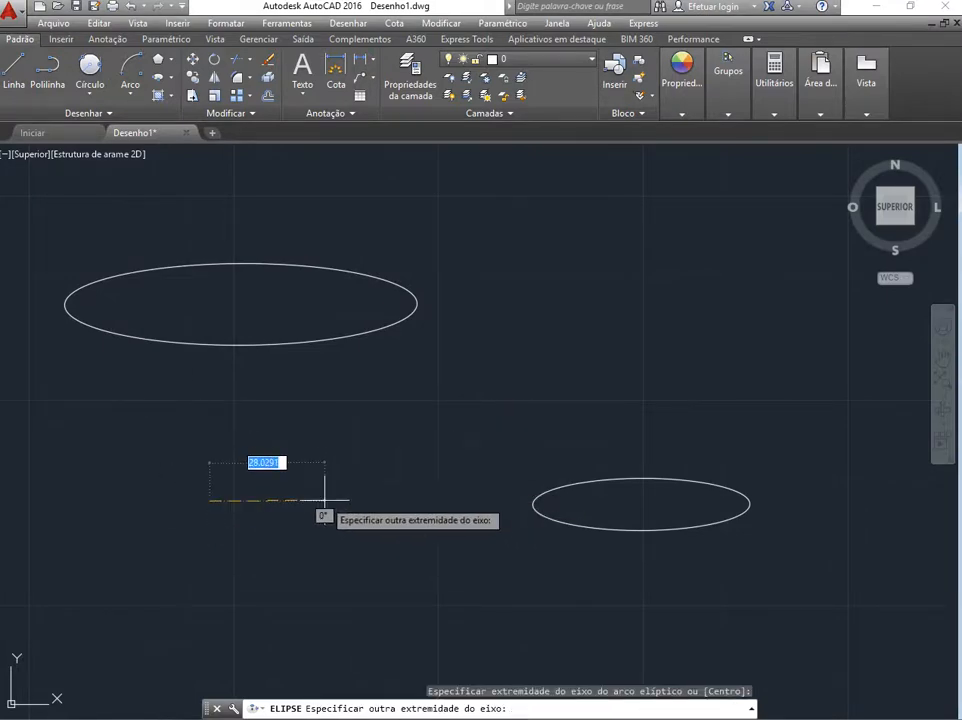
click(325, 502)
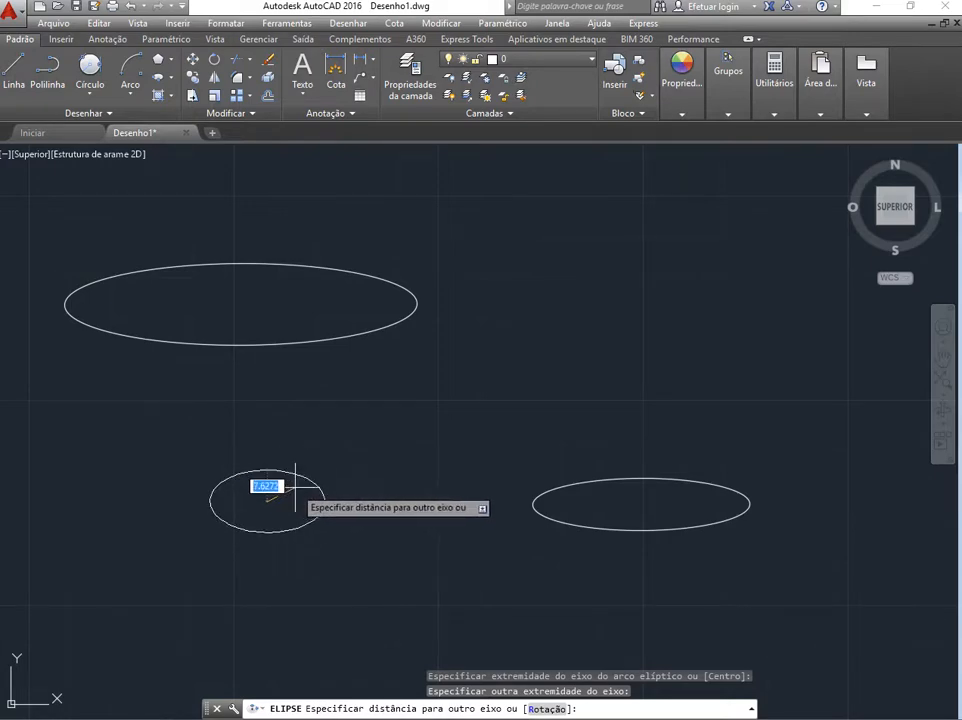
click(296, 484)
key(Escape)
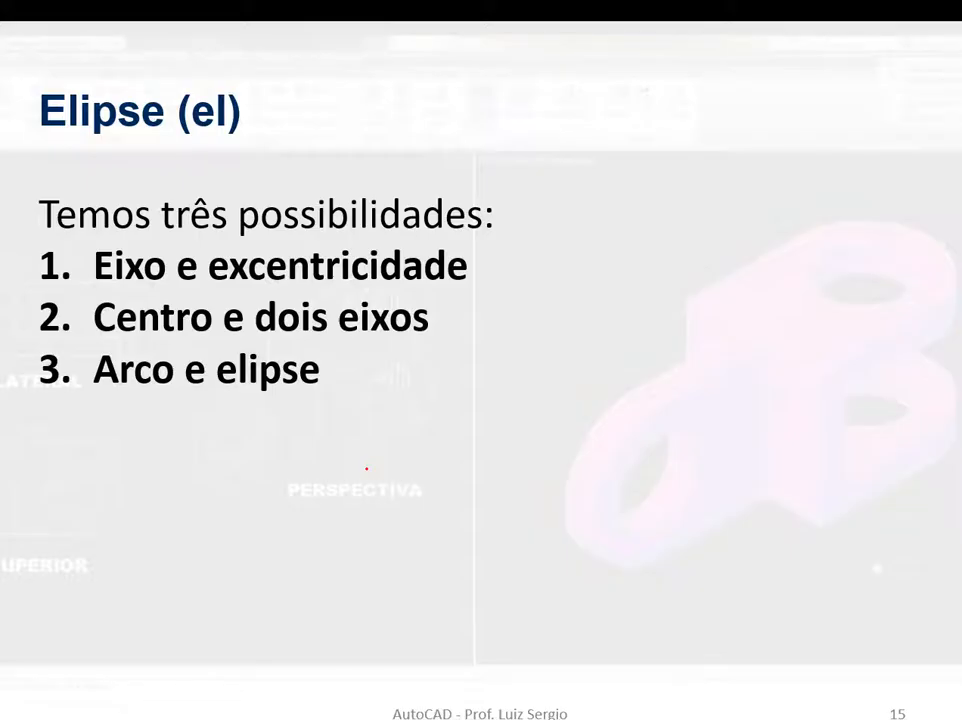
click(366, 467)
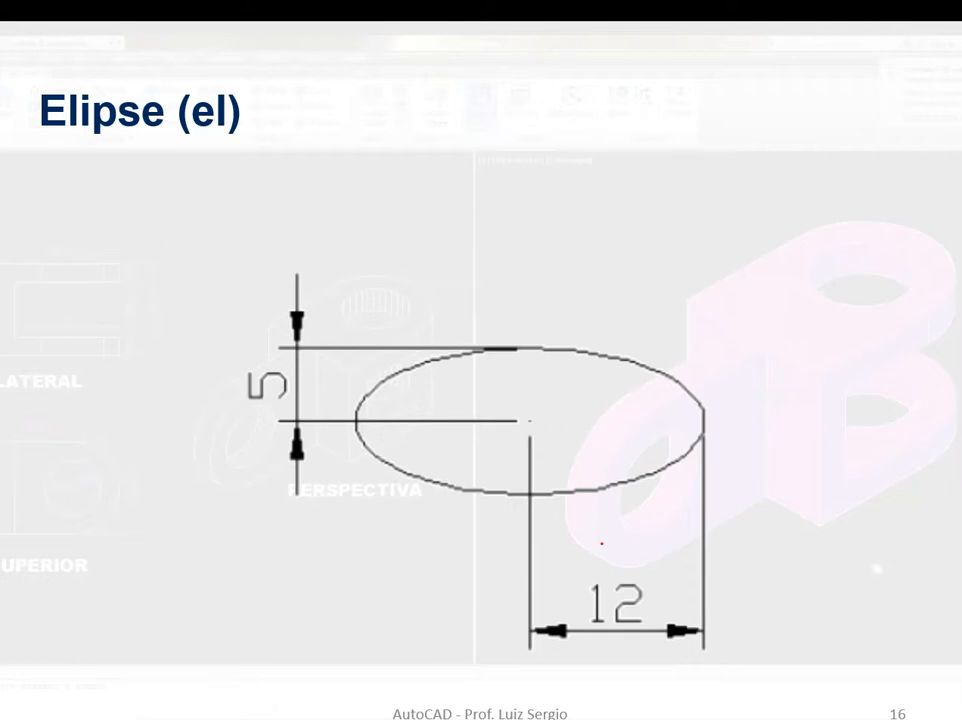
mouse_move(598, 572)
mouse_down()
mouse_move(576, 575)
mouse_move(576, 612)
mouse_move(640, 627)
mouse_move(630, 567)
mouse_move(598, 572)
mouse_up()
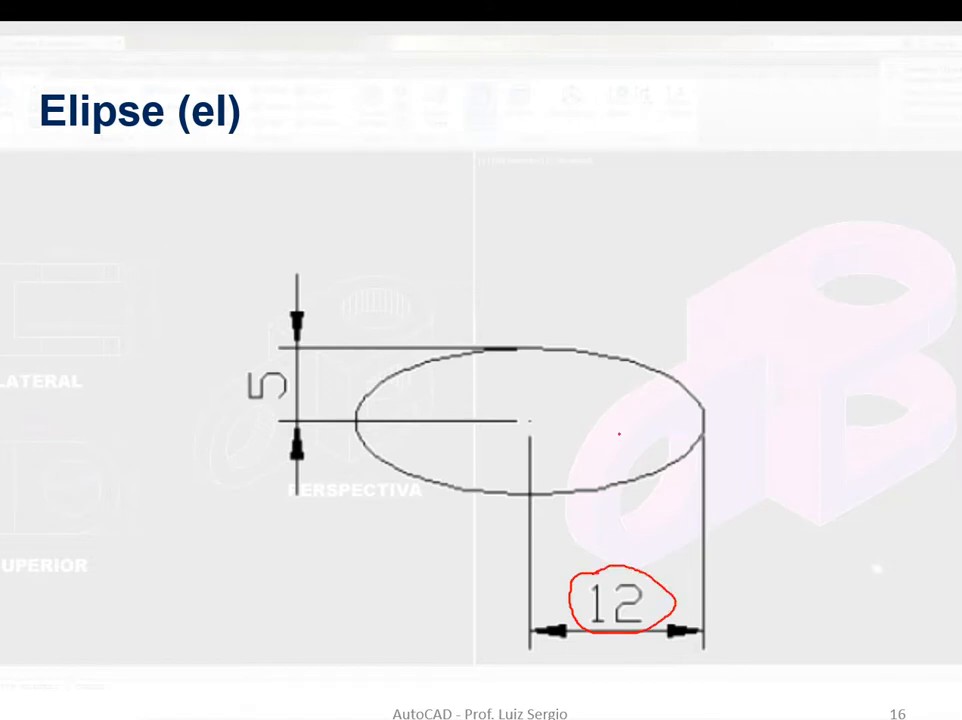
mouse_move(262, 352)
mouse_down()
mouse_move(250, 357)
mouse_move(240, 393)
mouse_move(300, 378)
mouse_move(257, 355)
mouse_up()
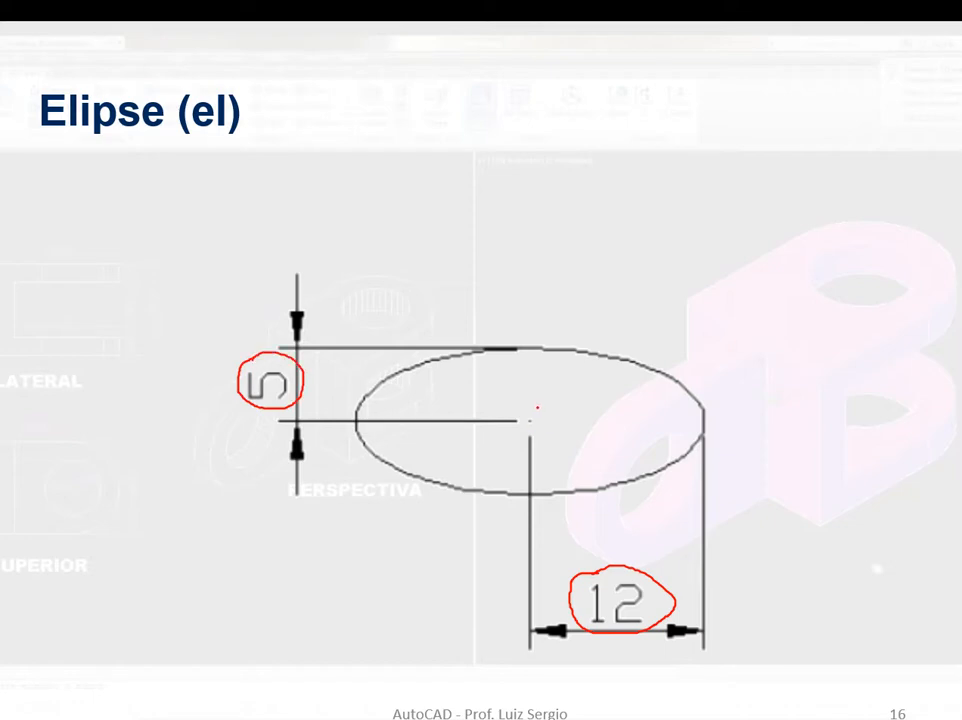
drag(529, 351, 529, 404)
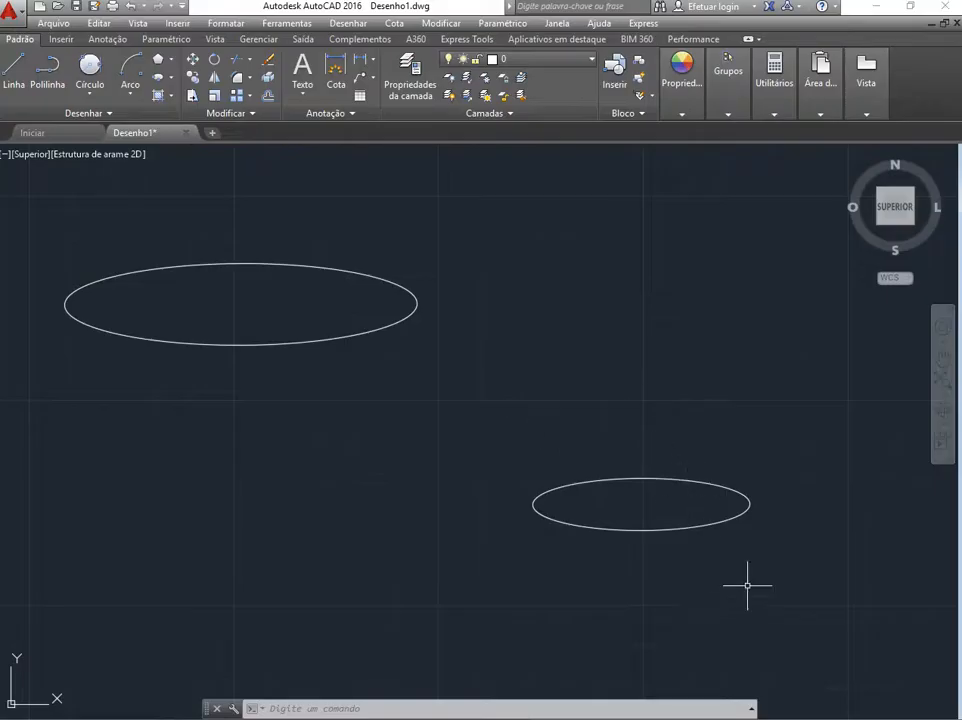
Delete both ellipses from the drawing.
click(792, 595)
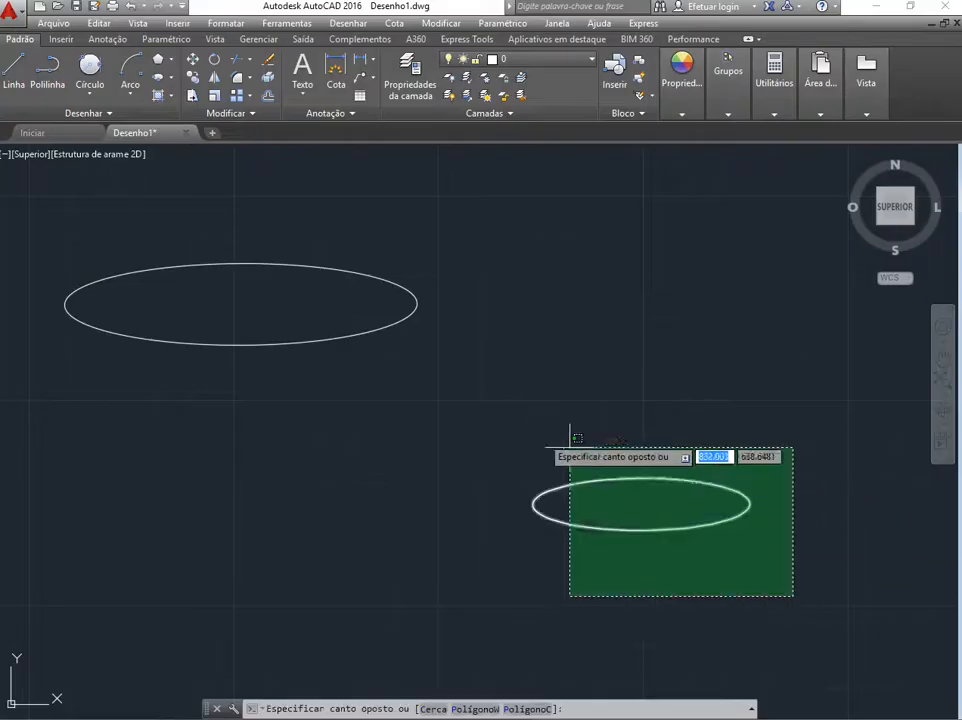
click(122, 231)
key(Delete)
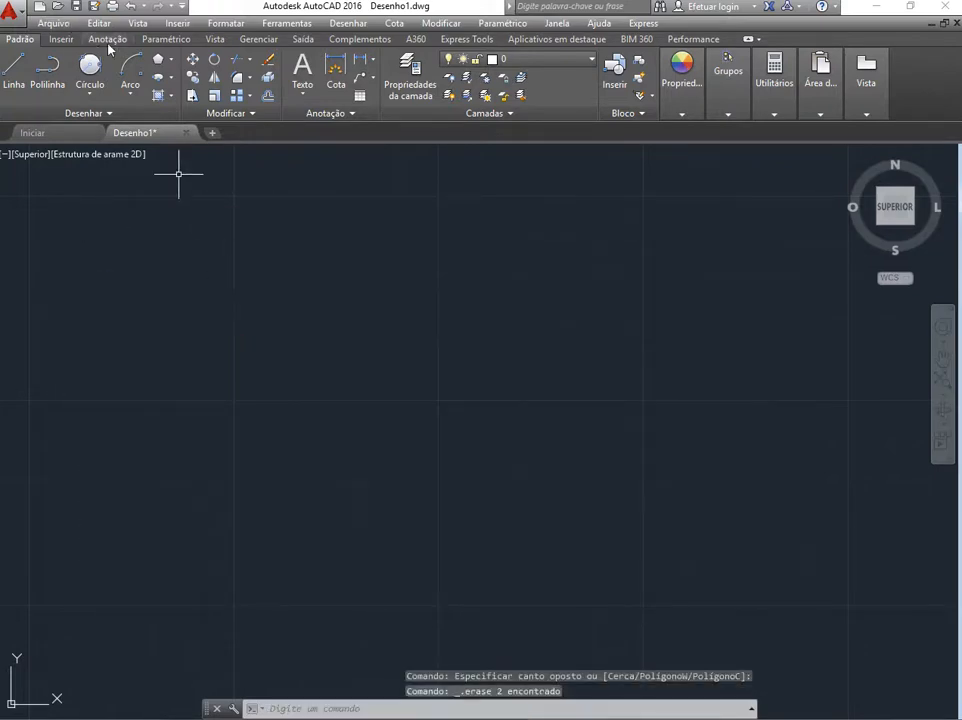
Draw a horizontal ellipse by its centre, with the axis endpoint at 12 and a distance of 5 to the other axis.
click(171, 77)
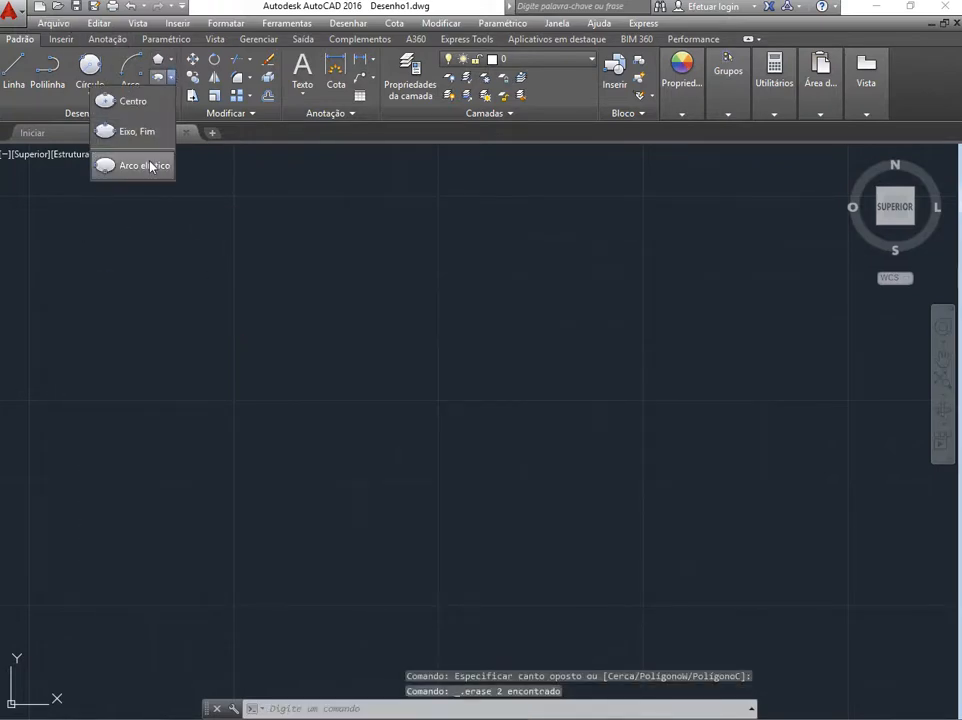
click(122, 103)
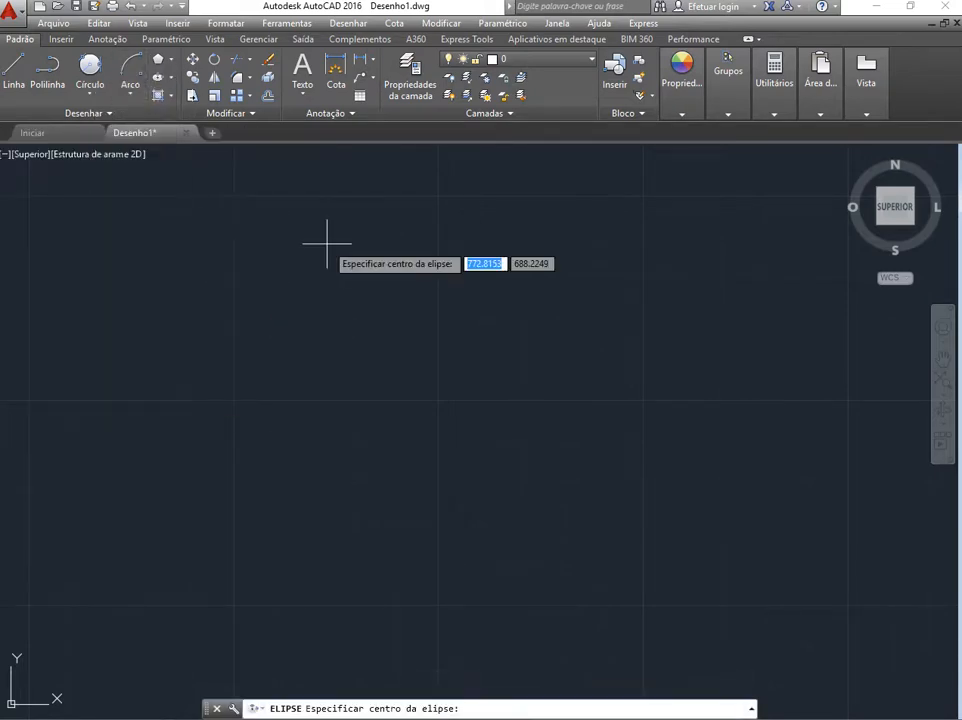
click(418, 417)
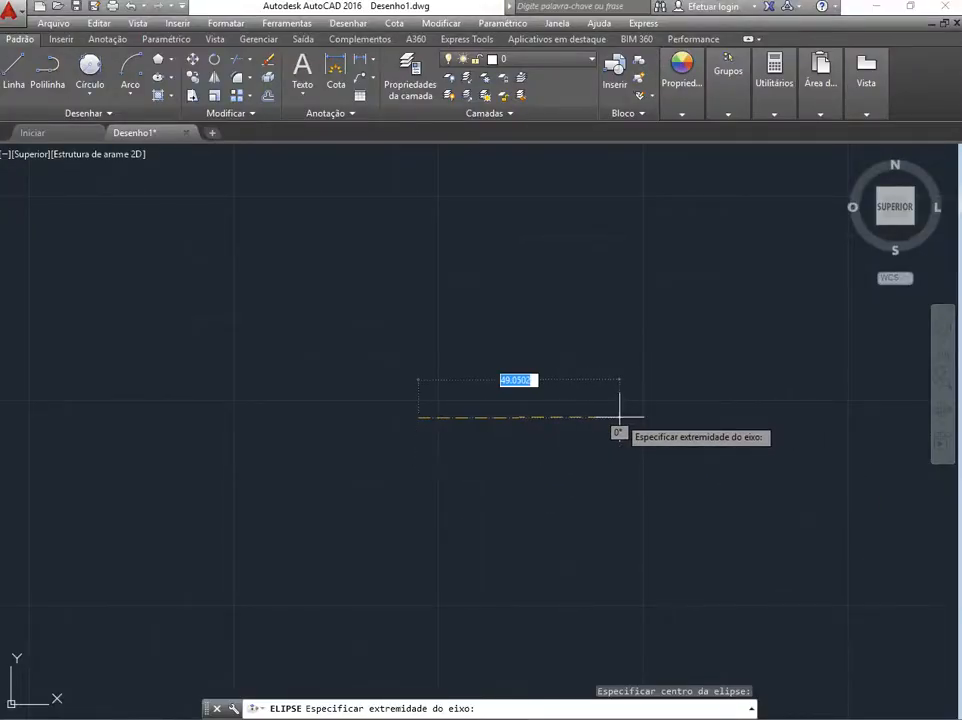
text(12)
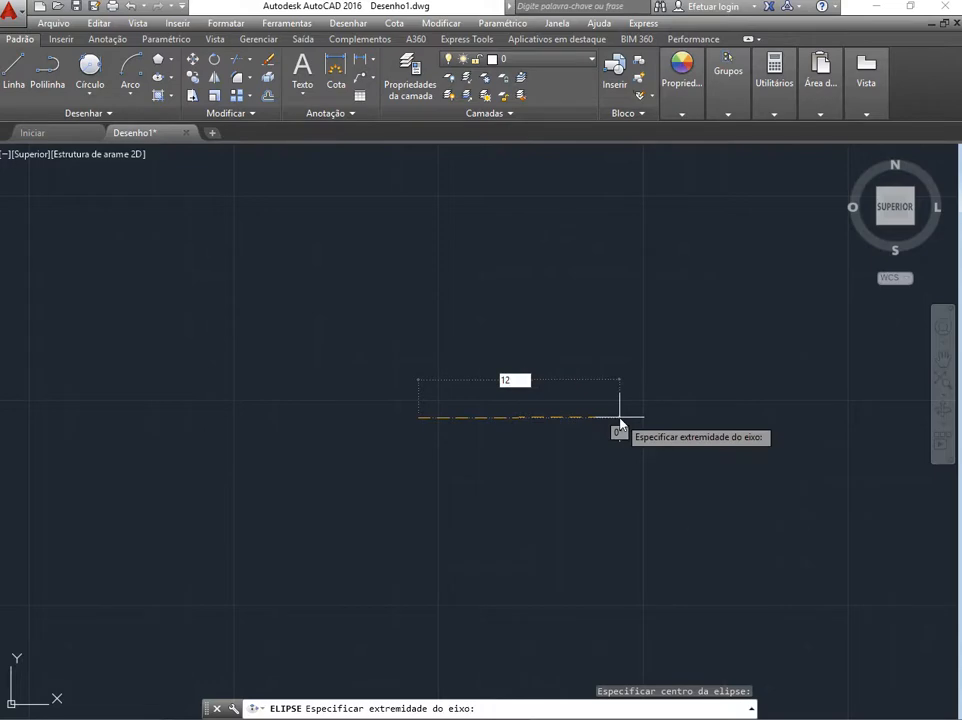
key(Return)
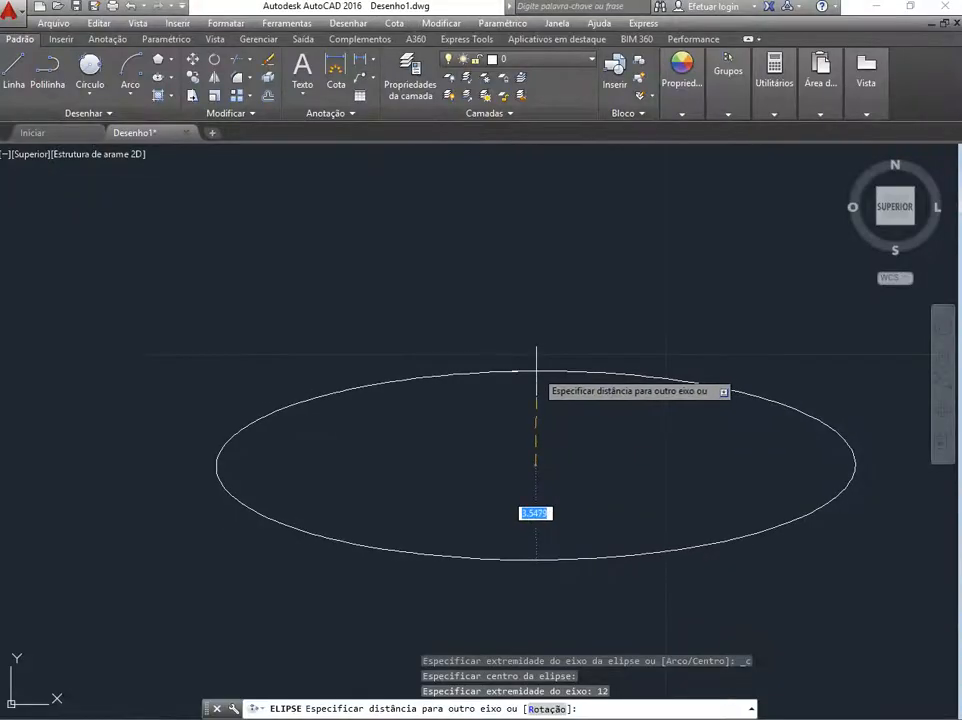
text(5)
key(Return)
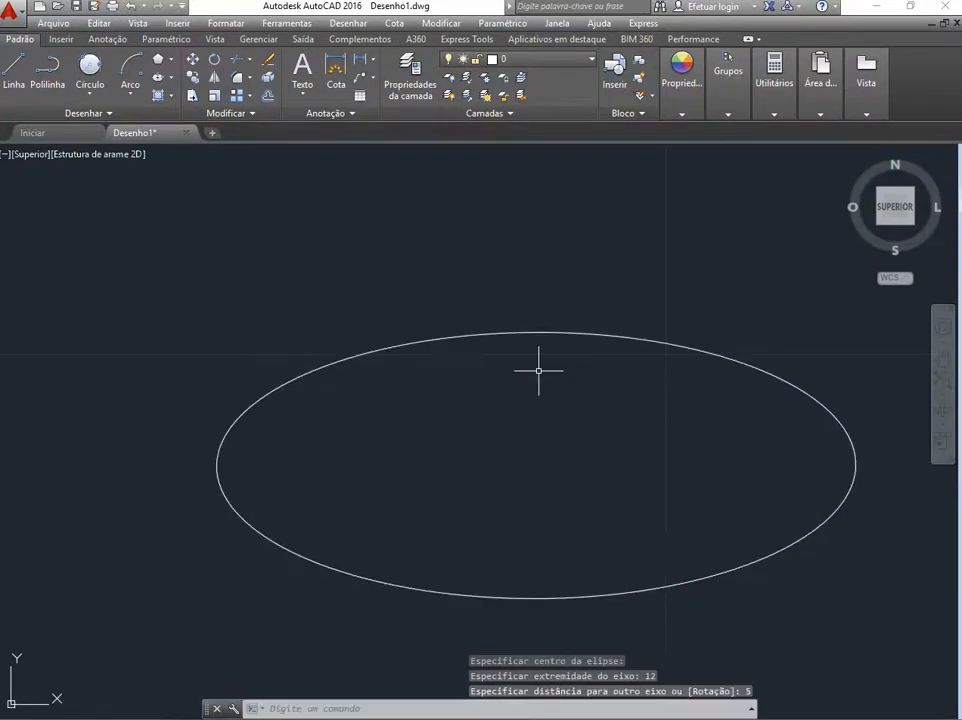
middle_drag(563, 419, 490, 402)
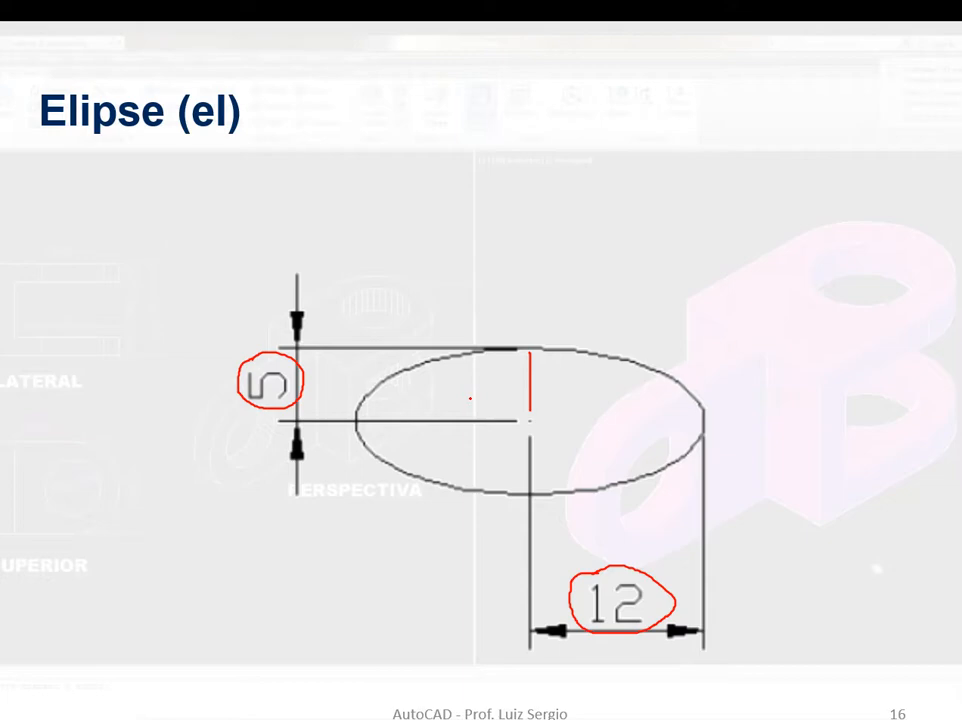
key(Right)
key(Right)
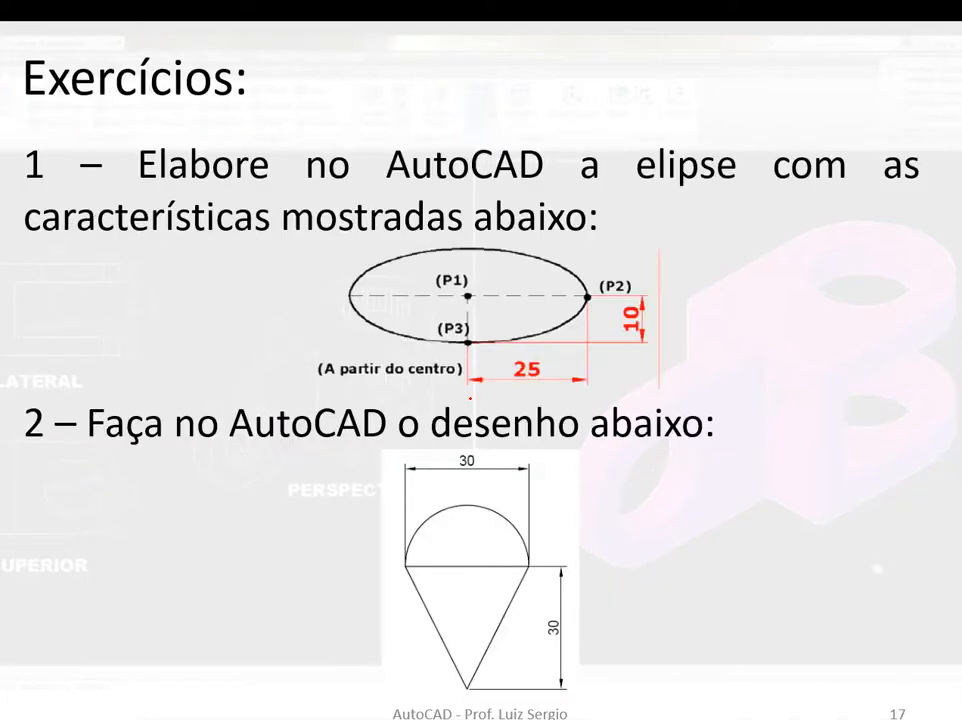
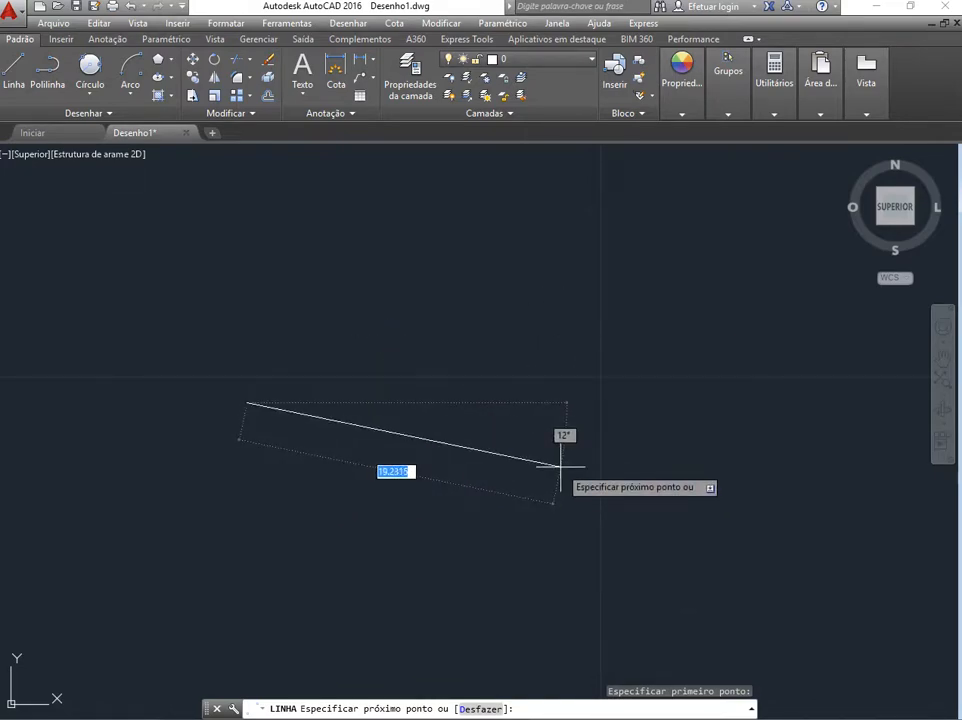
Turn on Ortho mode and draw the cone's horizontal top line 30 long.
key(F8)
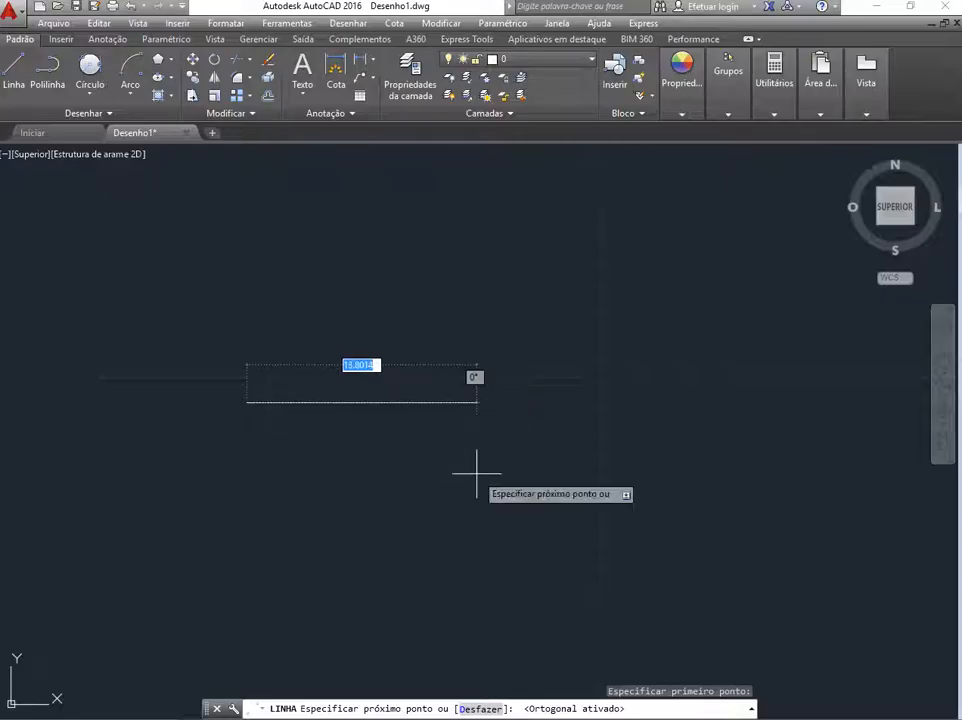
text(30)
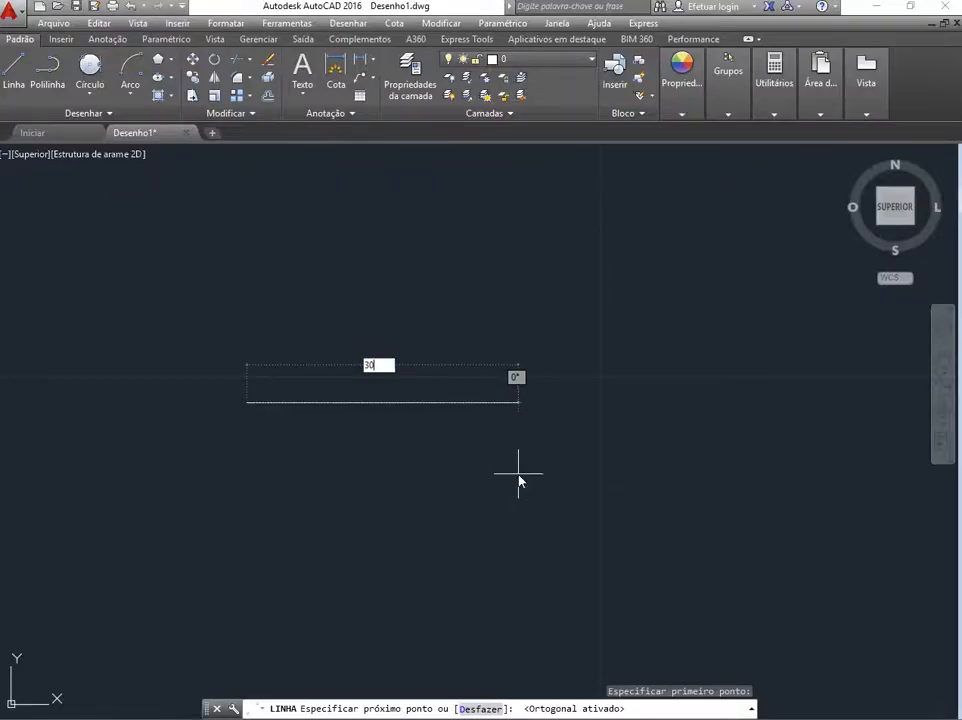
key(Return)
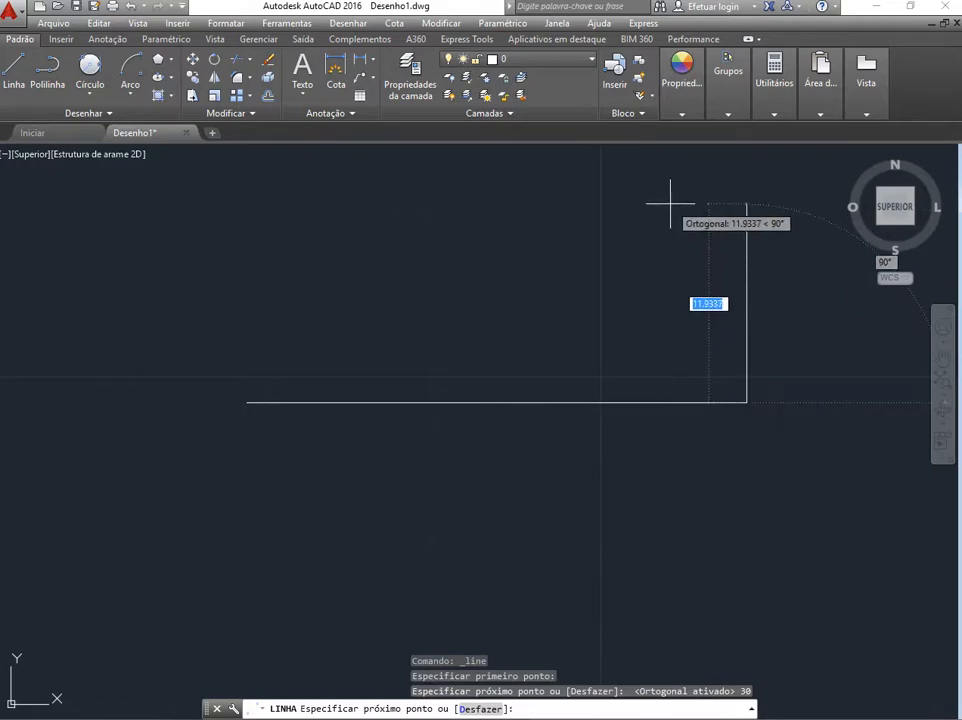
key(Escape)
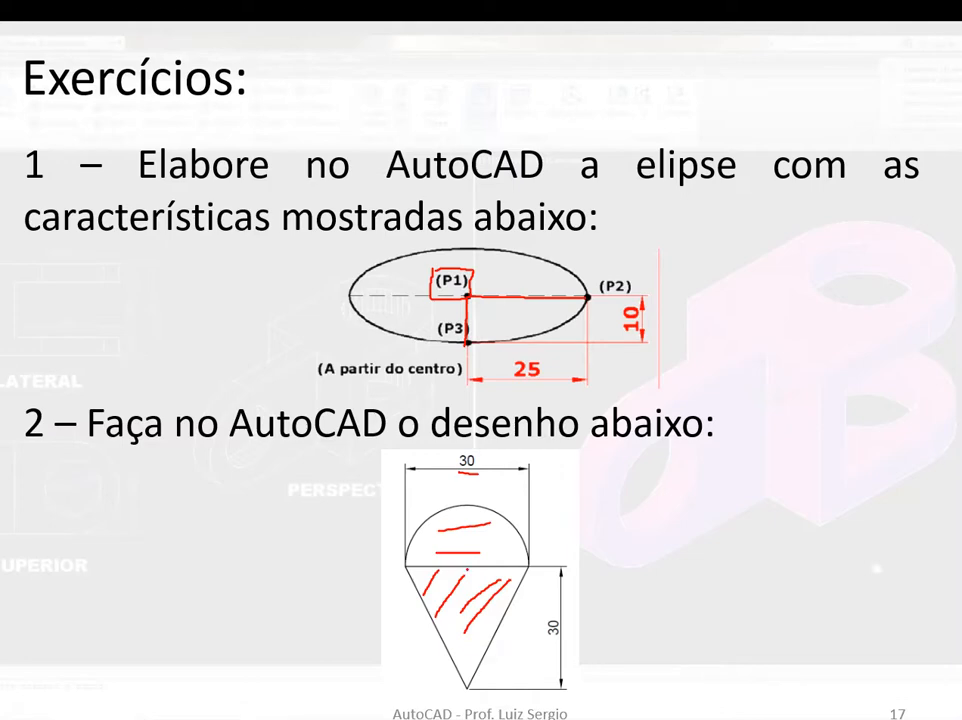
drag(467, 570, 467, 624)
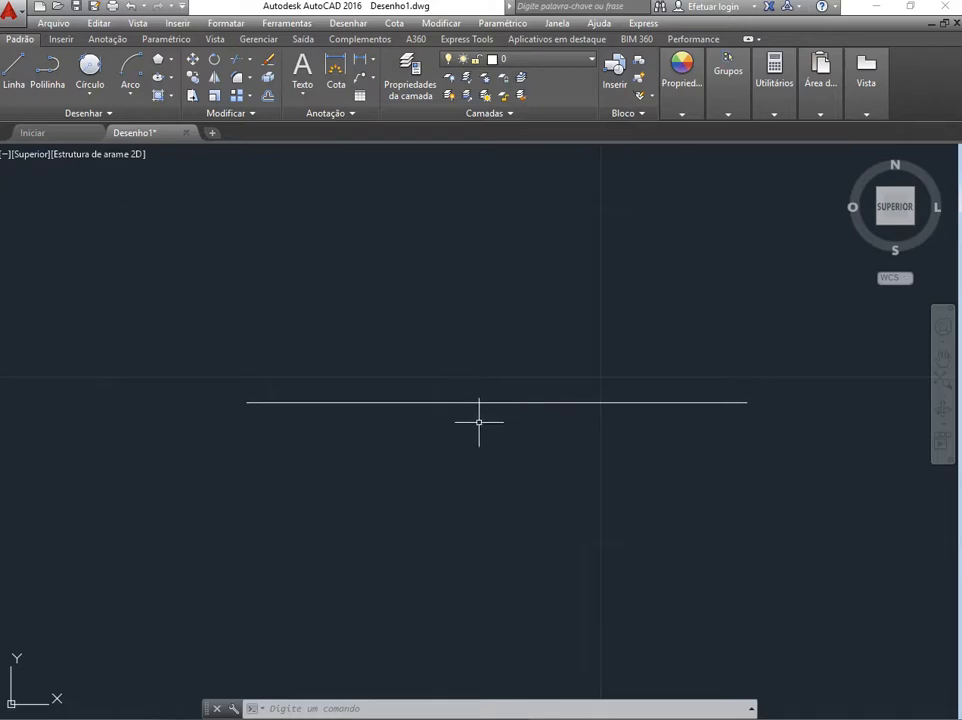
Draw a vertical line 30 long straight down from the midpoint of the horizontal line.
click(13, 68)
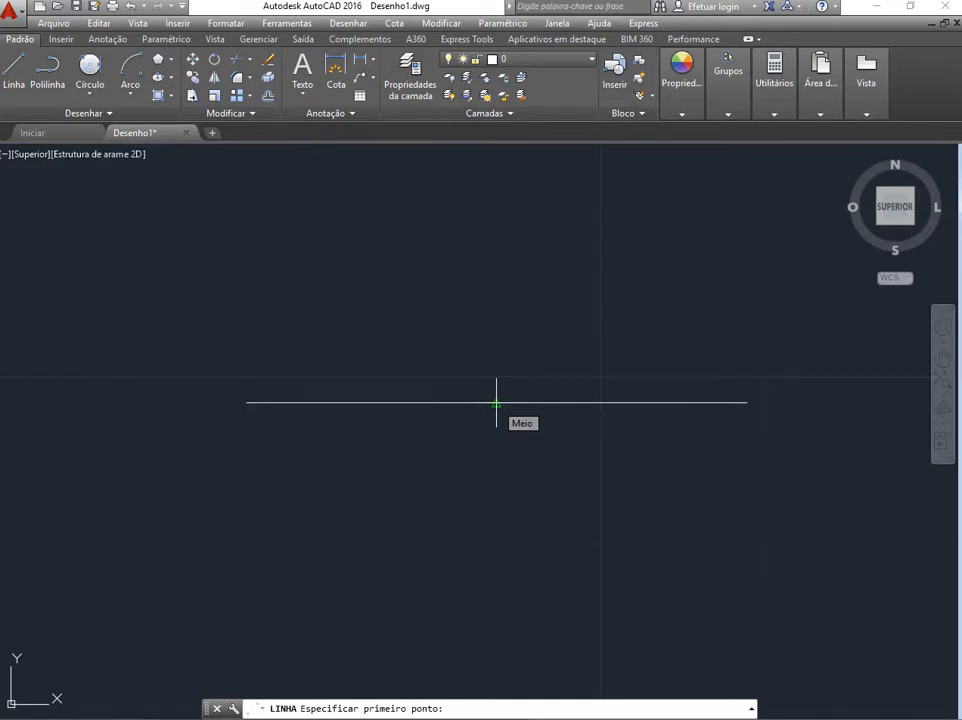
click(496, 403)
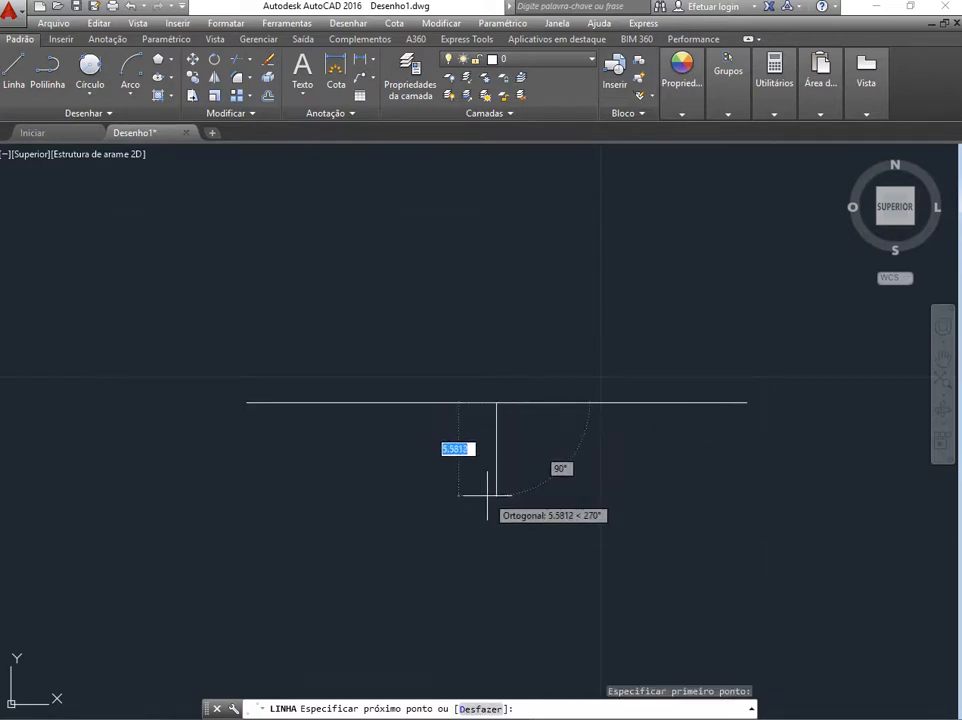
text(30)
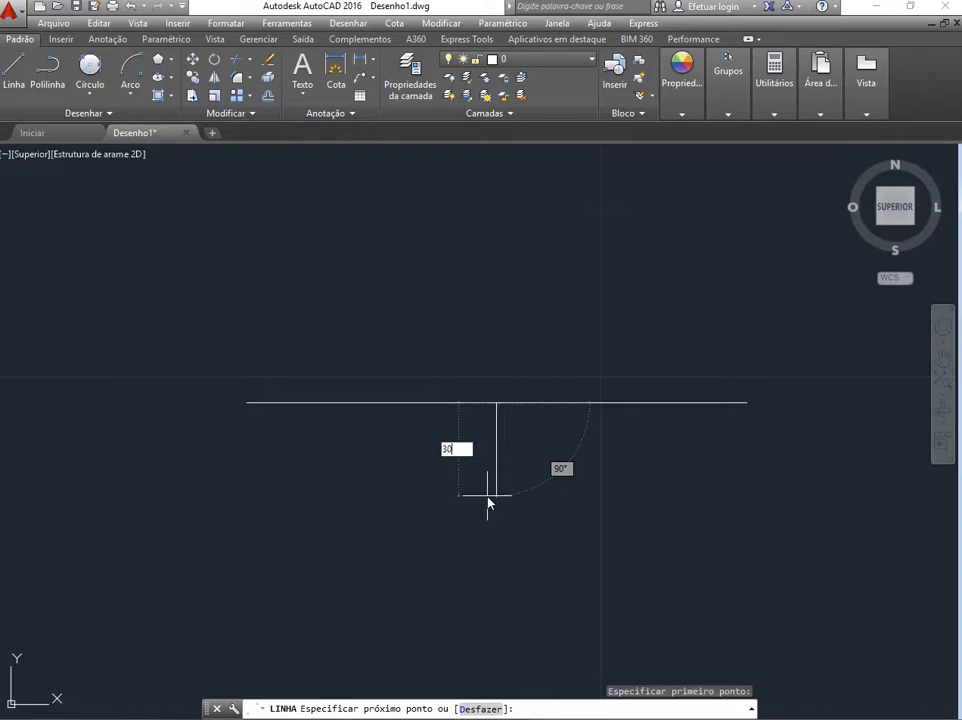
key(Return)
scroll(380, 401, down, 2)
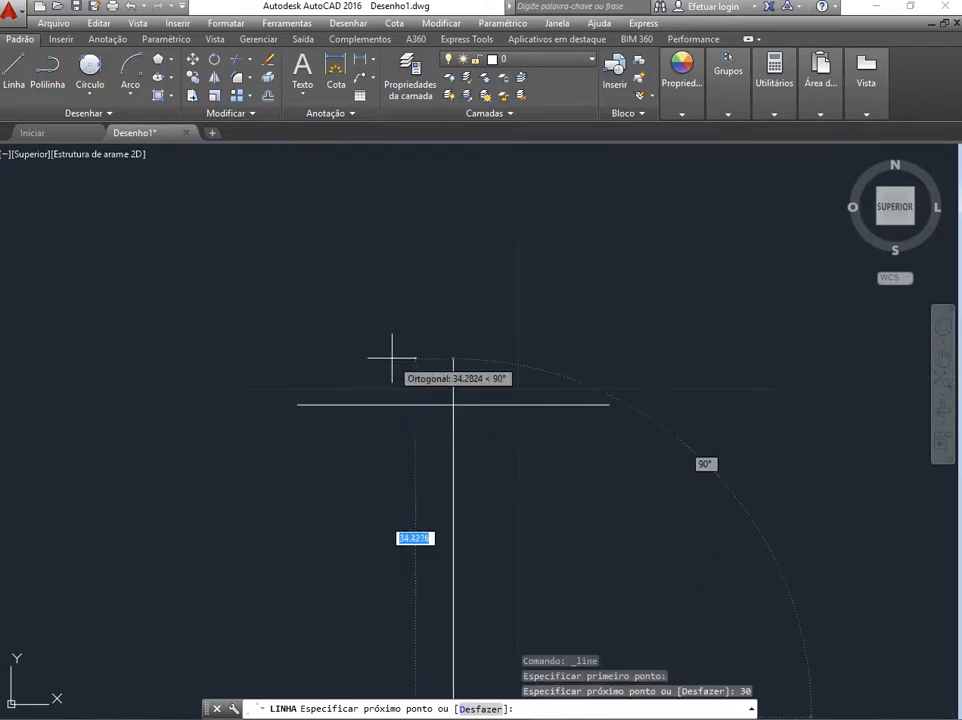
scroll(451, 339, down, 3)
scroll(458, 459, up, 2)
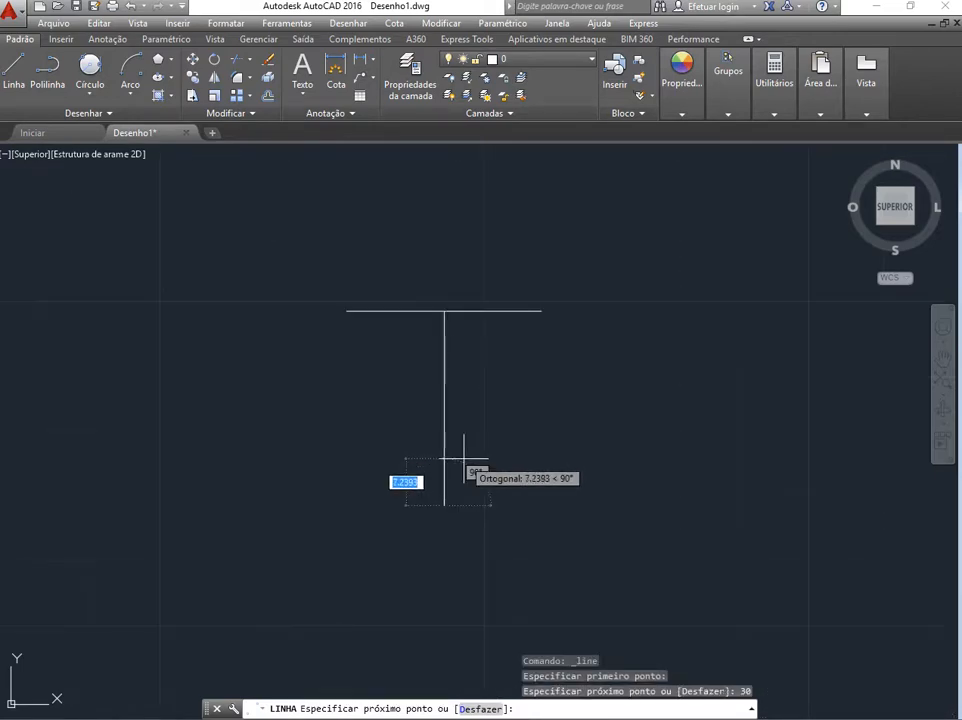
key(Escape)
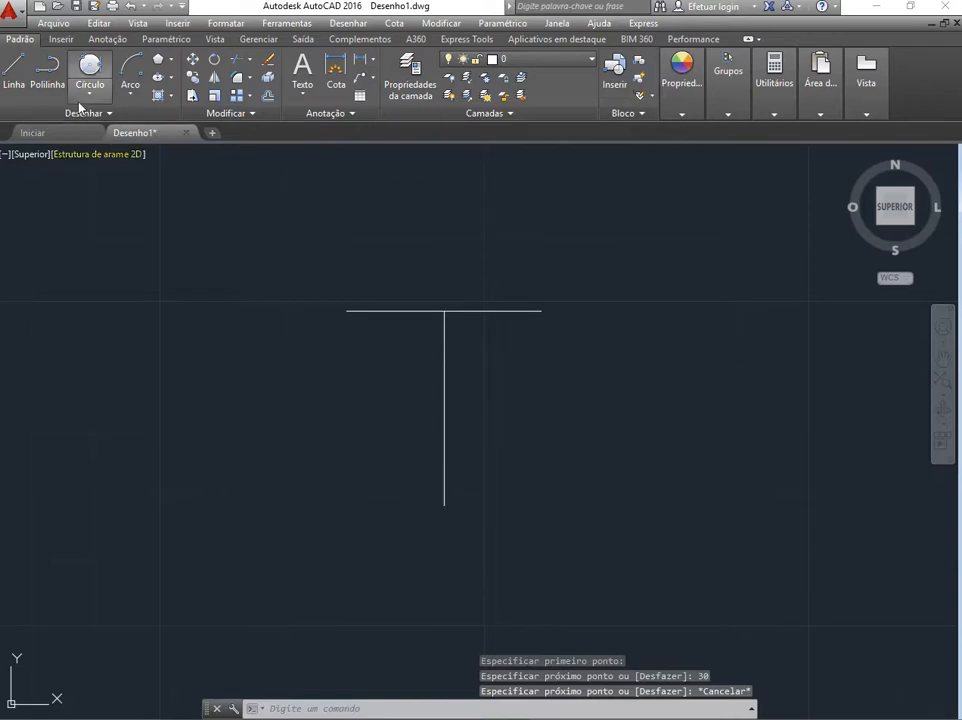
Draw sloping lines joining both ends of the horizontal line to the vertical line's lower end, and delete the vertical line.
click(16, 70)
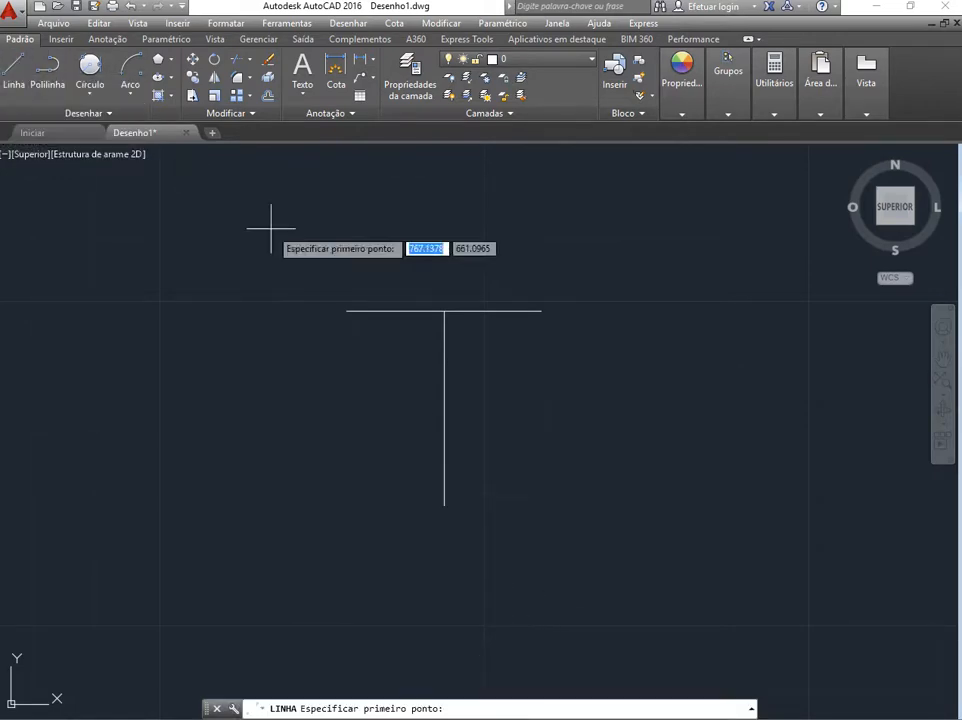
click(346, 311)
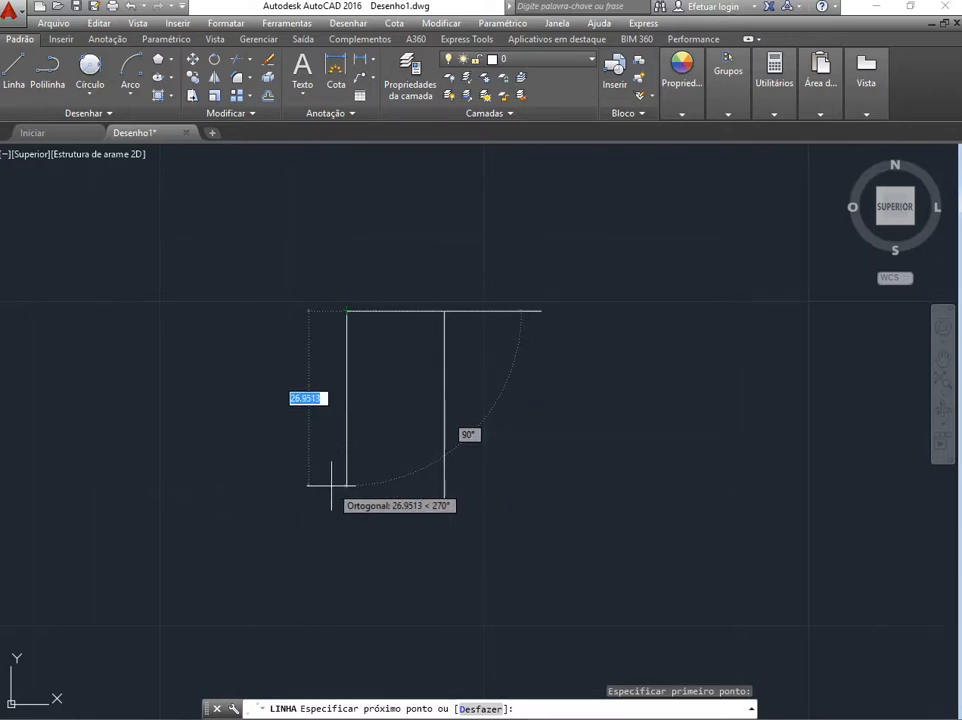
click(444, 505)
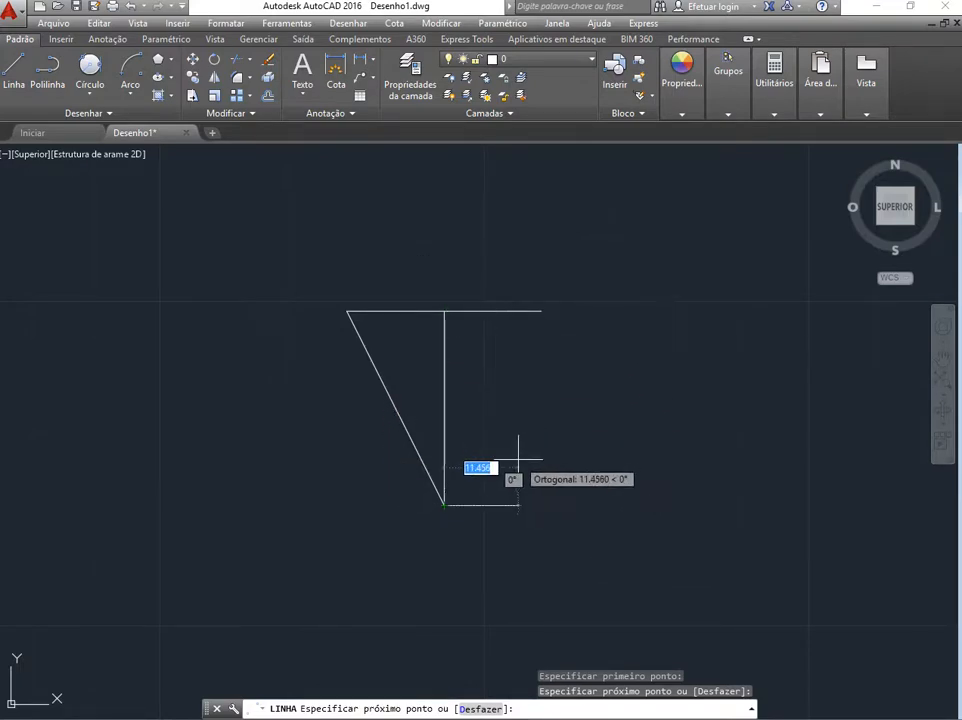
click(540, 311)
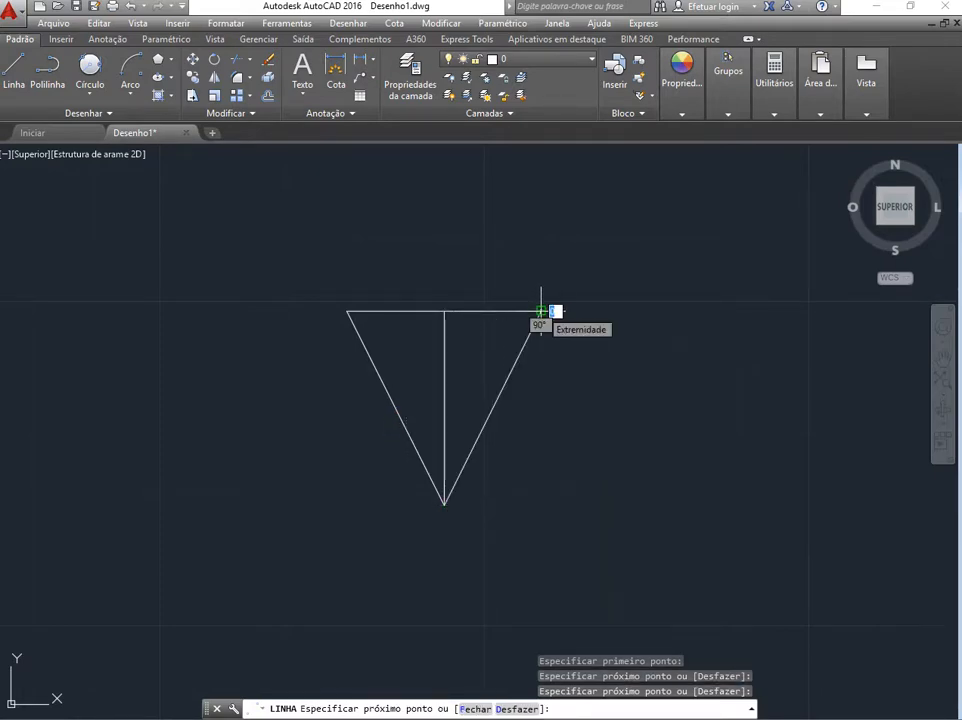
key(Escape)
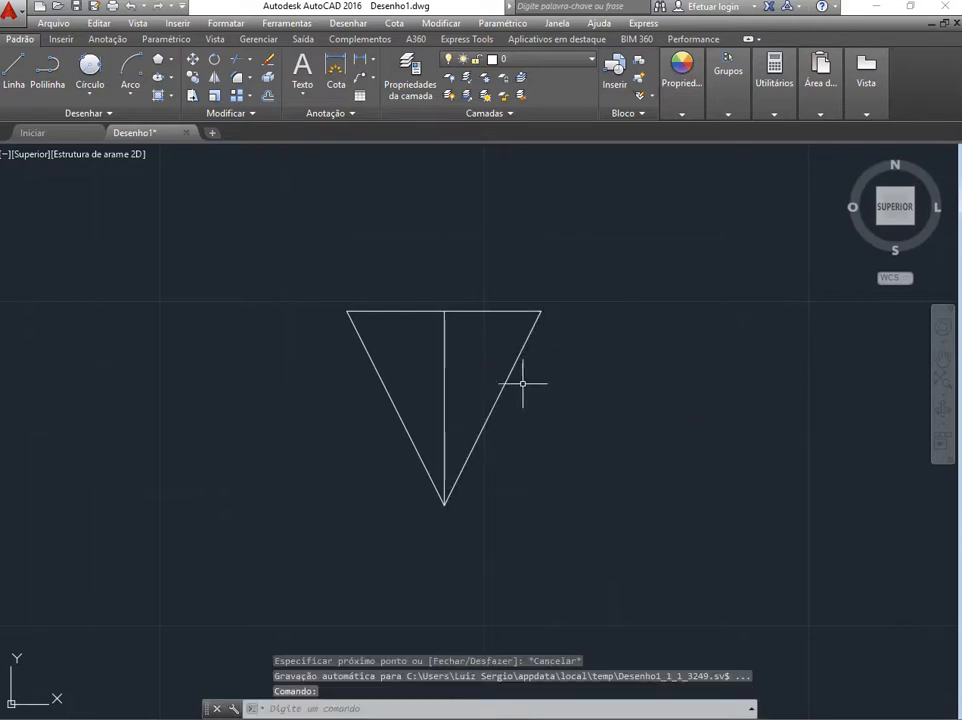
click(442, 364)
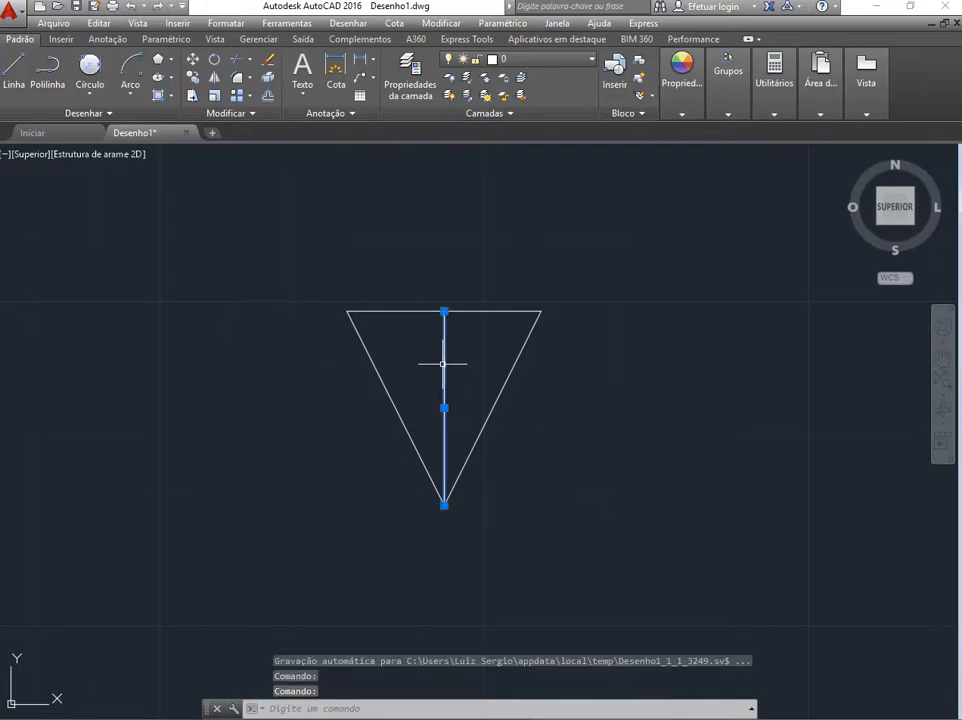
key(Delete)
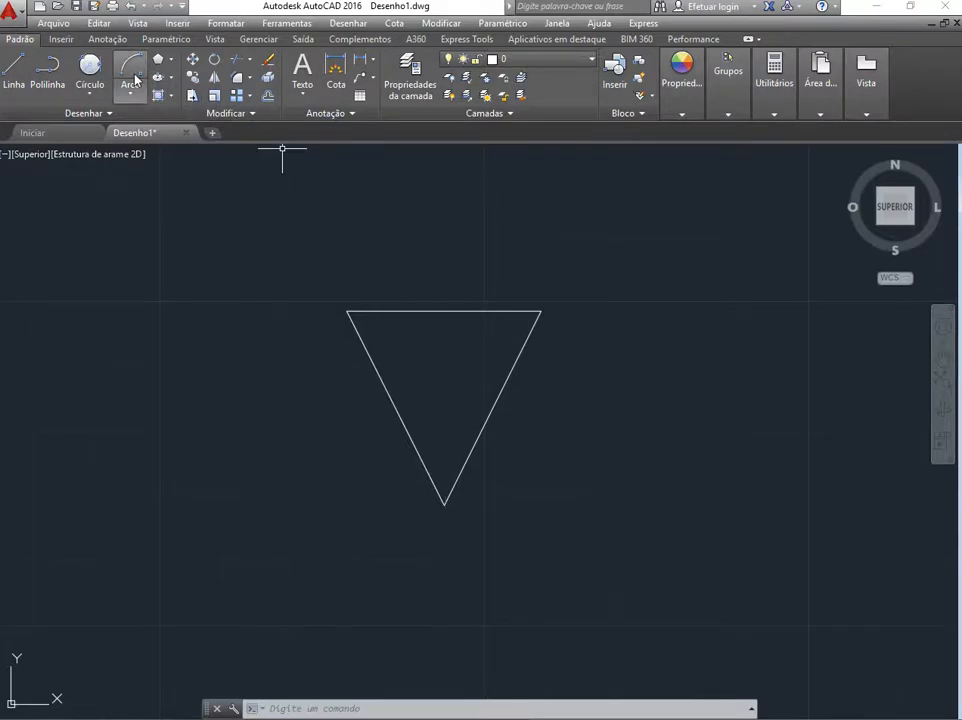
Draw a semicircle over the triangle with a Start, Center, End arc, from the top line's right end, centred on its midpoint, to its left end.
click(133, 90)
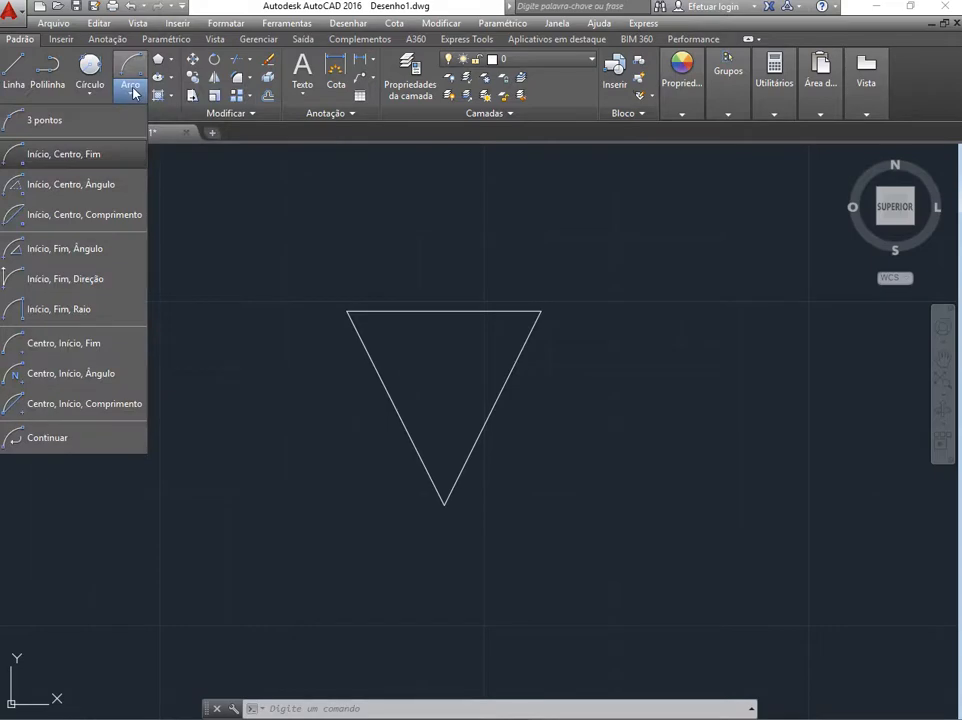
click(81, 157)
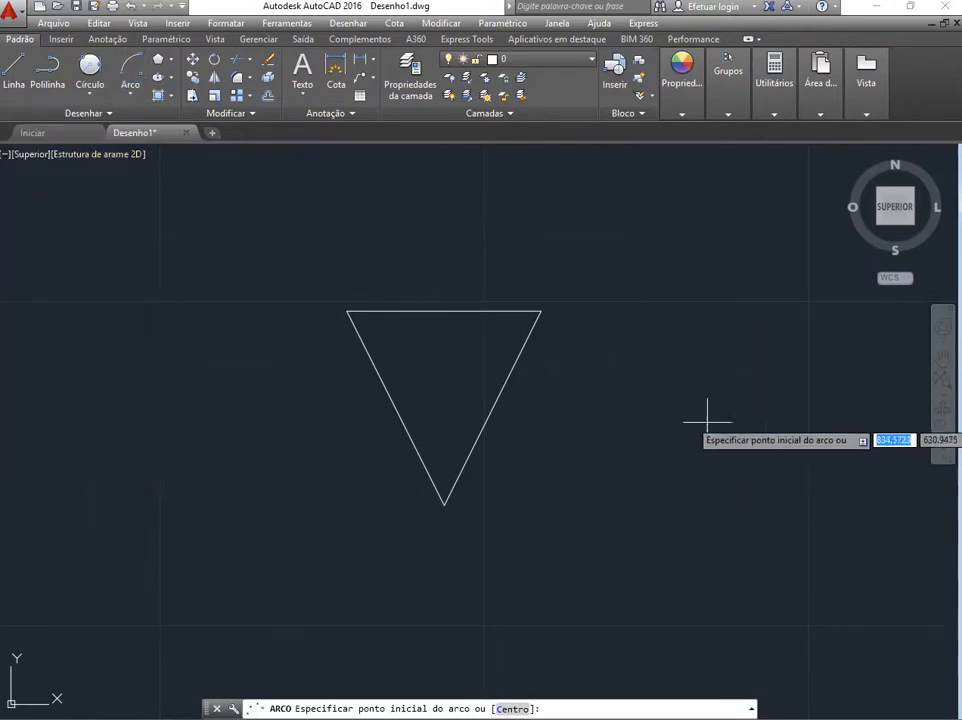
middle_drag(463, 381, 462, 477)
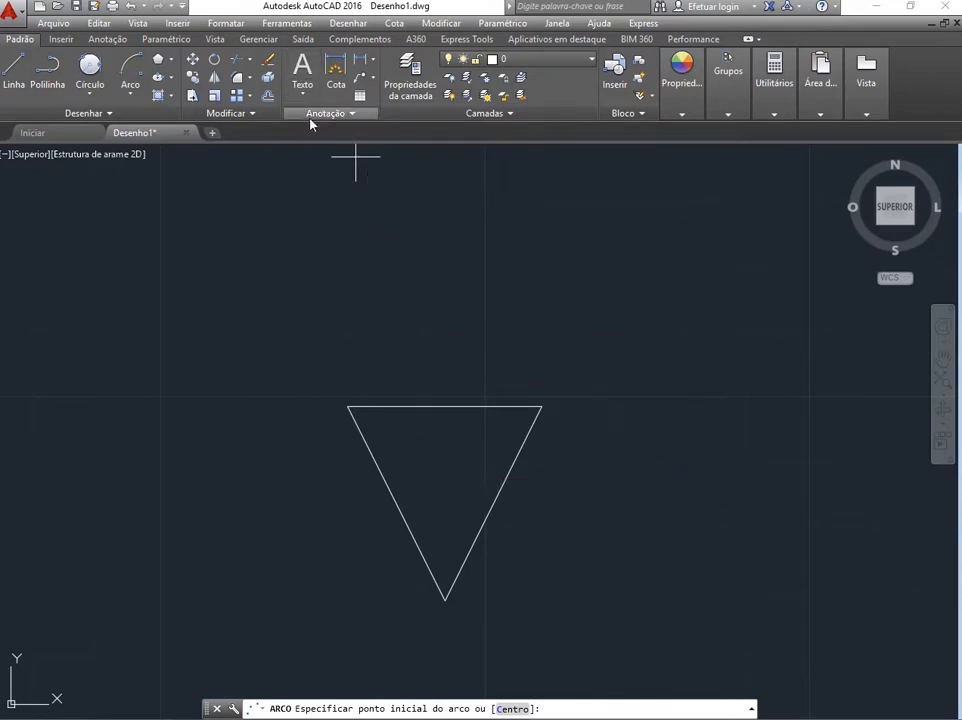
click(130, 96)
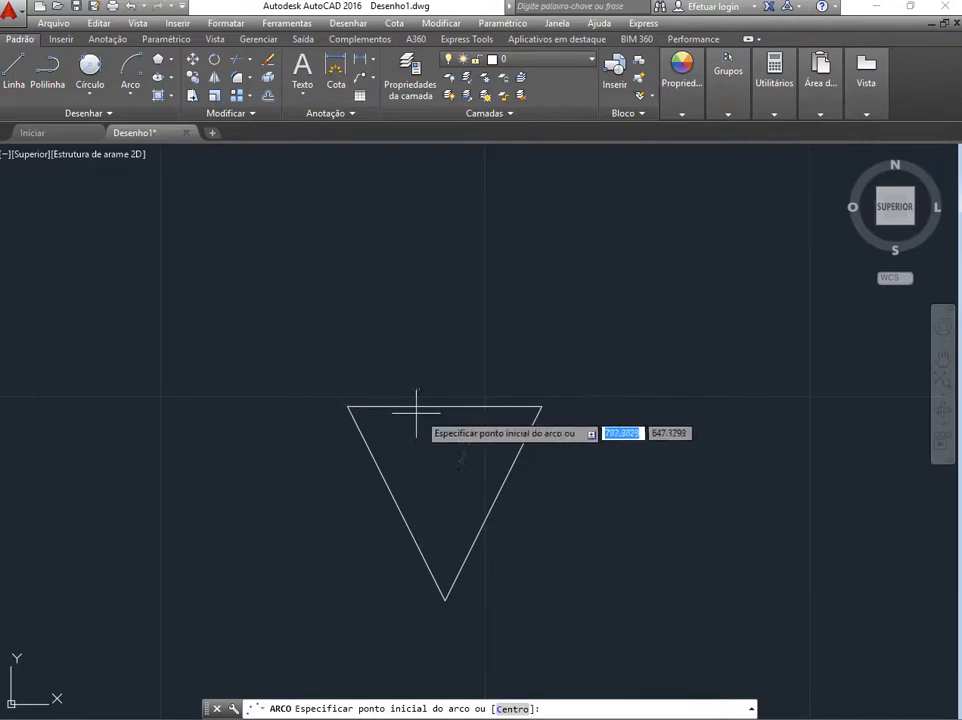
click(541, 407)
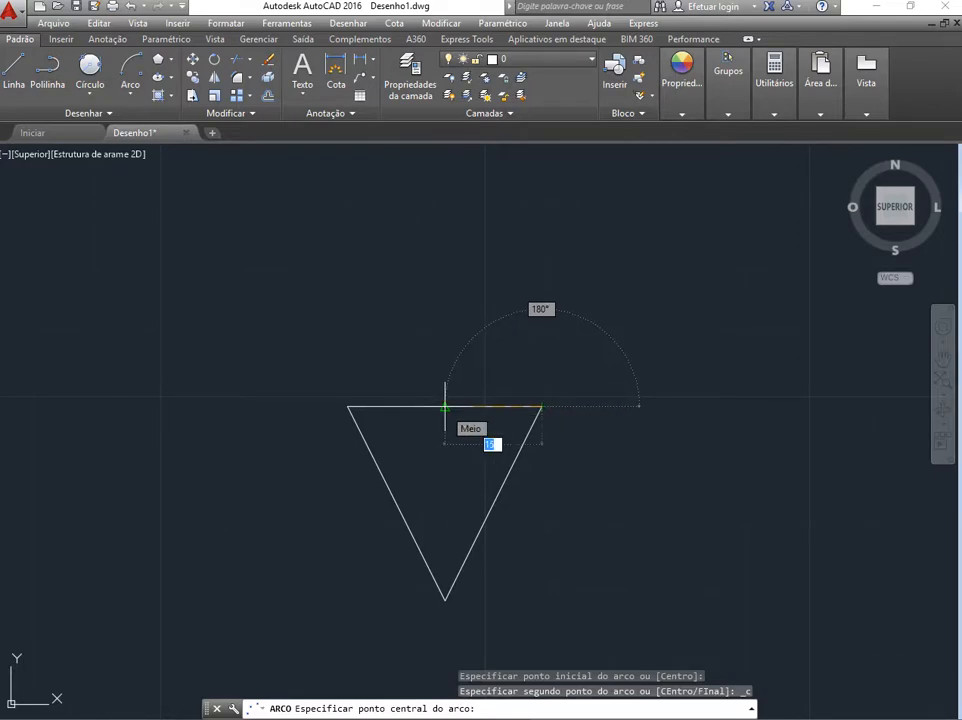
click(445, 407)
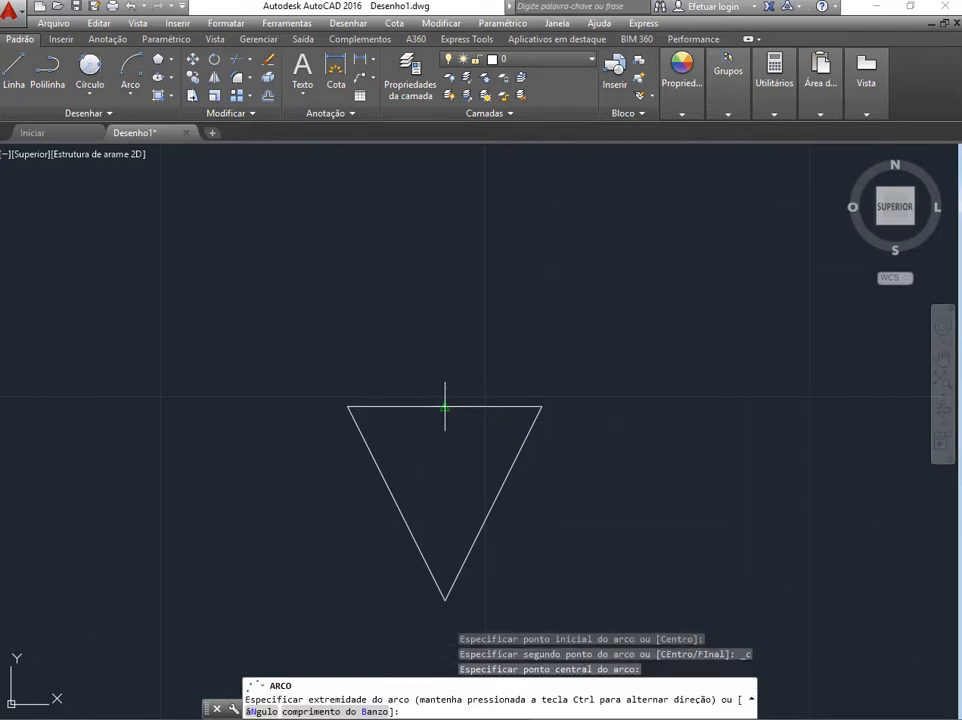
click(347, 406)
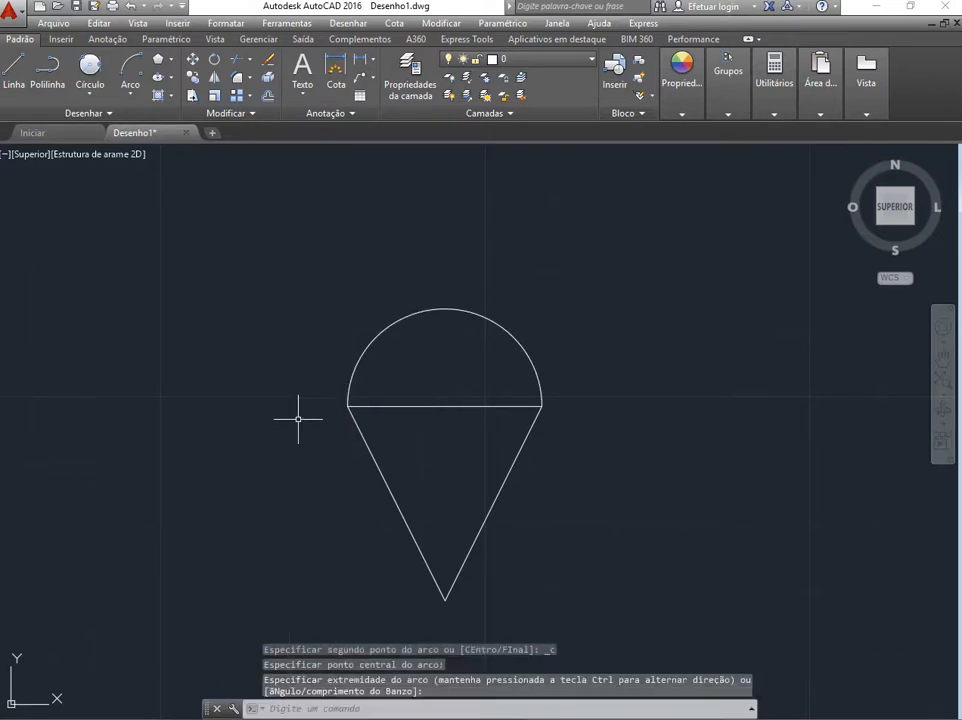
key(Escape)
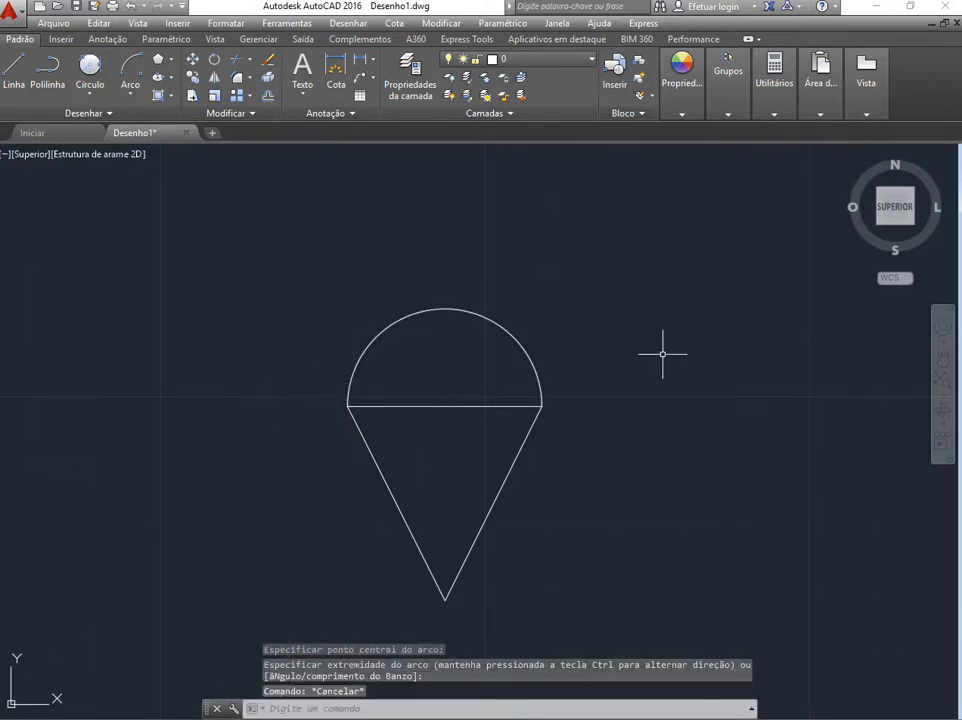
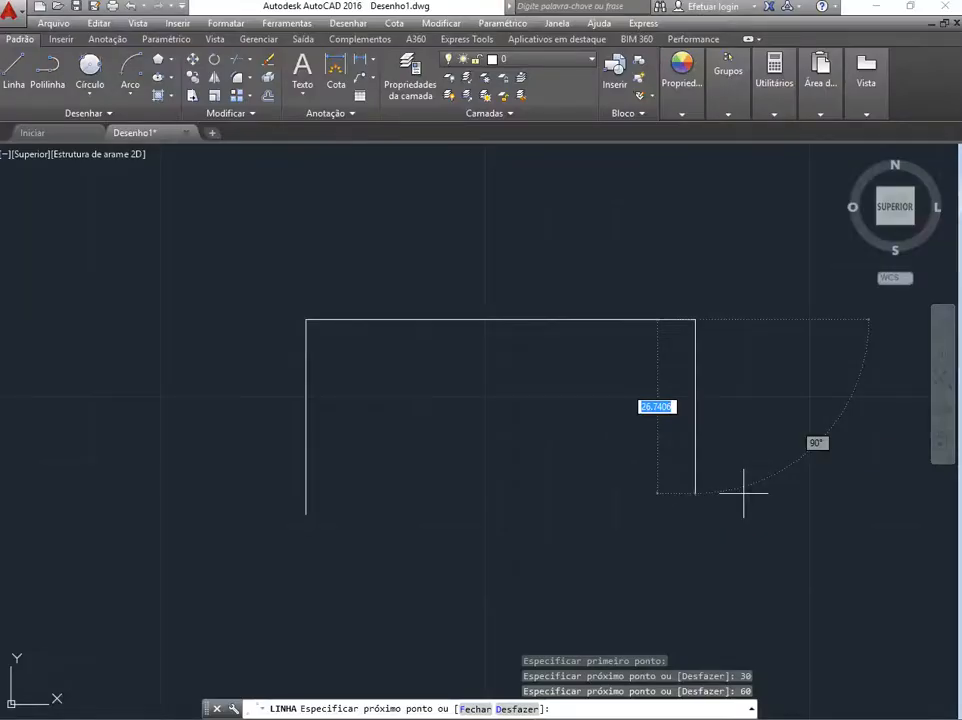
Draw the frame's right vertical line 30 long downward from the right end of the top line, and end the line command.
text(30)
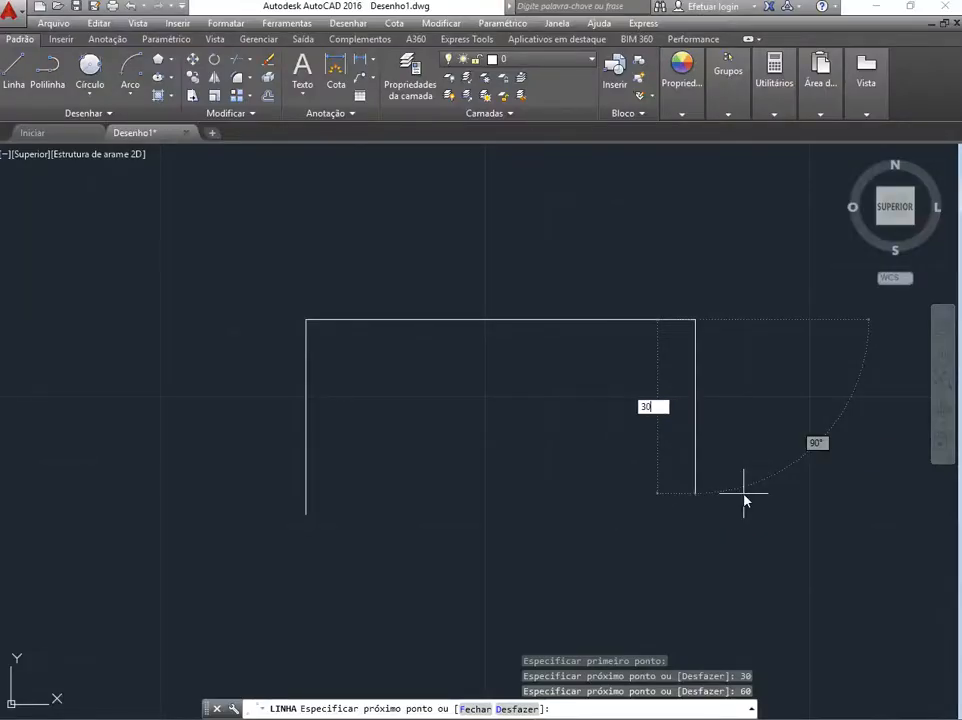
key(Return)
key(Escape)
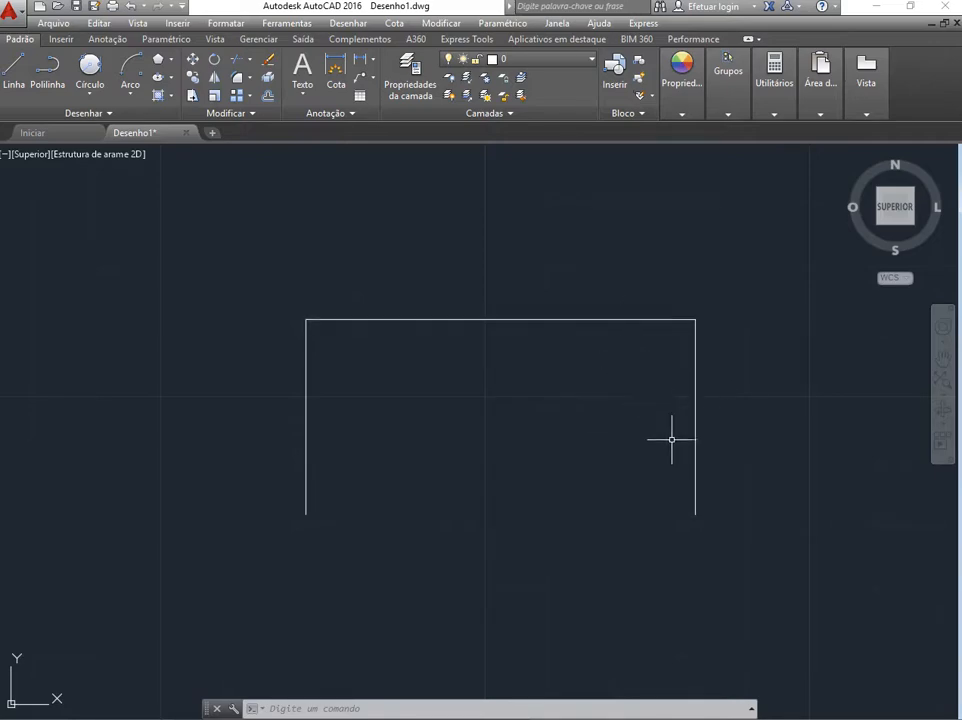
click(529, 320)
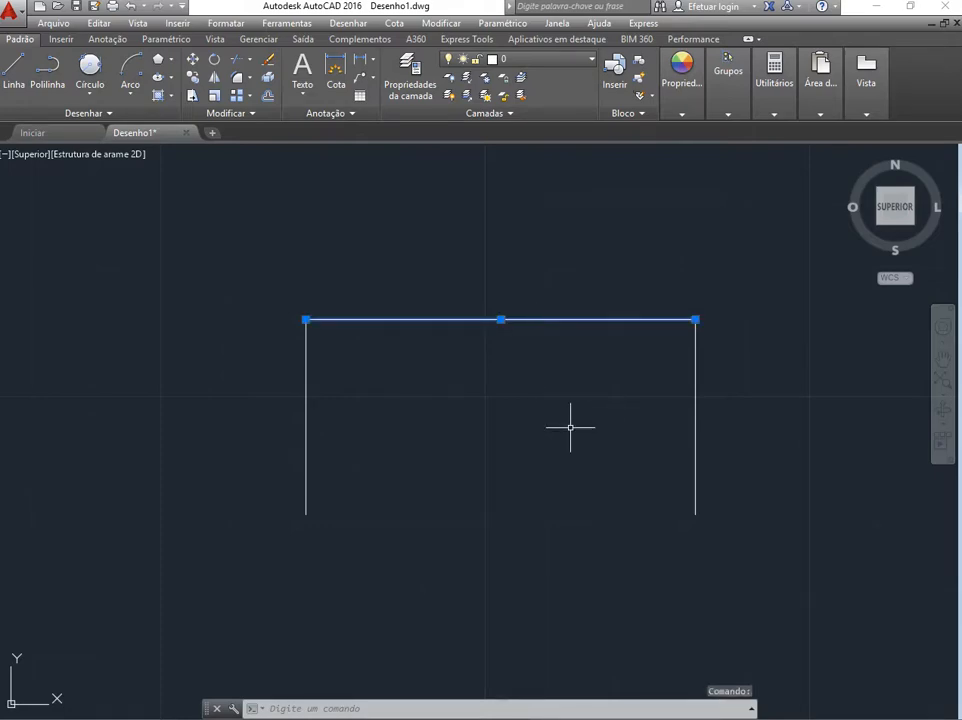
key(Escape)
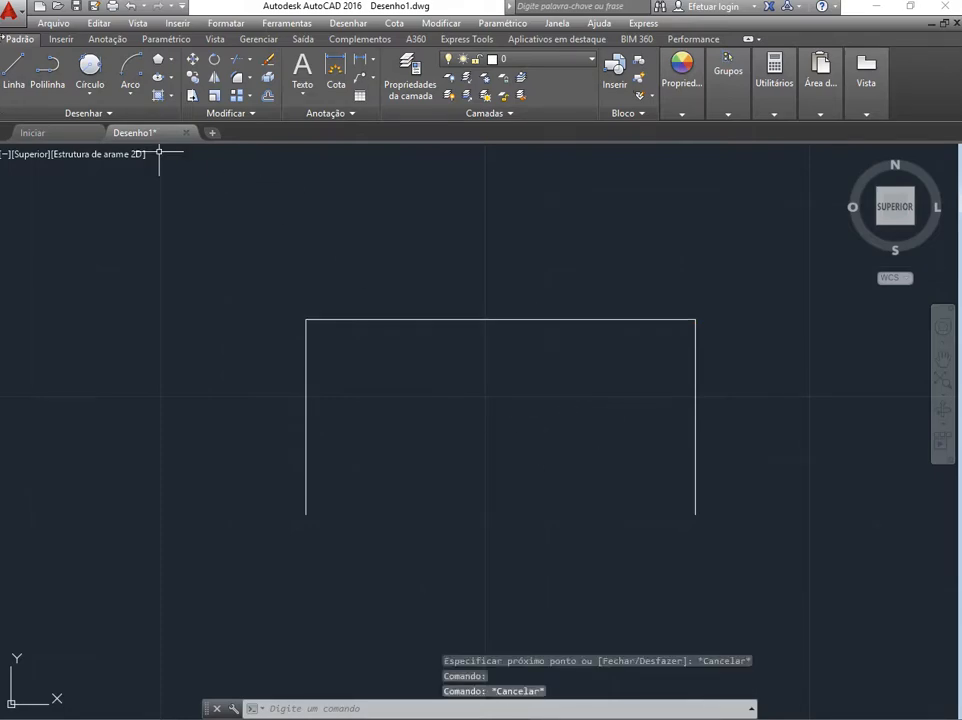
Draw a line 10 down from the frame's upper-right corner, continuing 60 horizontally to the left side.
click(14, 68)
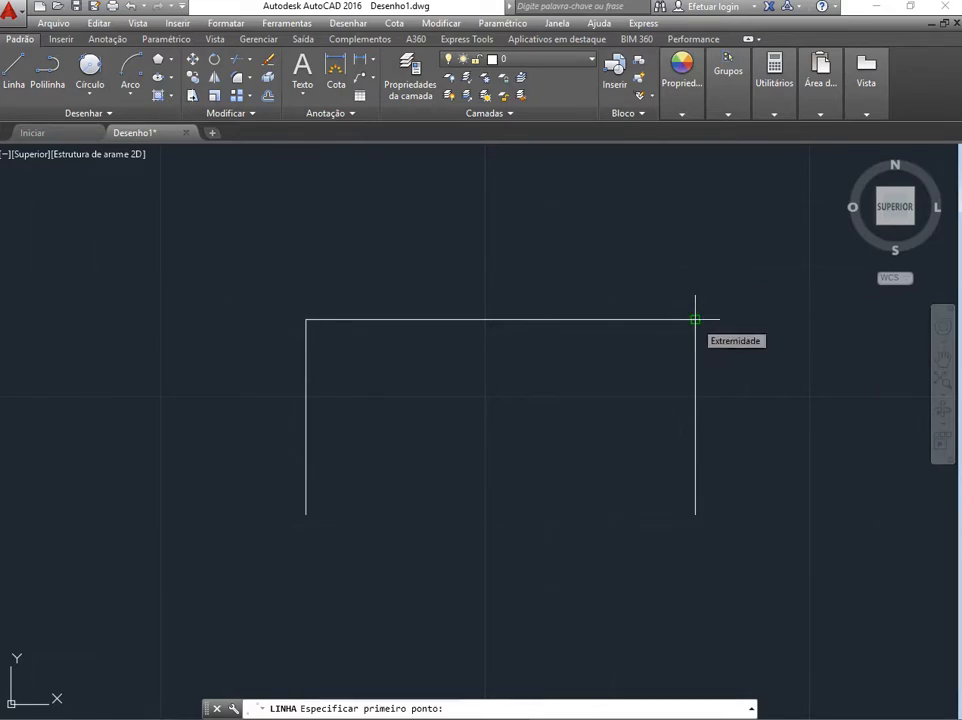
click(695, 320)
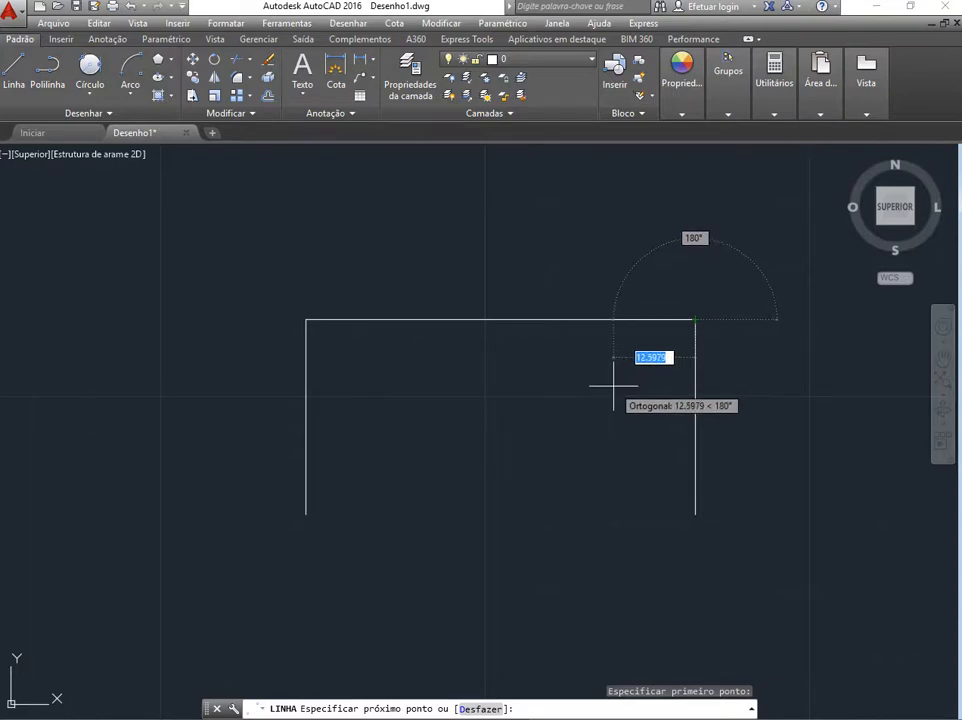
key(F8)
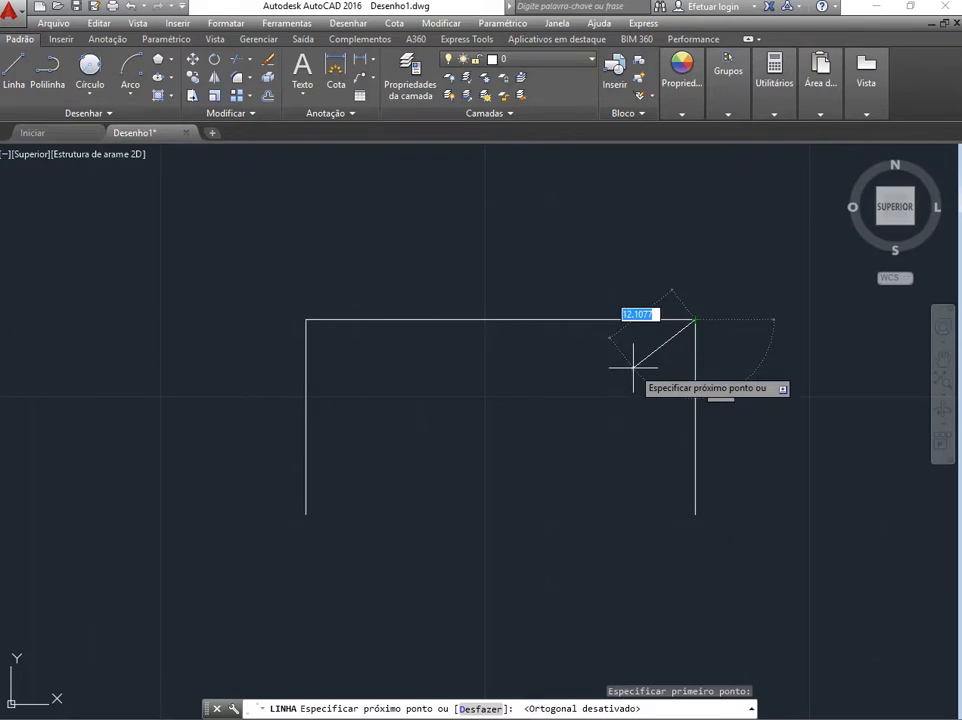
key(F8)
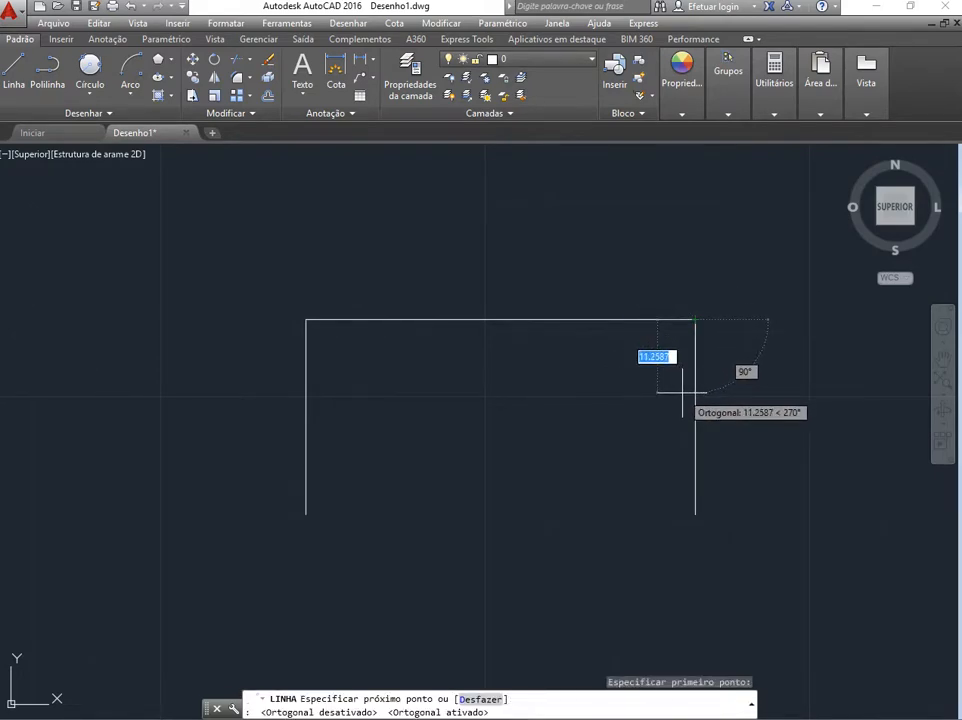
text(10)
key(Return)
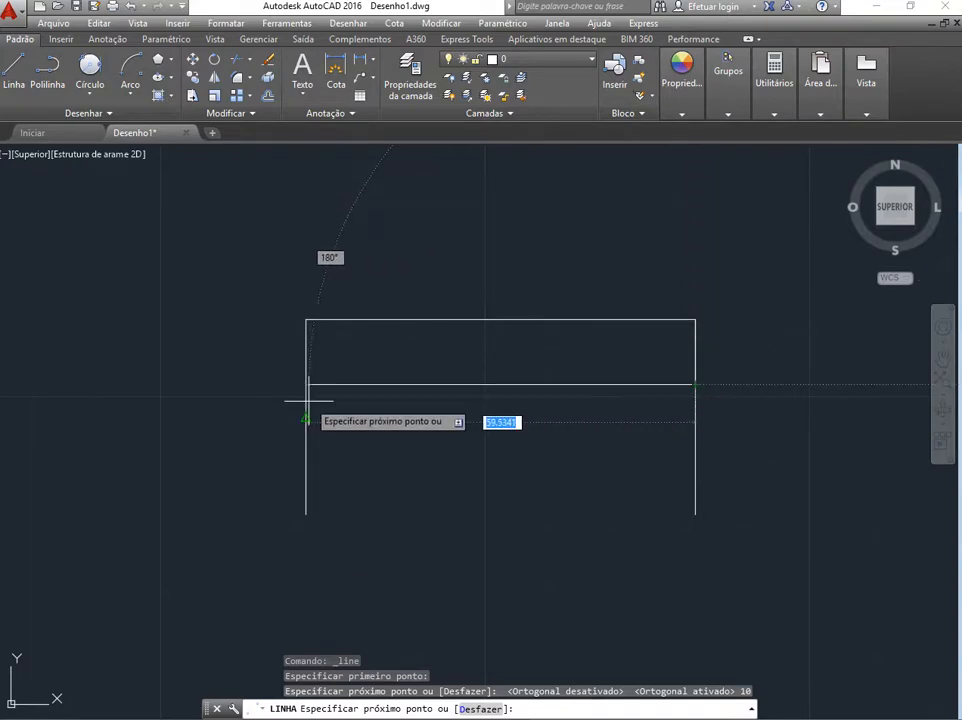
text(60)
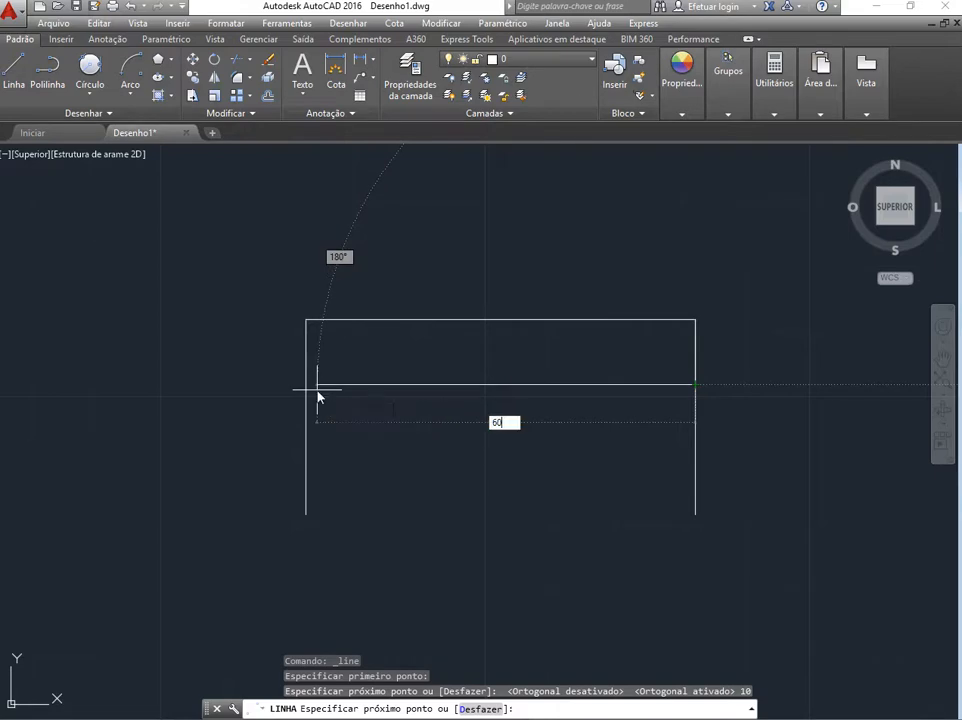
key(Return)
key(Escape)
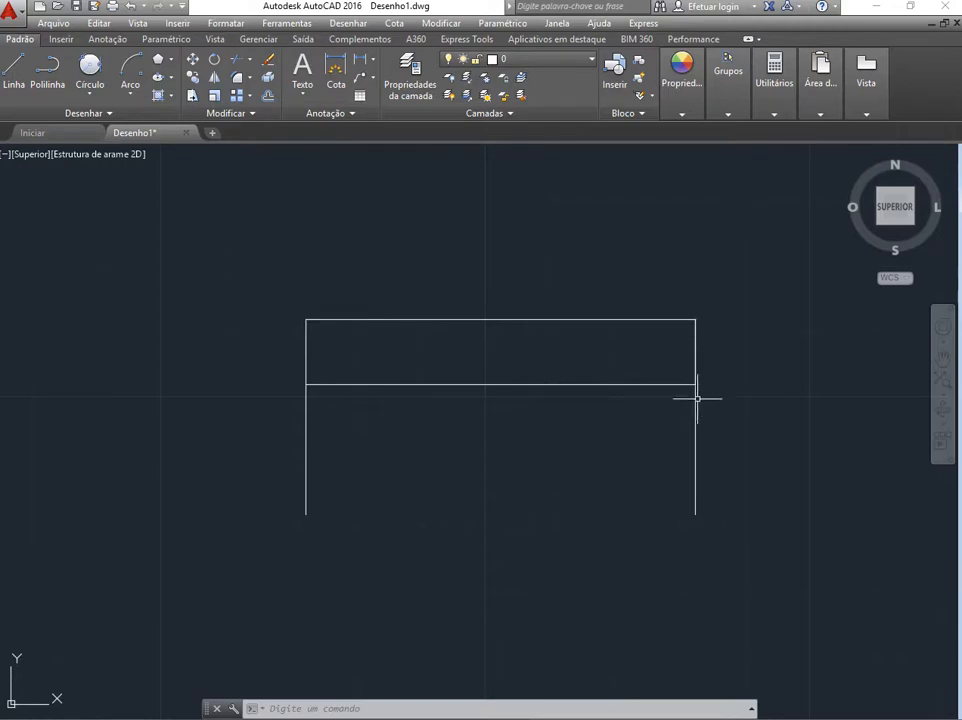
Delete the short 10-long helper line that overlaps the upper part of the right vertical line.
click(695, 456)
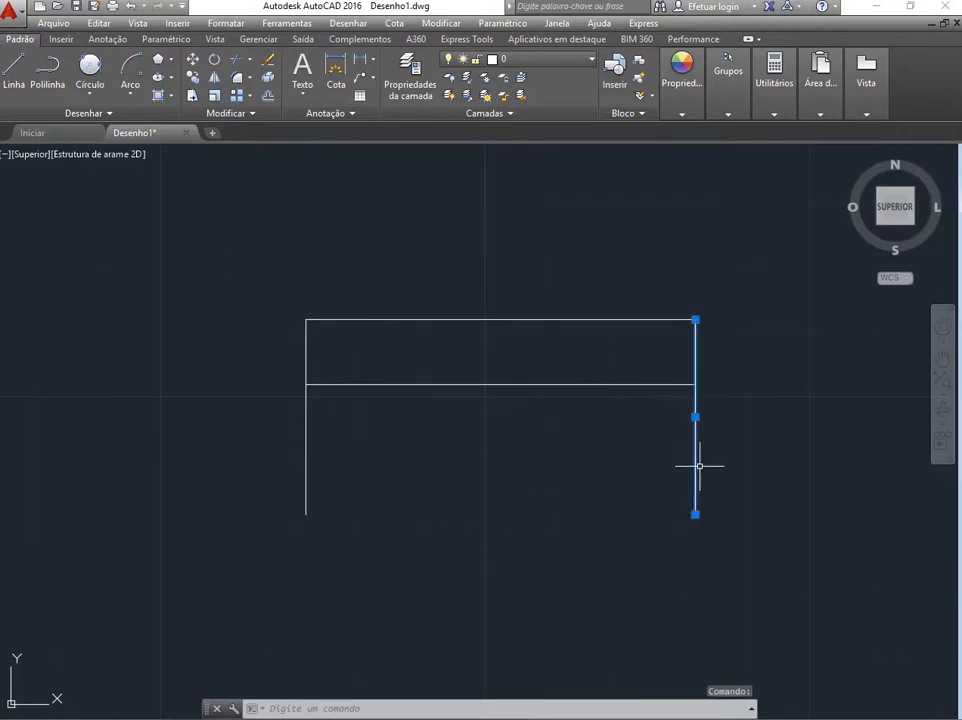
click(695, 360)
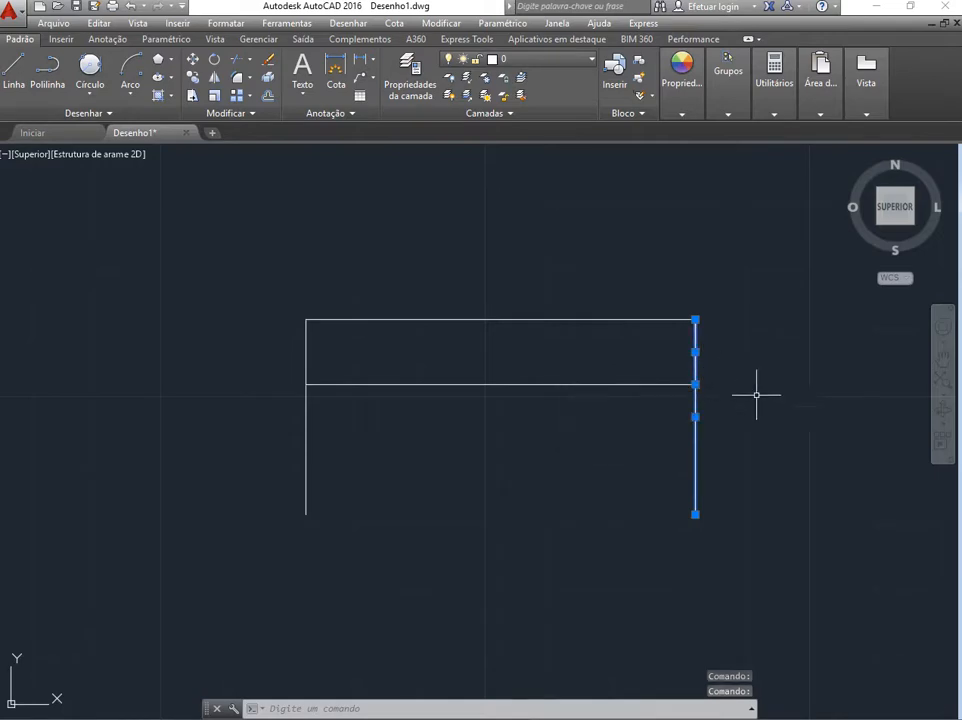
key(Escape)
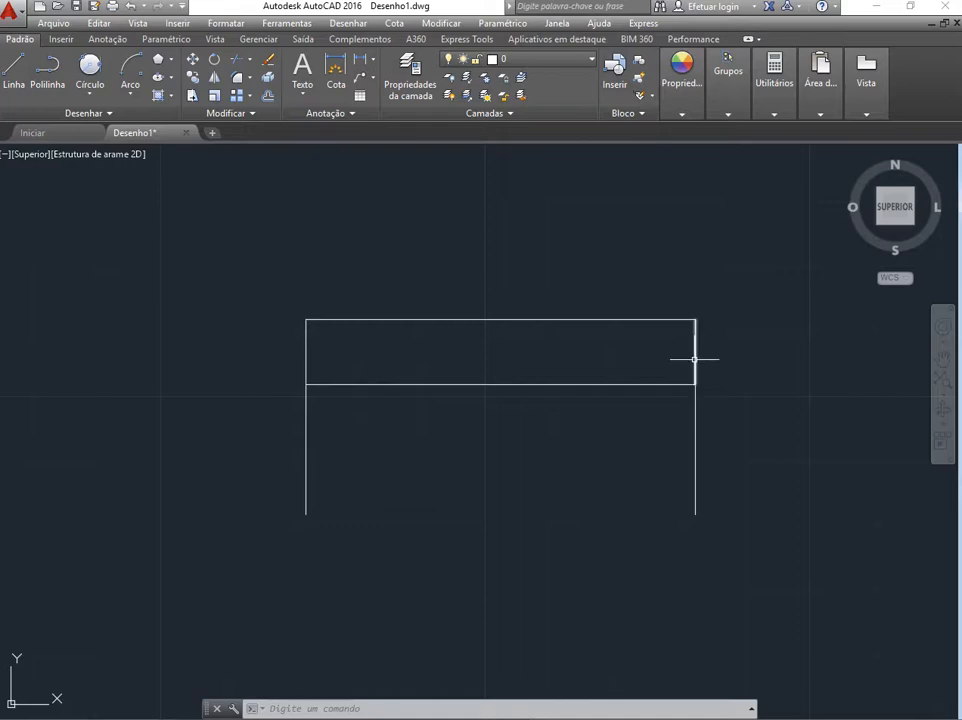
click(697, 356)
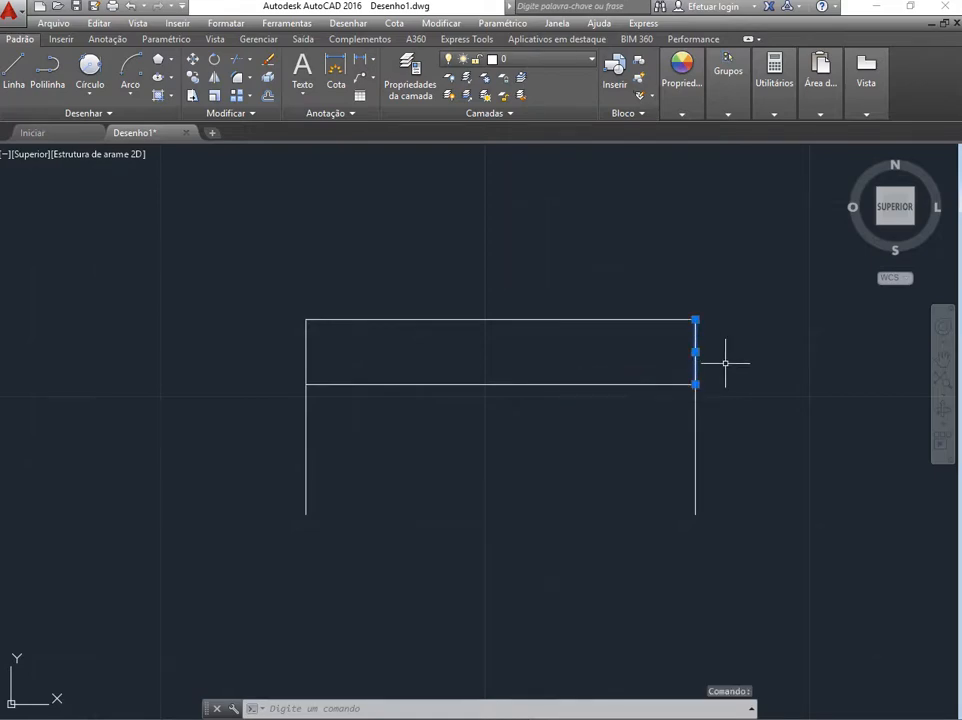
key(Delete)
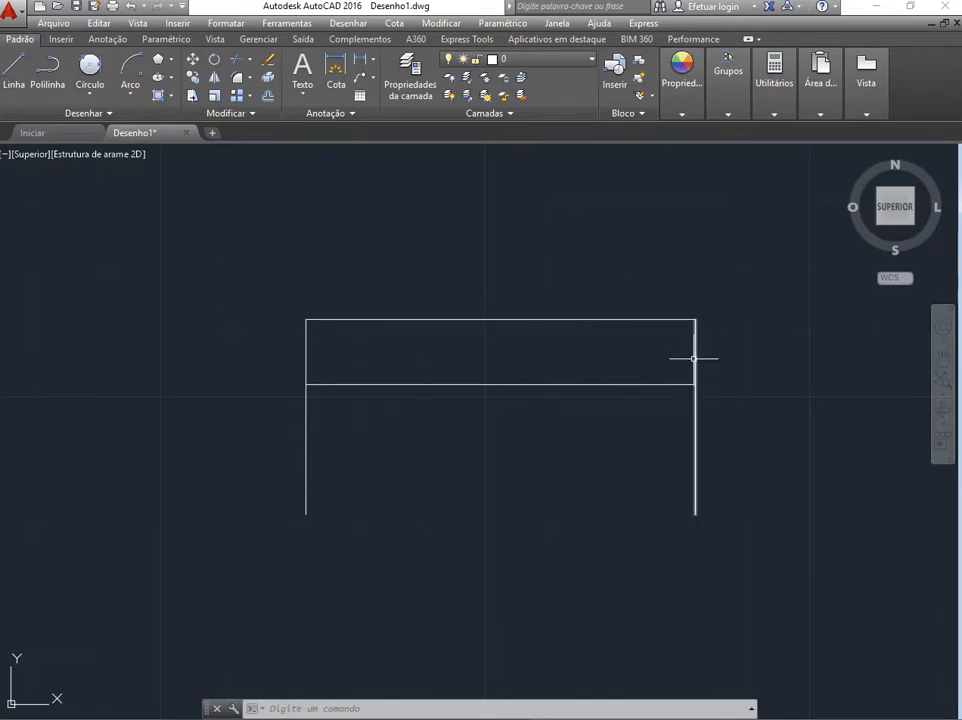
Draw a line 20 long upward from the lower end of the right vertical line, and delete it.
click(22, 74)
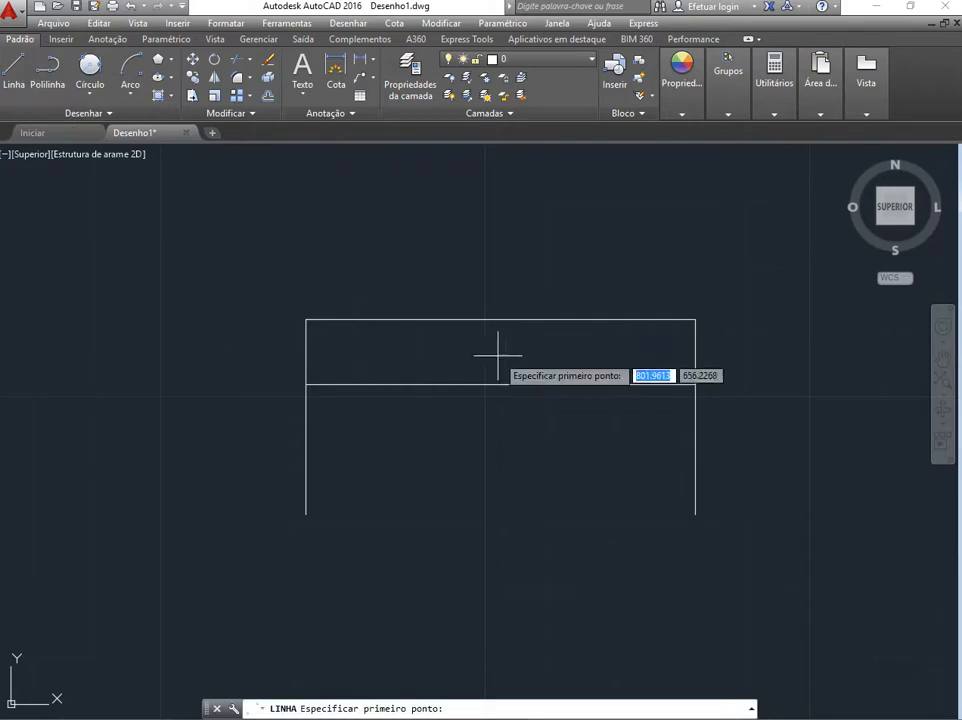
click(695, 514)
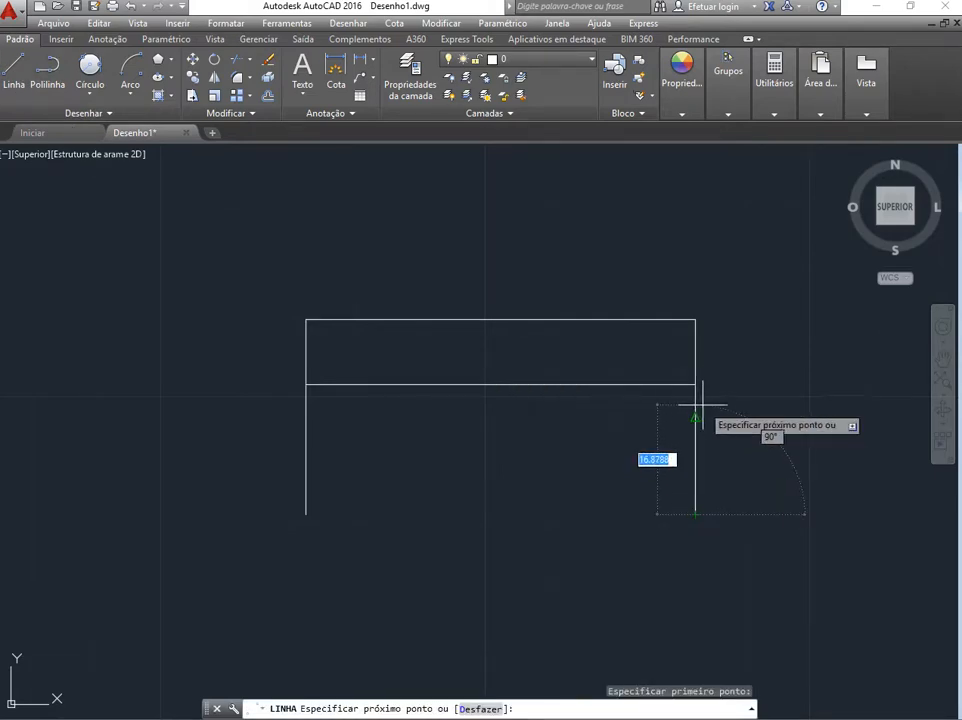
text(20)
key(Return)
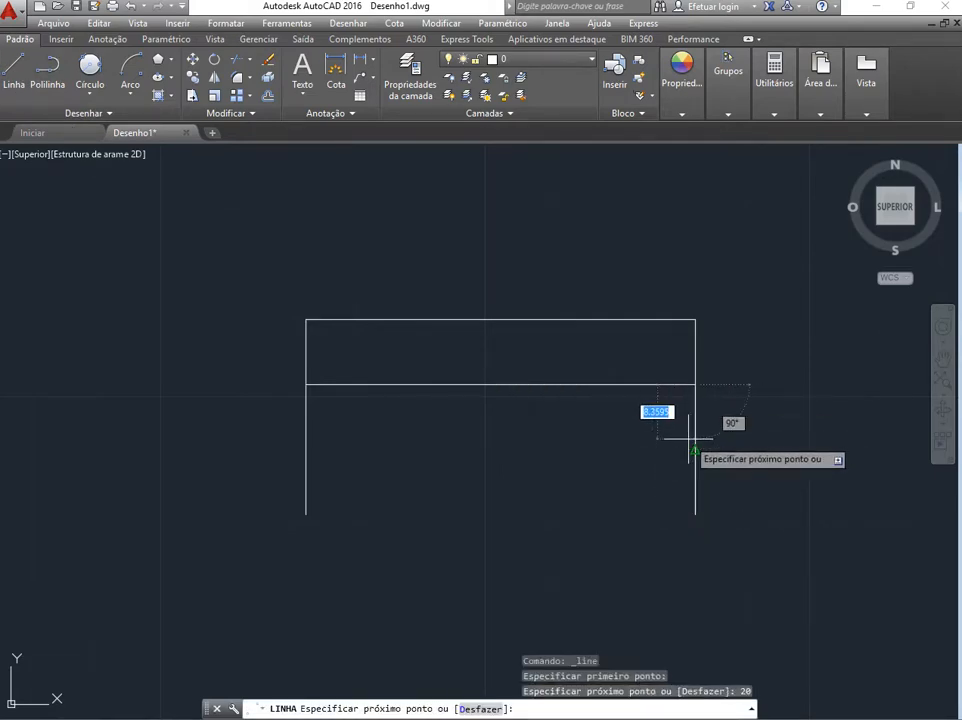
key(Escape)
click(695, 434)
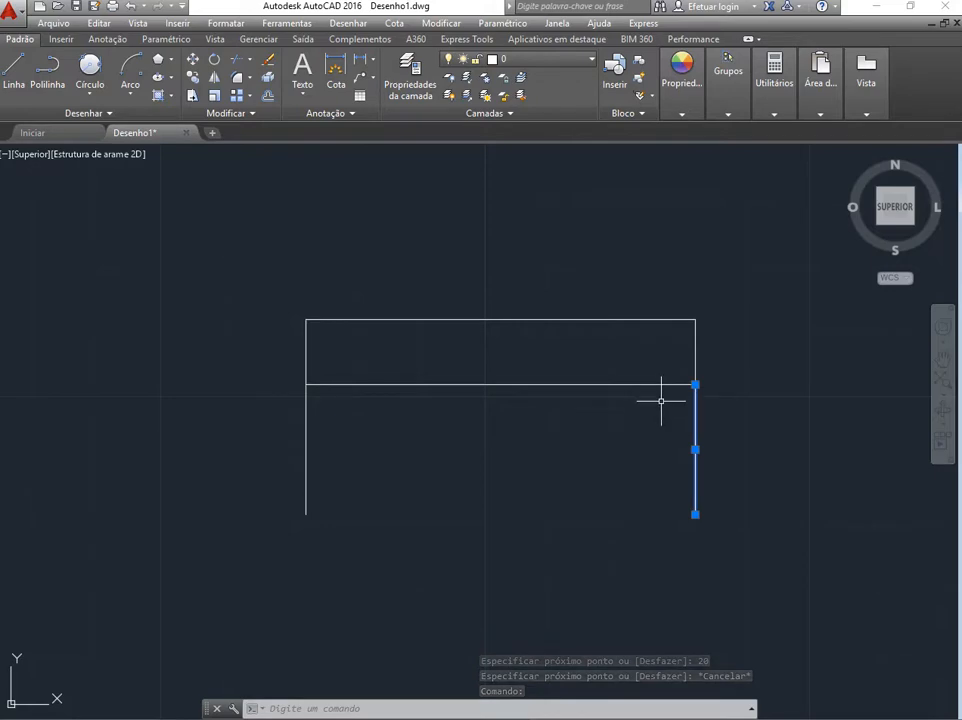
key(Delete)
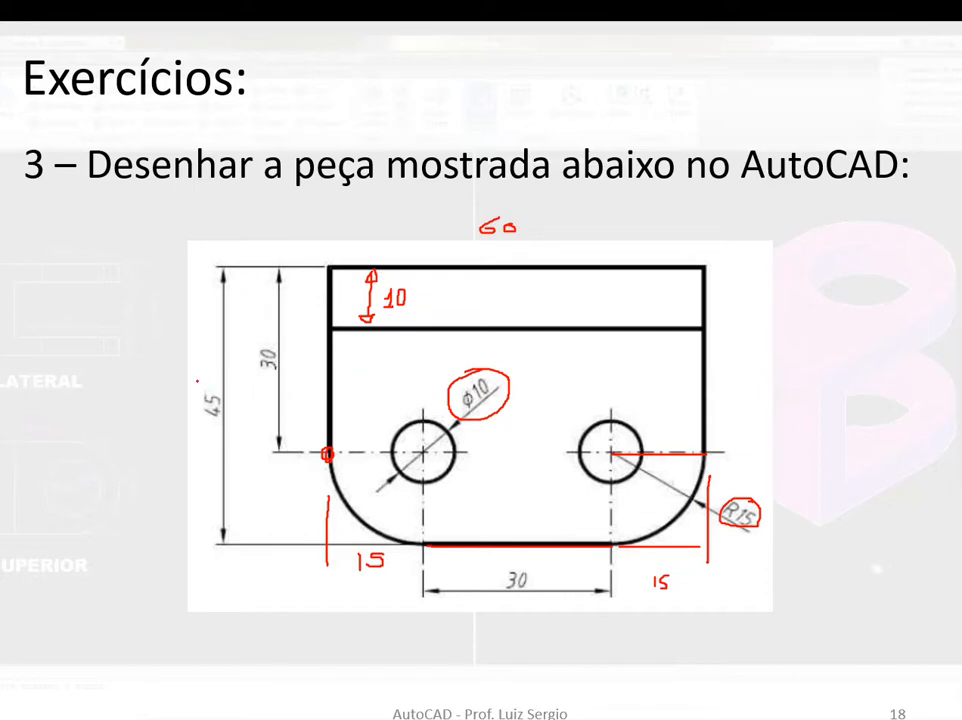
mouse_move(204, 397)
mouse_down()
mouse_move(200, 422)
mouse_move(222, 392)
mouse_up()
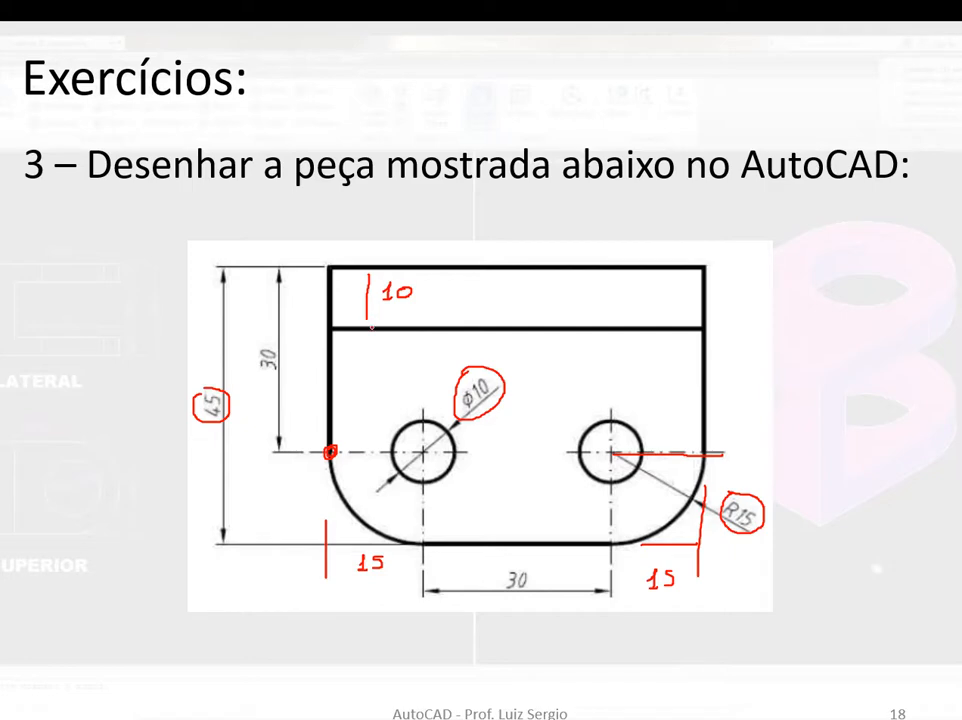
mouse_move(288, 326)
mouse_down()
mouse_move(311, 328)
mouse_move(296, 535)
mouse_up()
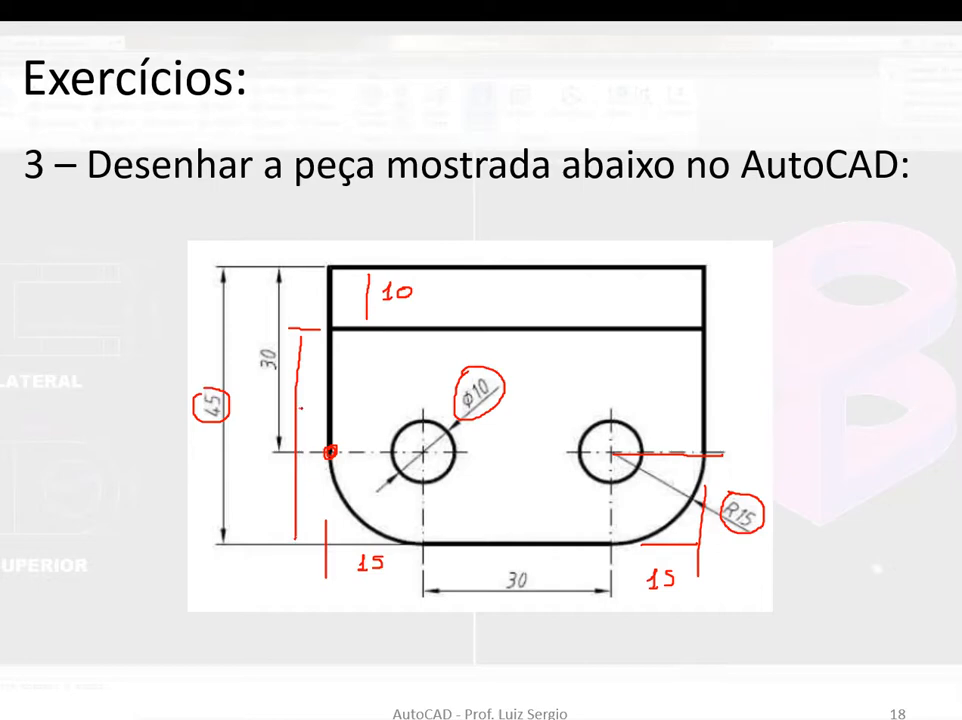
drag(301, 408, 306, 410)
Return to AutoCAD and delete the central vertical line and the separate horizontal line at its lower end.
key(alt+Tab)
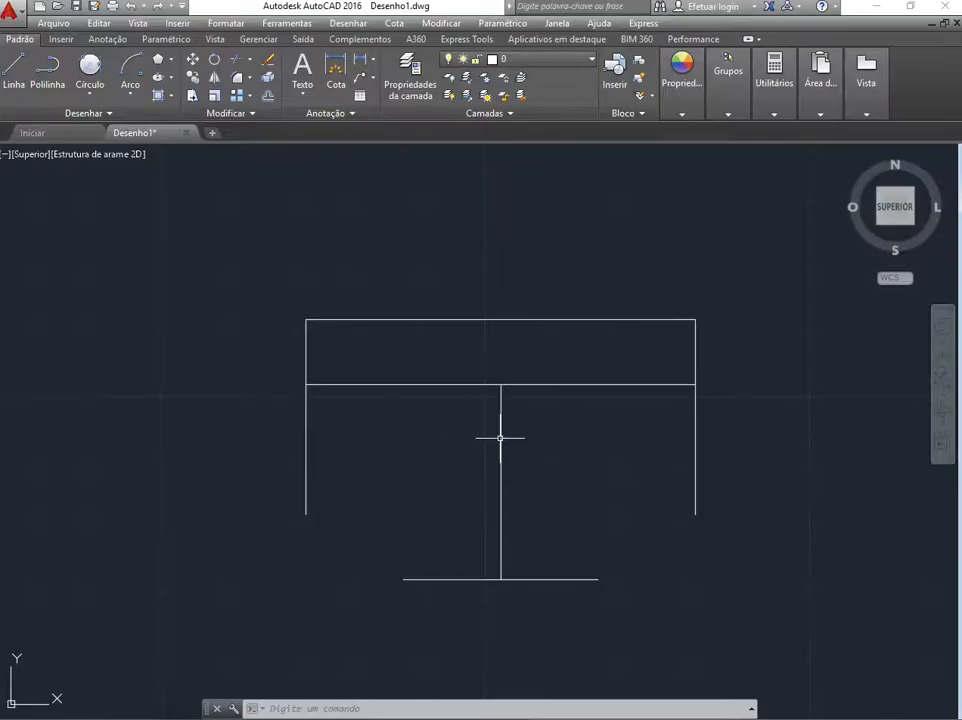
click(501, 445)
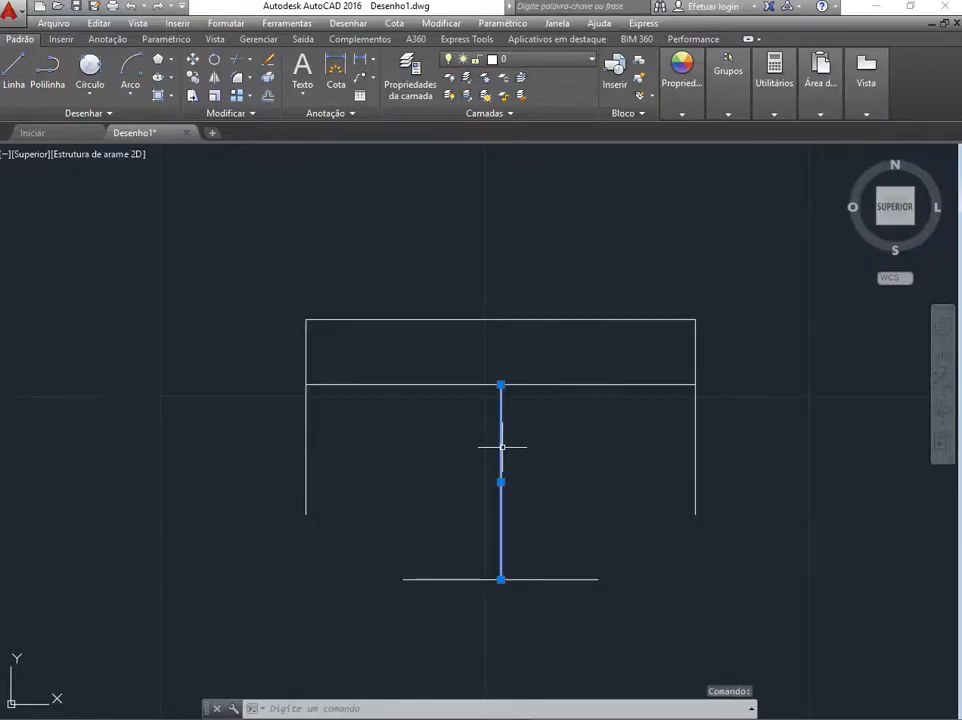
key(Delete)
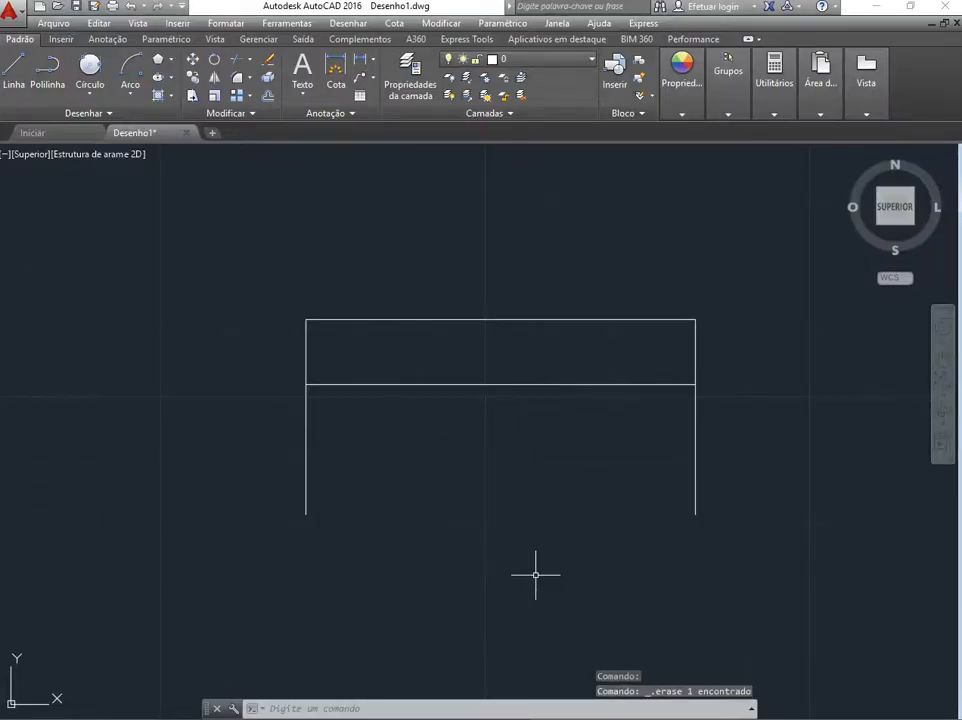
Draw a line 35 long straight down from the midpoint of the lower horizontal line.
click(13, 66)
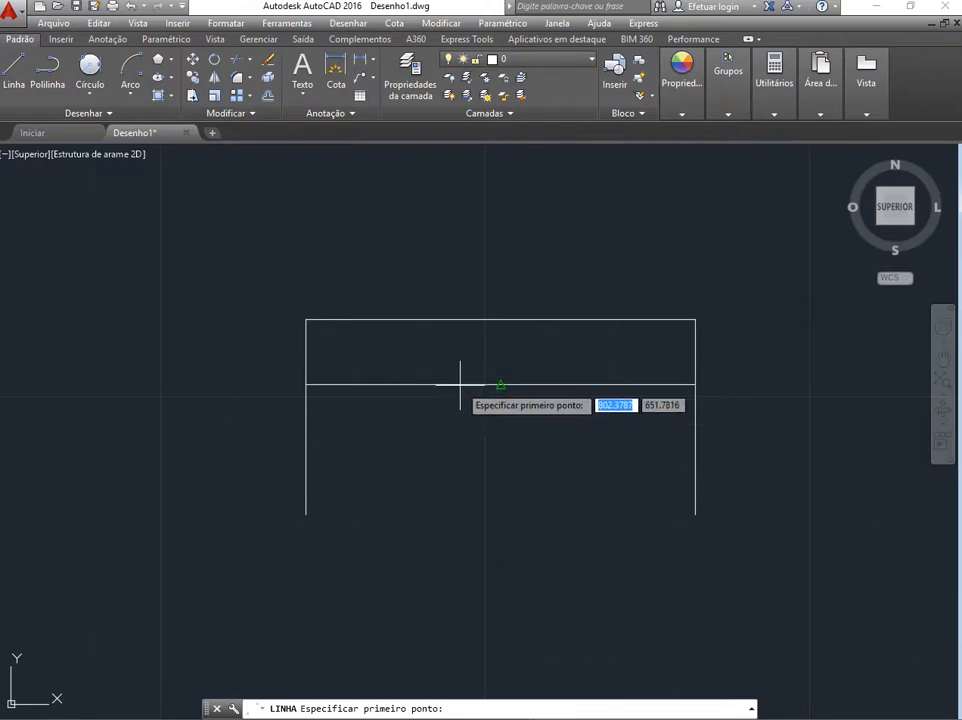
click(500, 384)
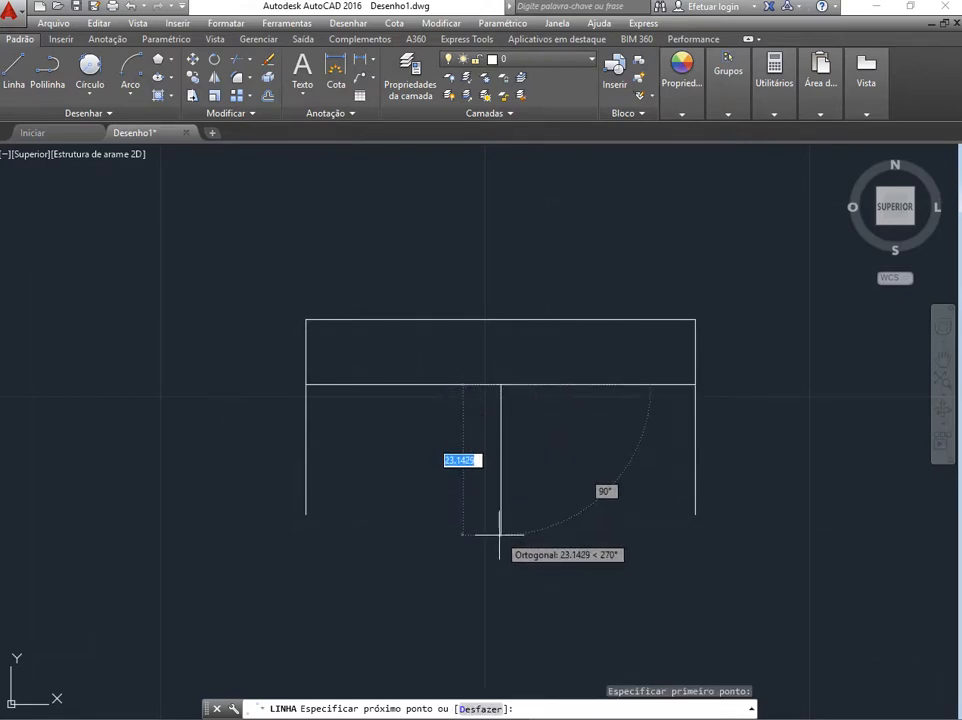
text(35)
key(Return)
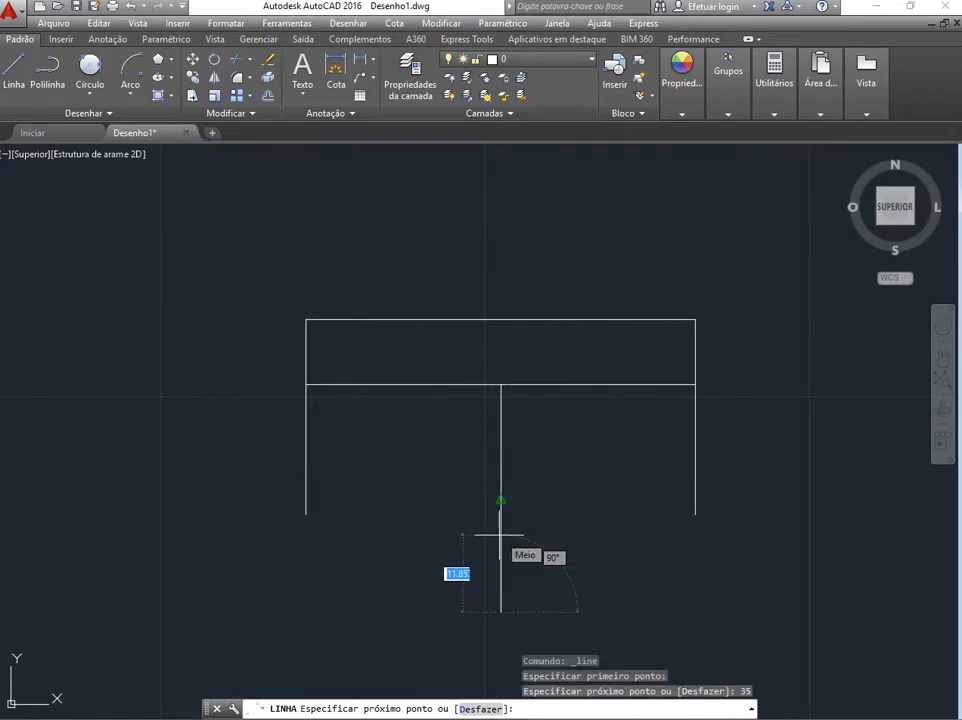
key(Escape)
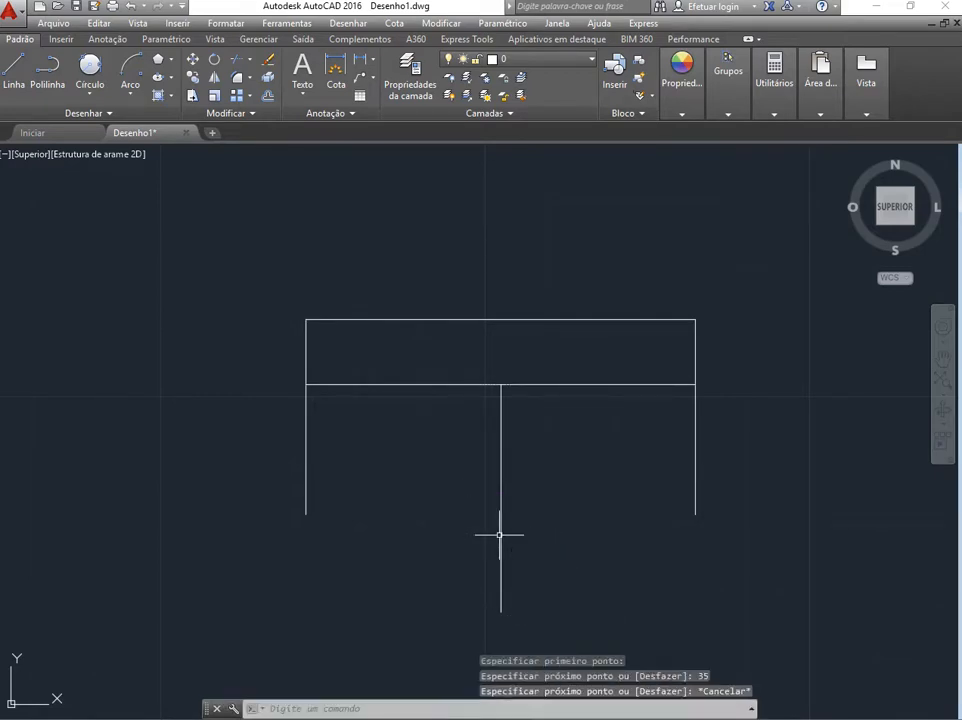
Draw a horizontal line 15 long to the right from the central line's lower end, checking the length on the exercise slide.
click(23, 76)
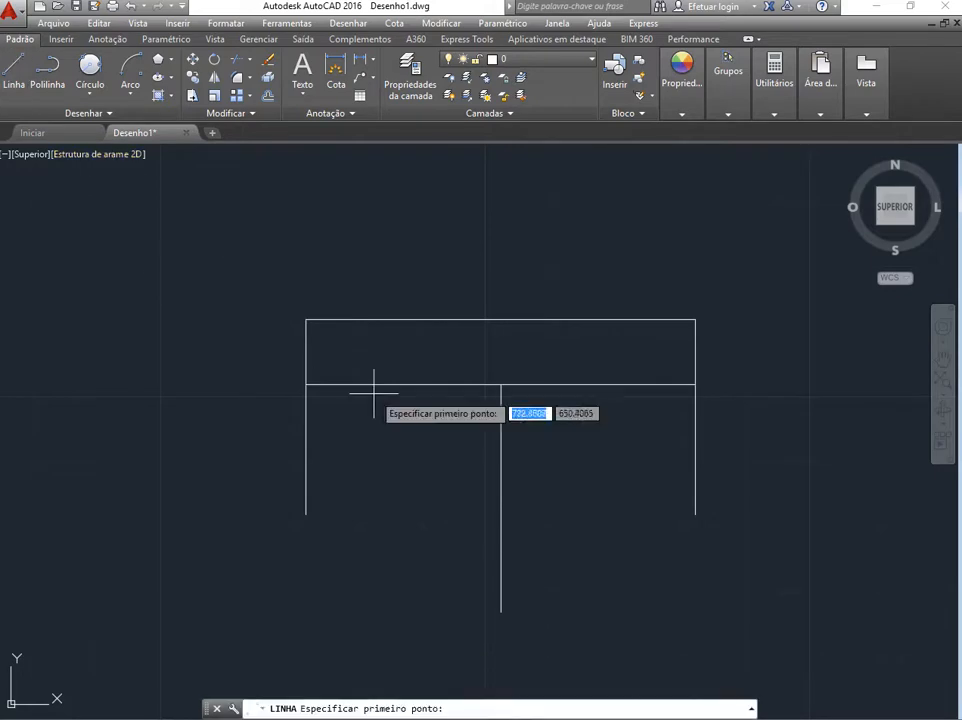
click(501, 611)
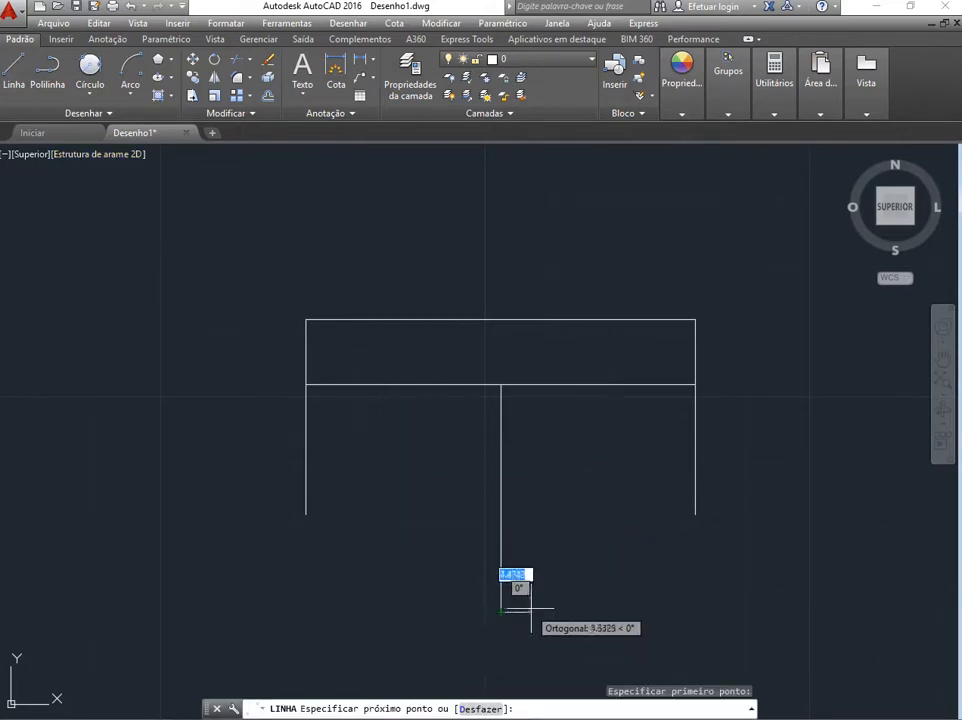
key(alt+Tab)
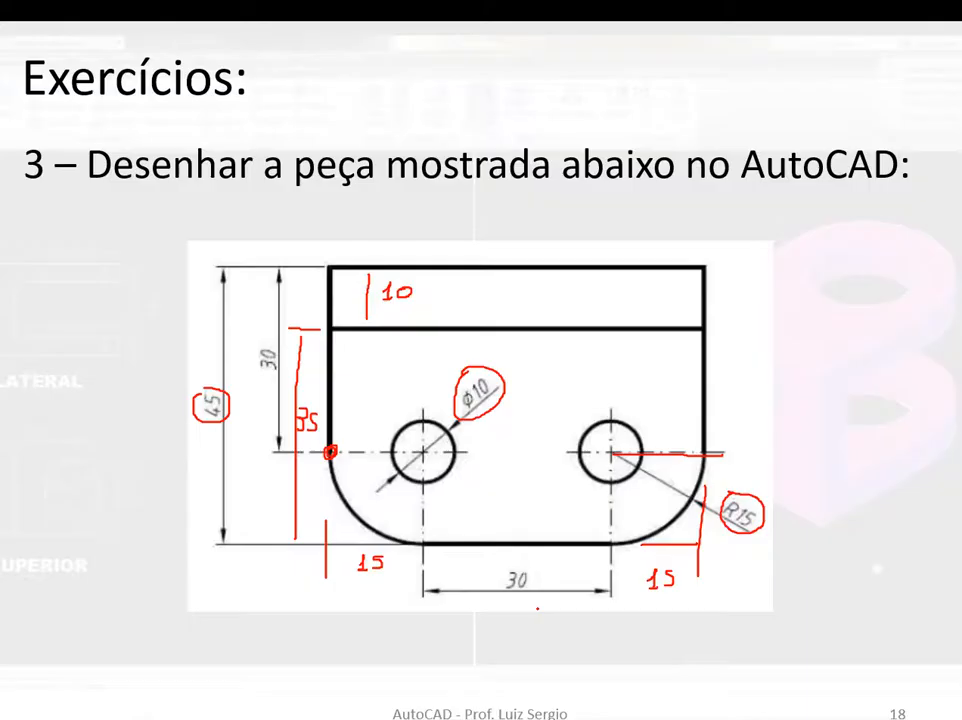
key(alt+Tab)
key(alt+Tab)
key(alt+Tab)
text(15)
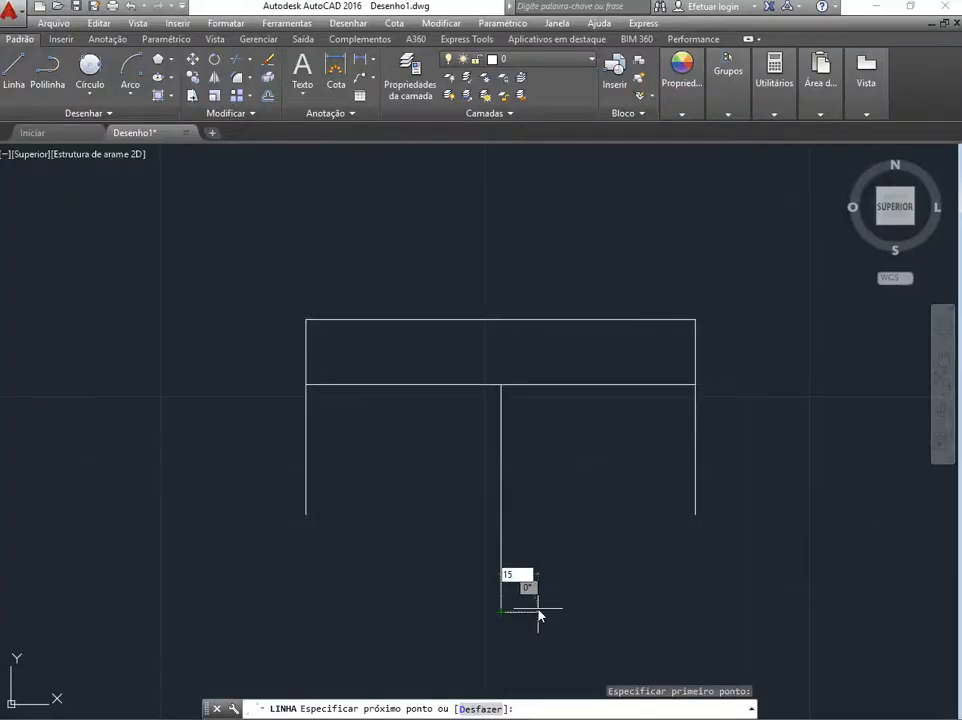
key(Return)
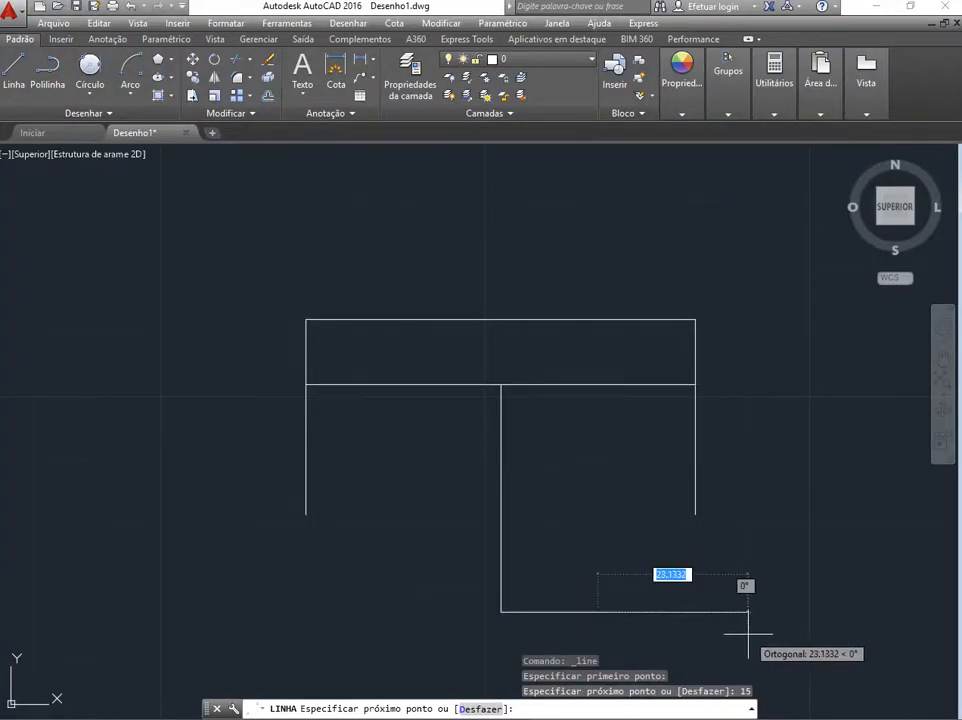
key(Escape)
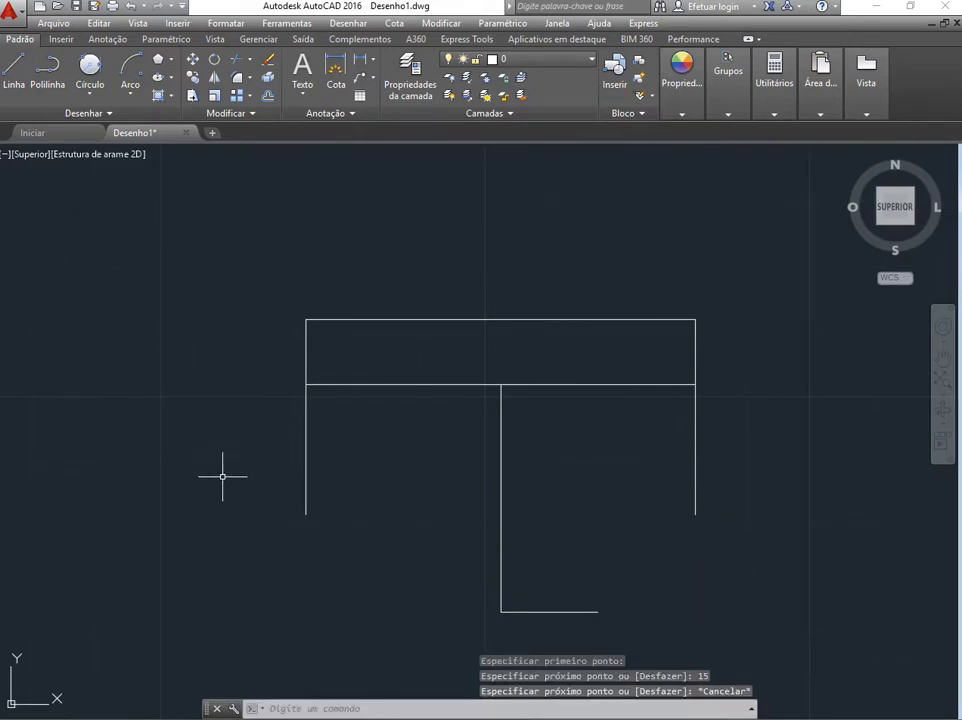
Draw a horizontal line 15 long to the left from the lower end of the central vertical line.
click(15, 72)
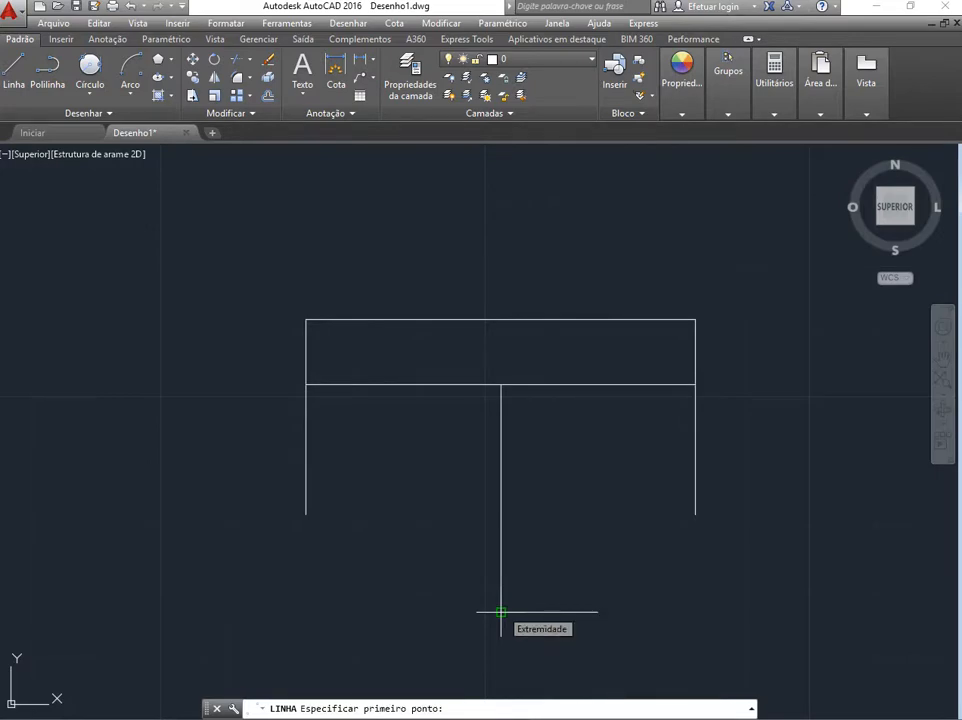
key(Escape)
key(Return)
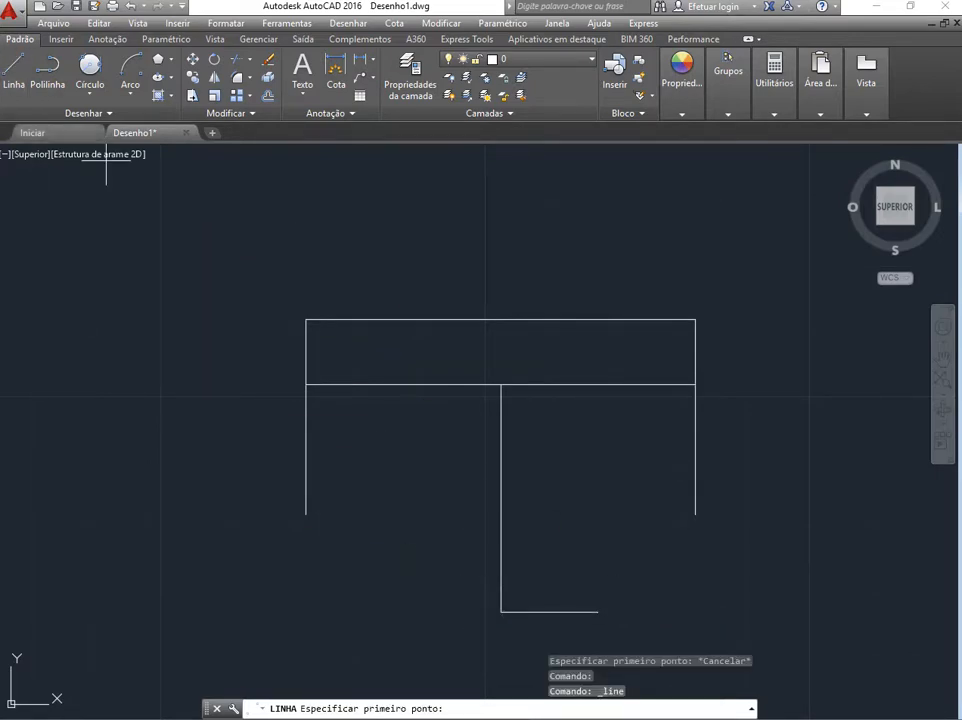
click(500, 611)
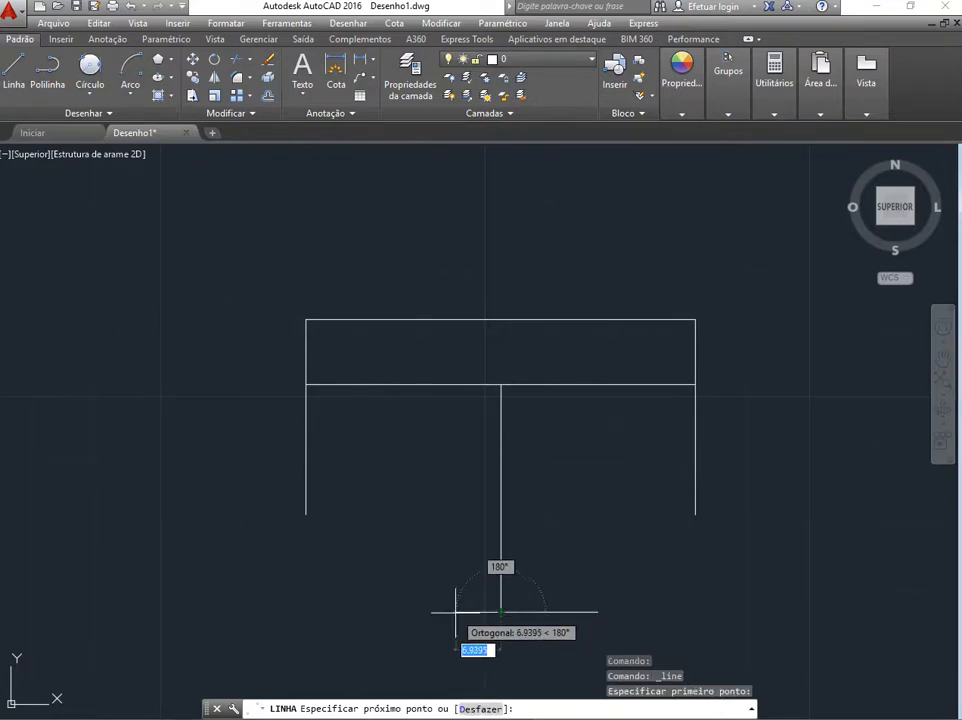
text(15)
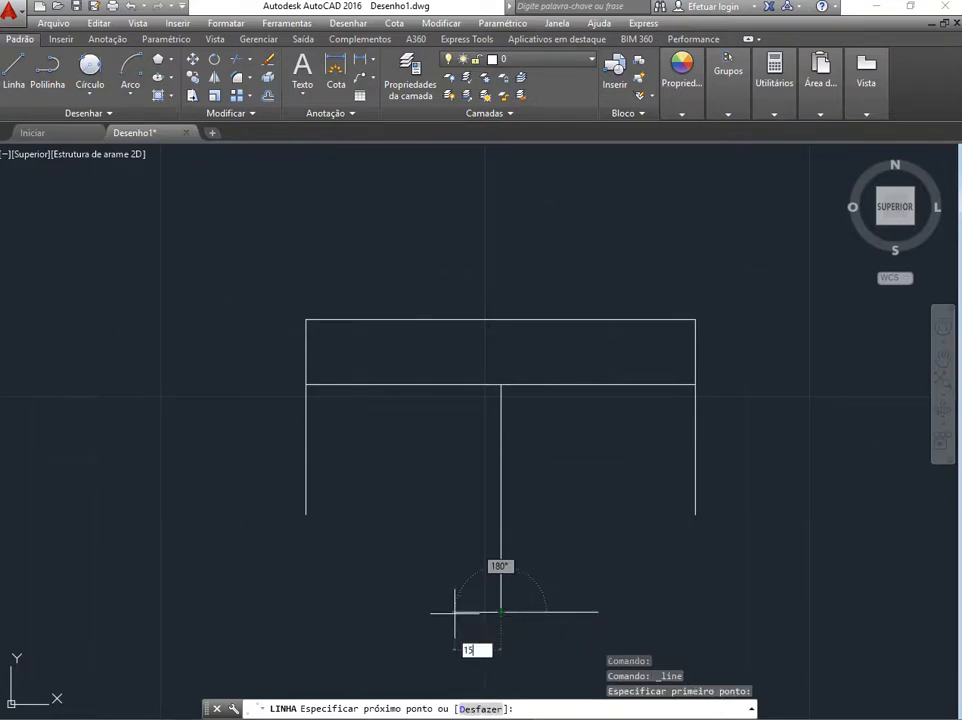
key(Return)
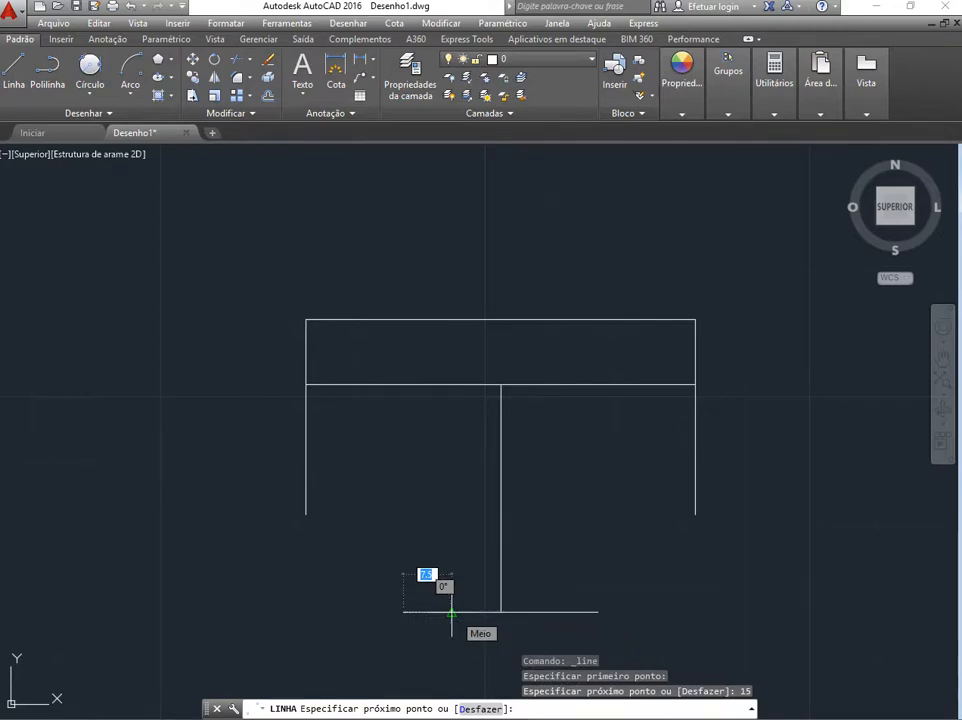
key(Escape)
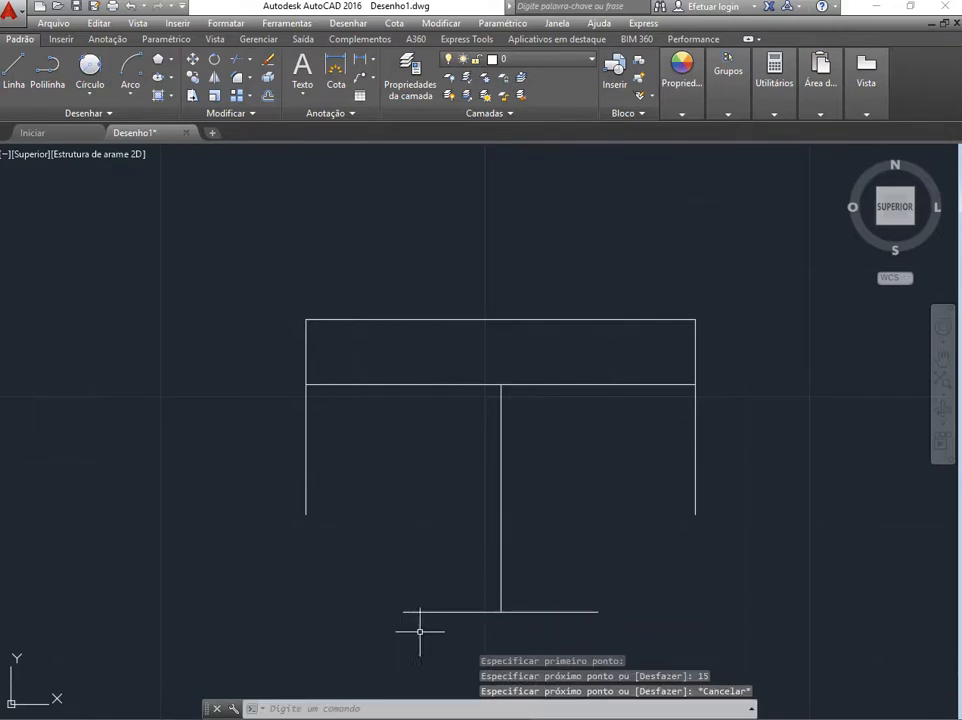
Delete the left-hand segment of the two bottom horizontal lines.
click(451, 612)
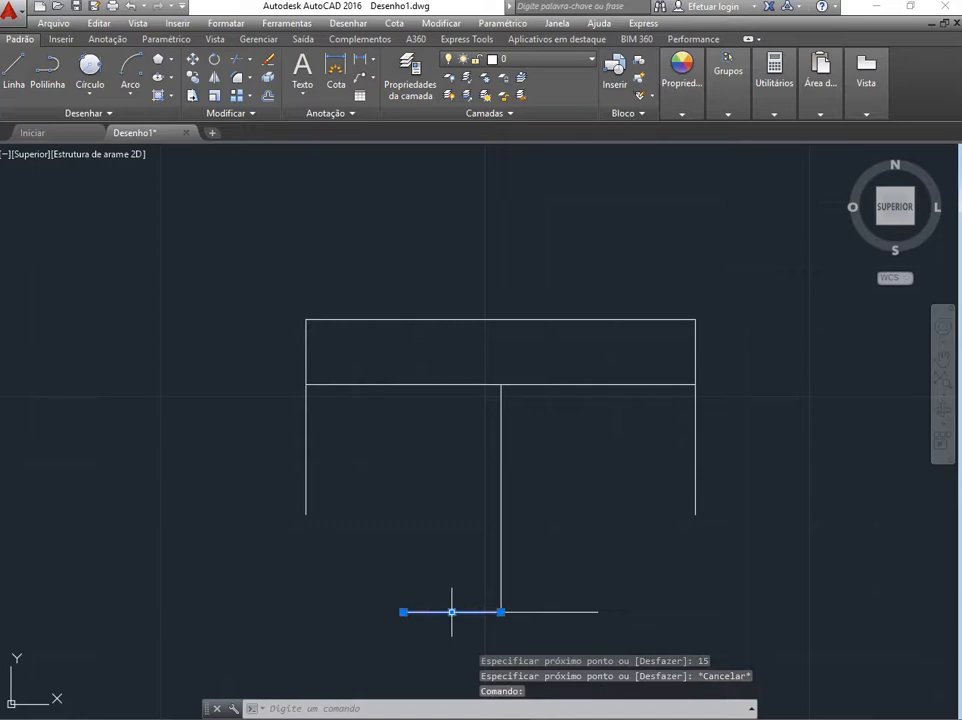
click(550, 611)
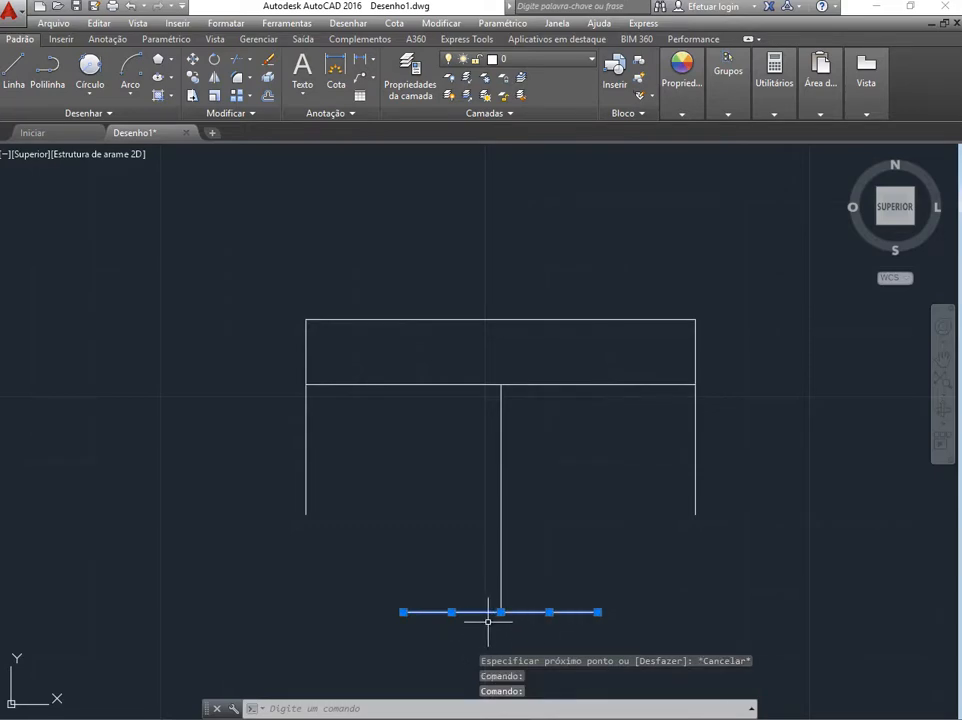
key(Escape)
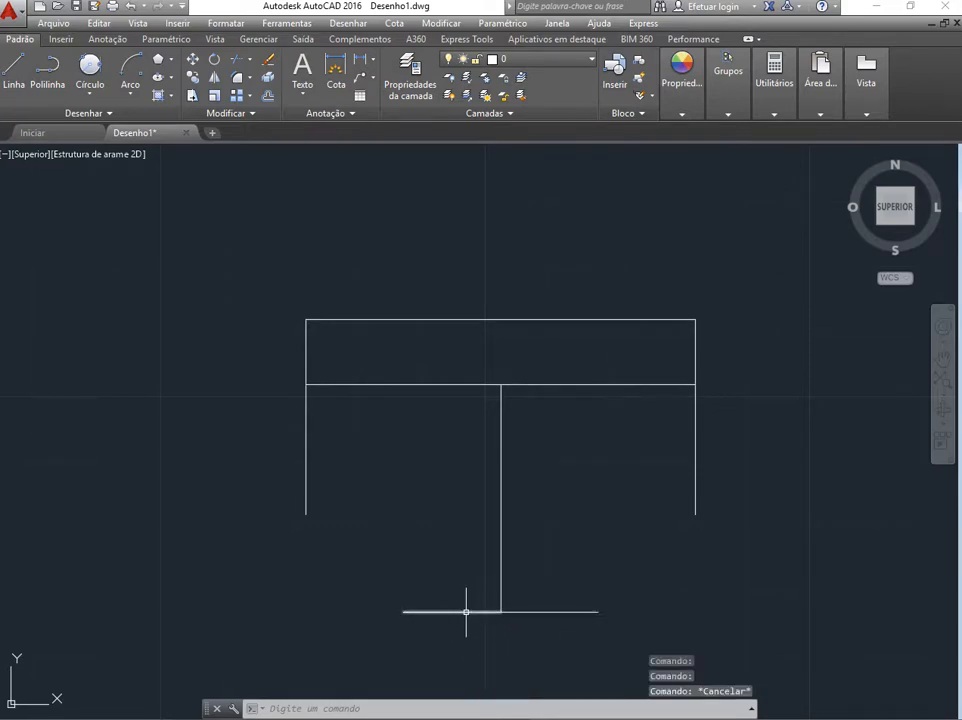
click(466, 611)
key(Delete)
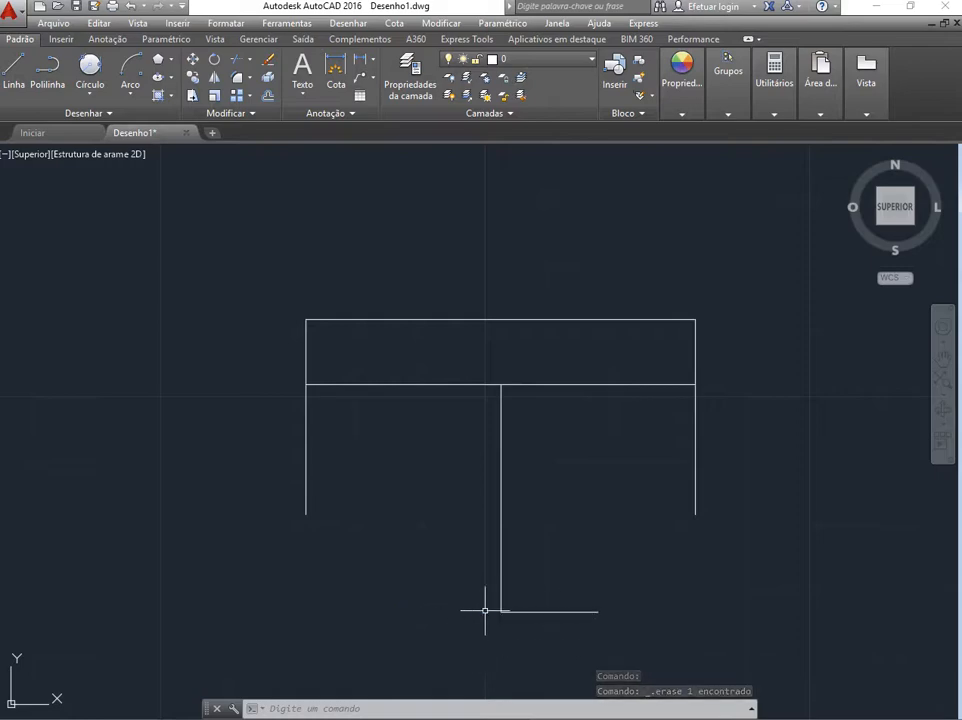
Stretch the left end of the bottom horizontal line 15 to the left, and delete the central vertical line.
click(546, 611)
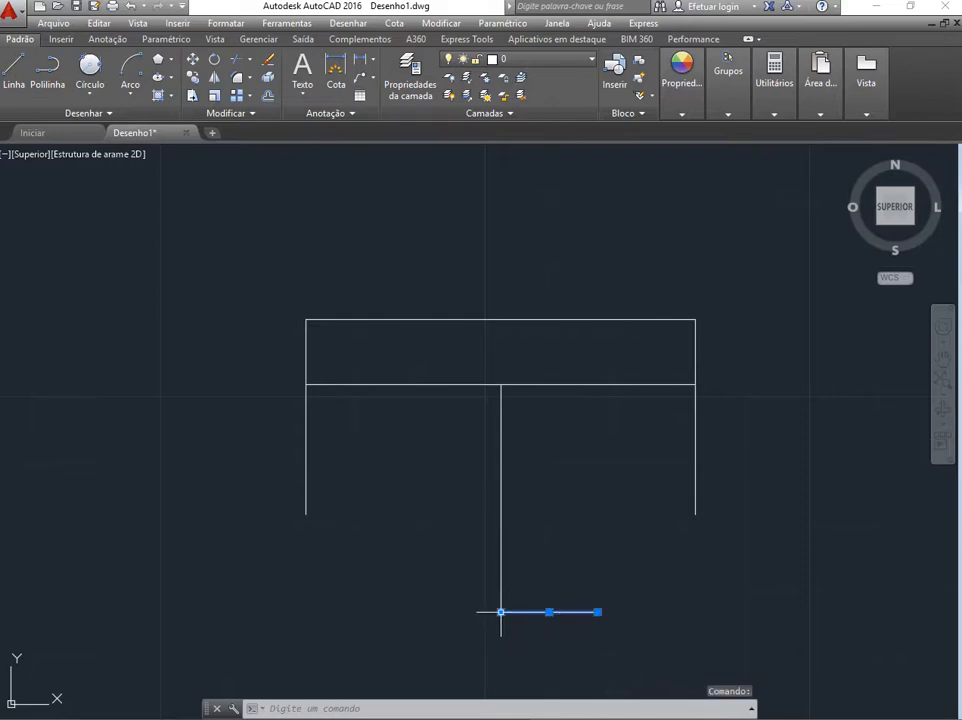
mouse_move(500, 612)
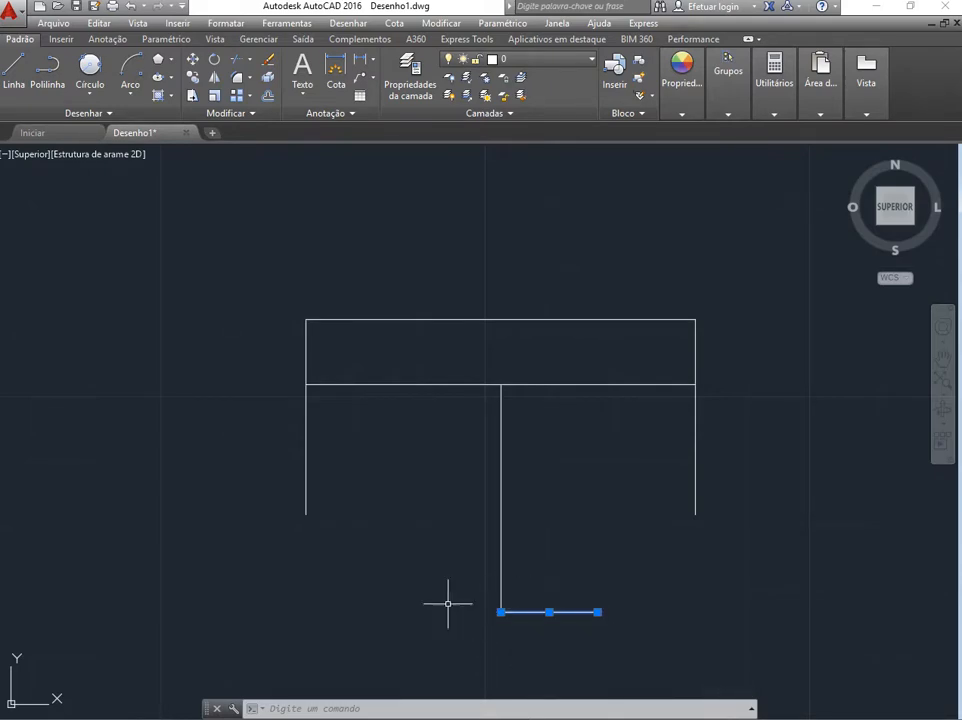
click(500, 612)
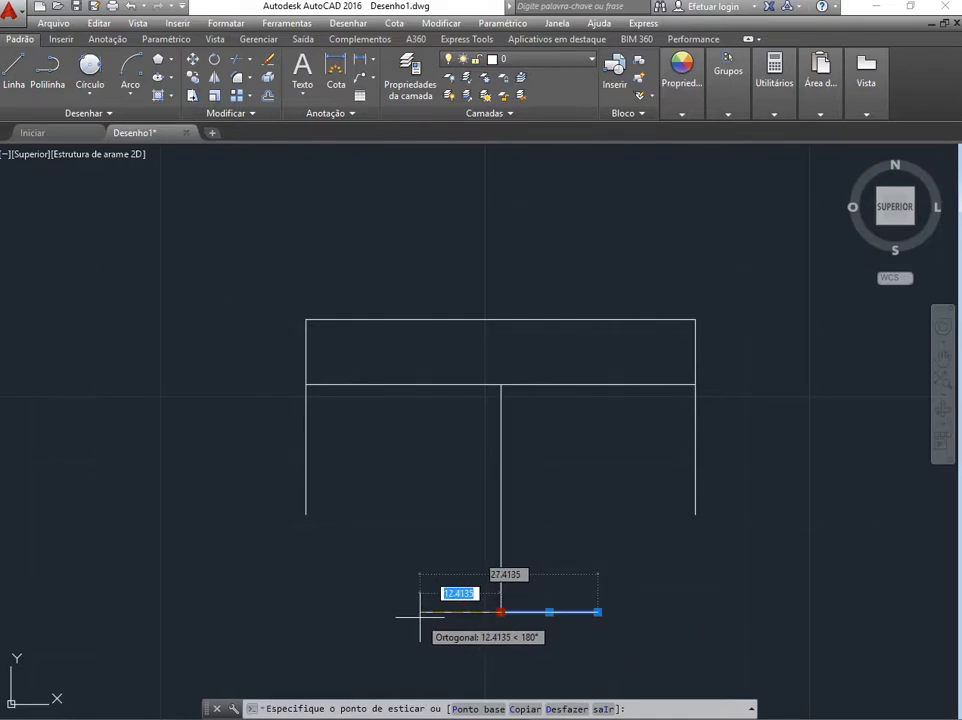
text(15)
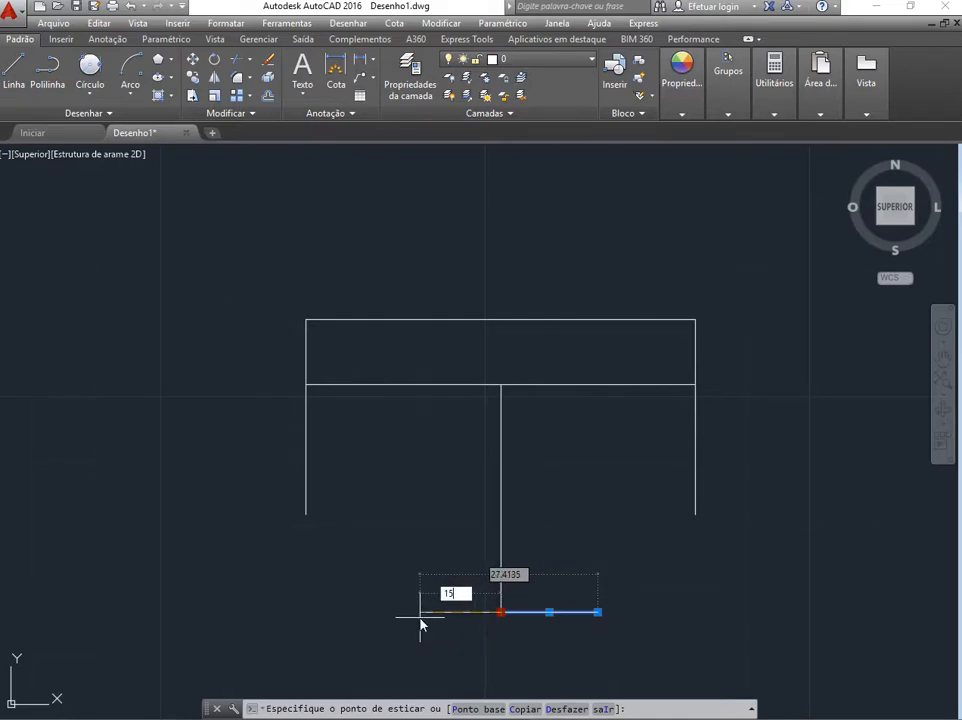
key(Return)
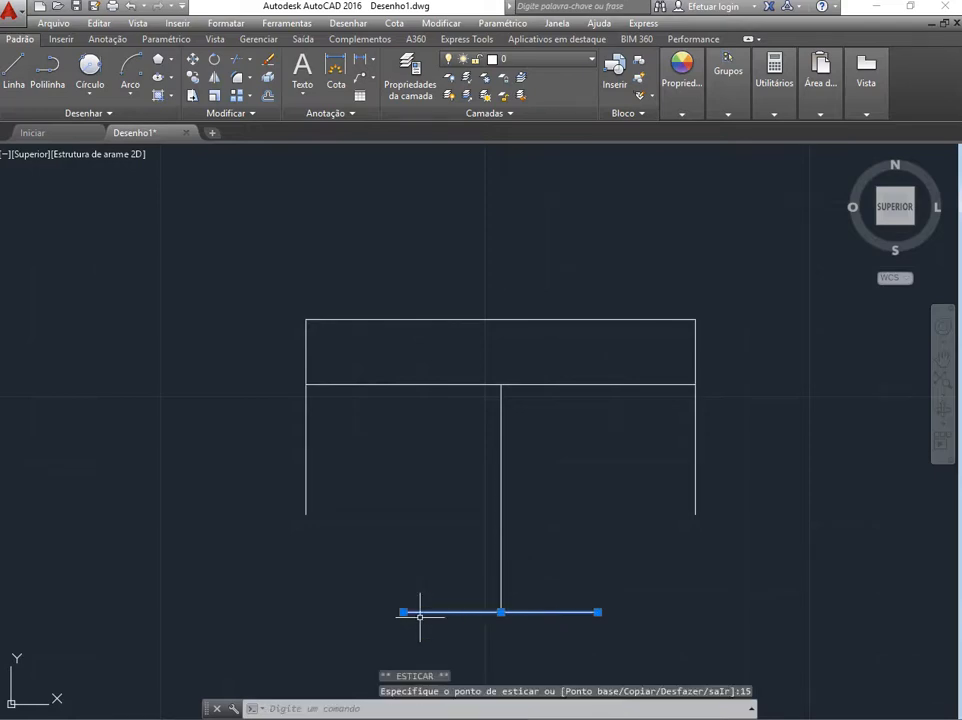
key(Escape)
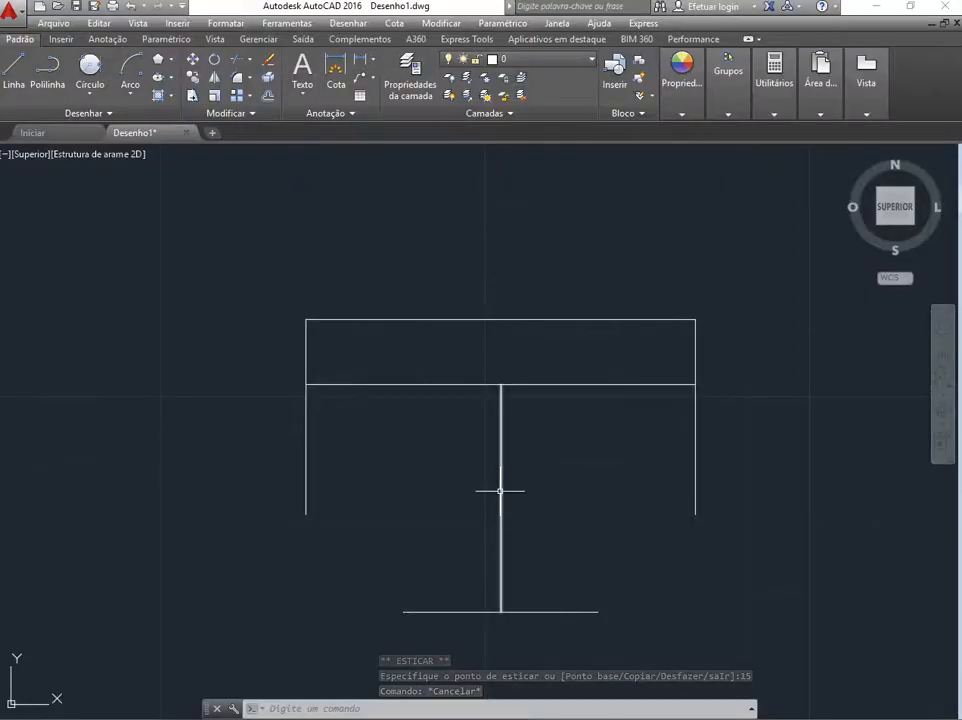
click(499, 491)
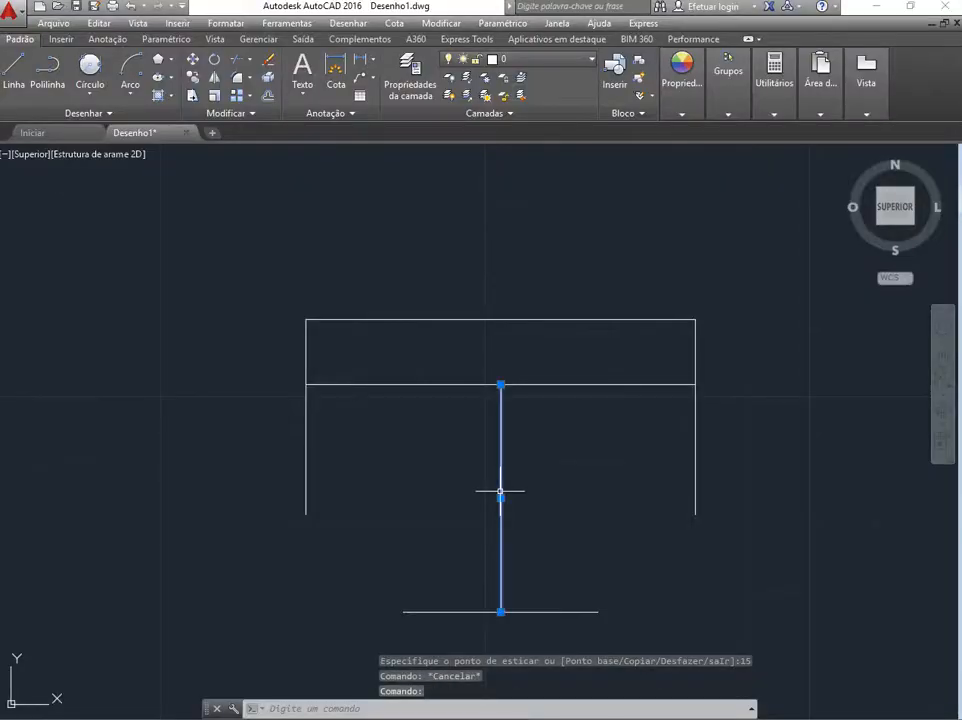
key(Delete)
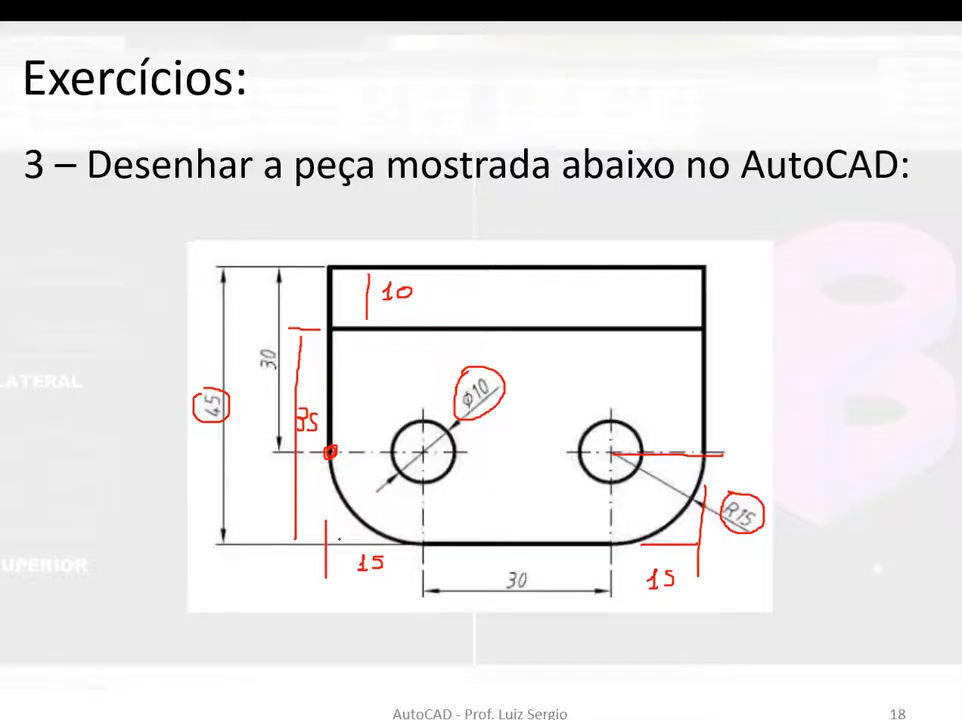
On the exercise slide, erase all ink annotations and trace the part's two rounded lower corners with the pen.
mouse_move(331, 462)
mouse_down()
mouse_move(343, 512)
mouse_move(378, 536)
mouse_up()
click(50, 708)
click(47, 672)
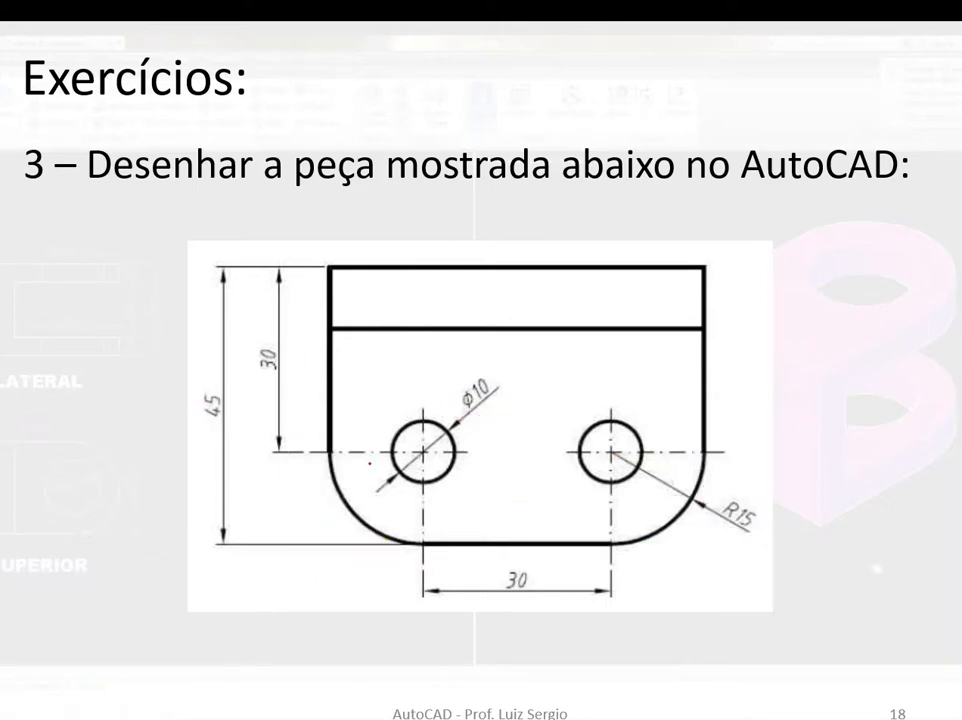
mouse_move(331, 464)
mouse_down()
mouse_move(352, 514)
mouse_move(392, 537)
mouse_up()
mouse_move(620, 540)
mouse_down()
mouse_move(672, 512)
mouse_move(703, 452)
mouse_up()
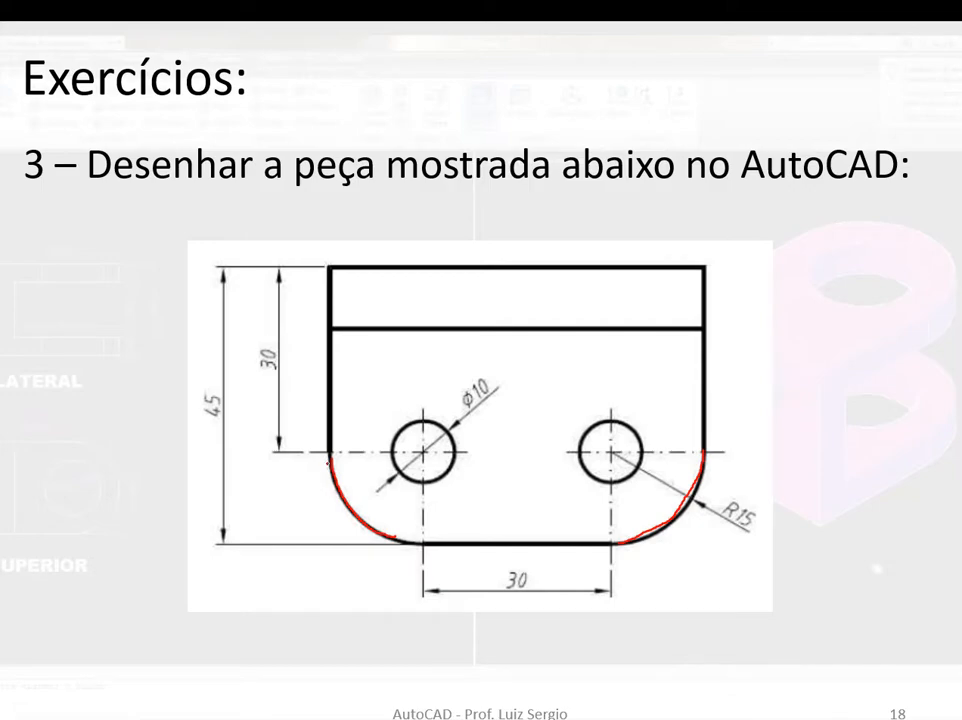
Switch to AutoCAD and begin a Start, Center, End arc at the lower end of the left vertical line.
key(alt+Tab)
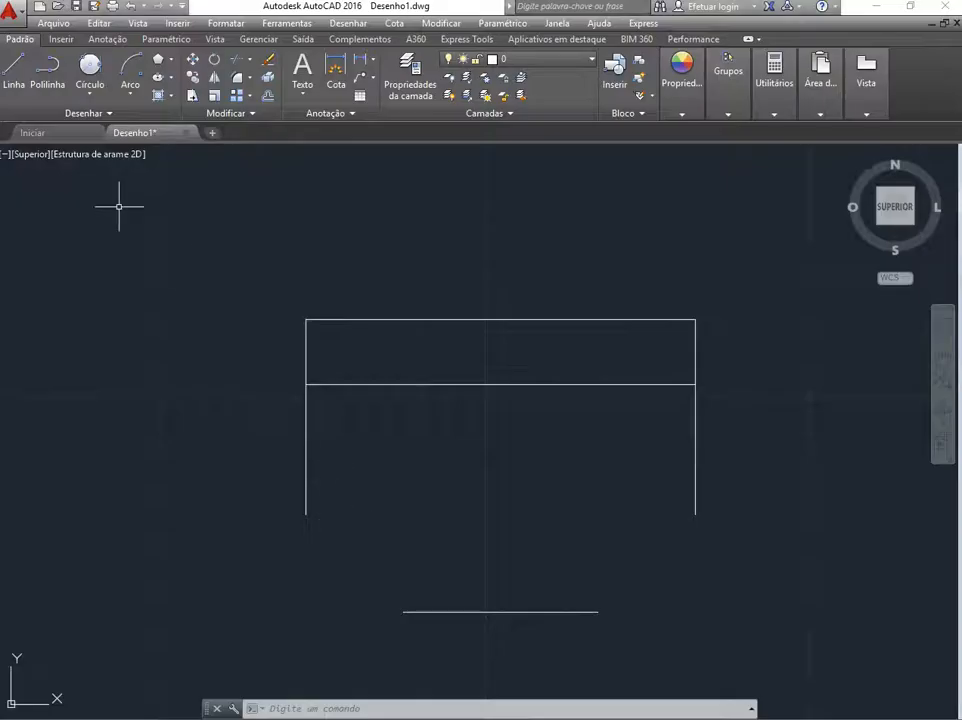
click(130, 88)
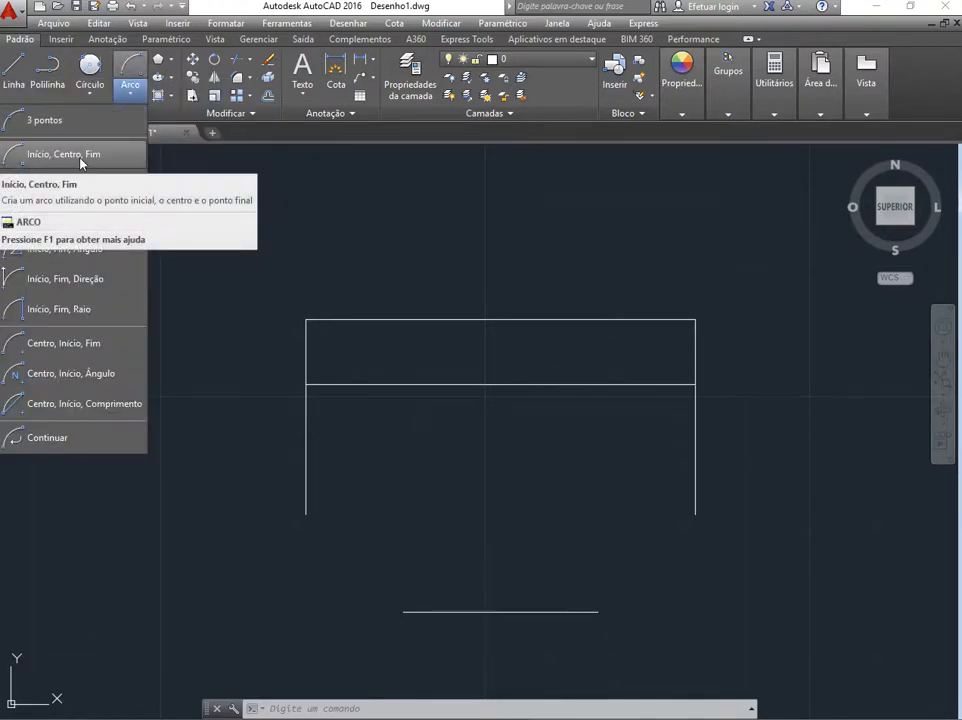
click(65, 157)
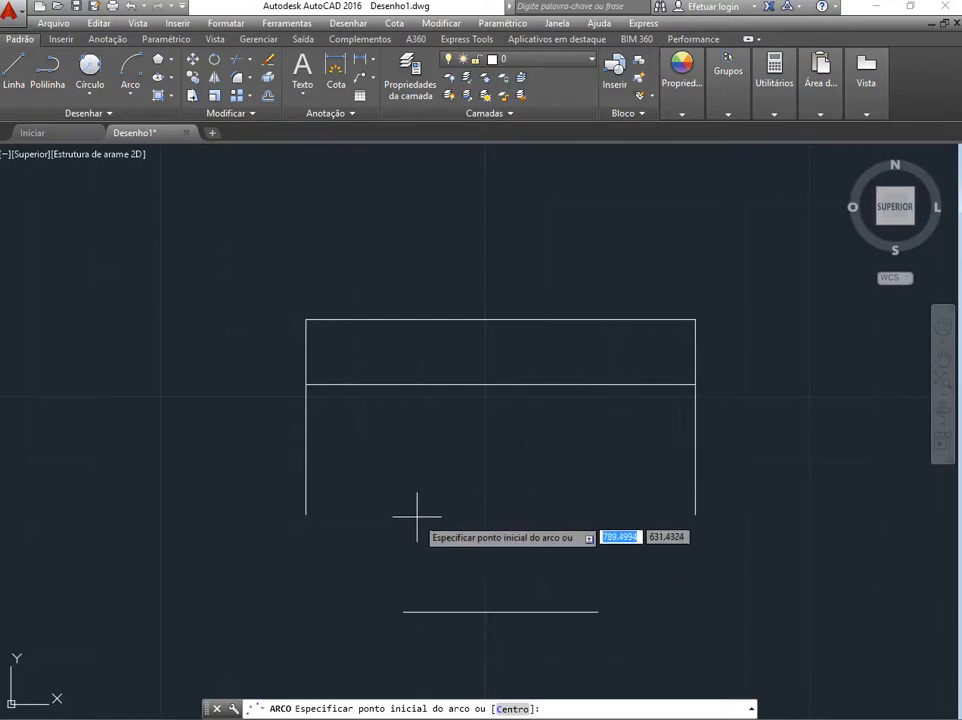
click(128, 66)
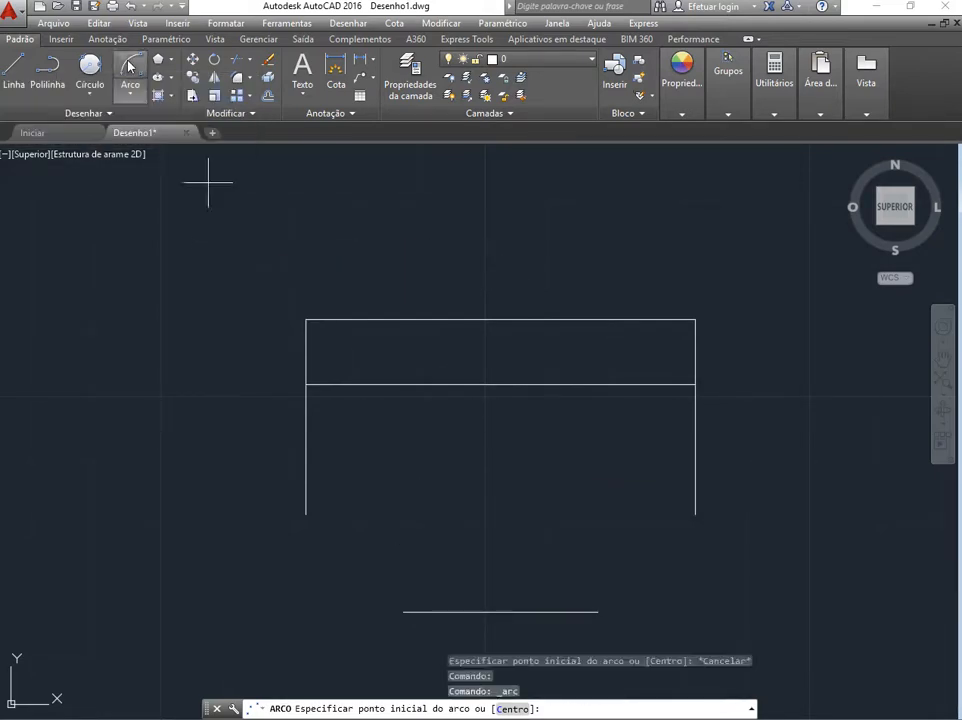
click(305, 515)
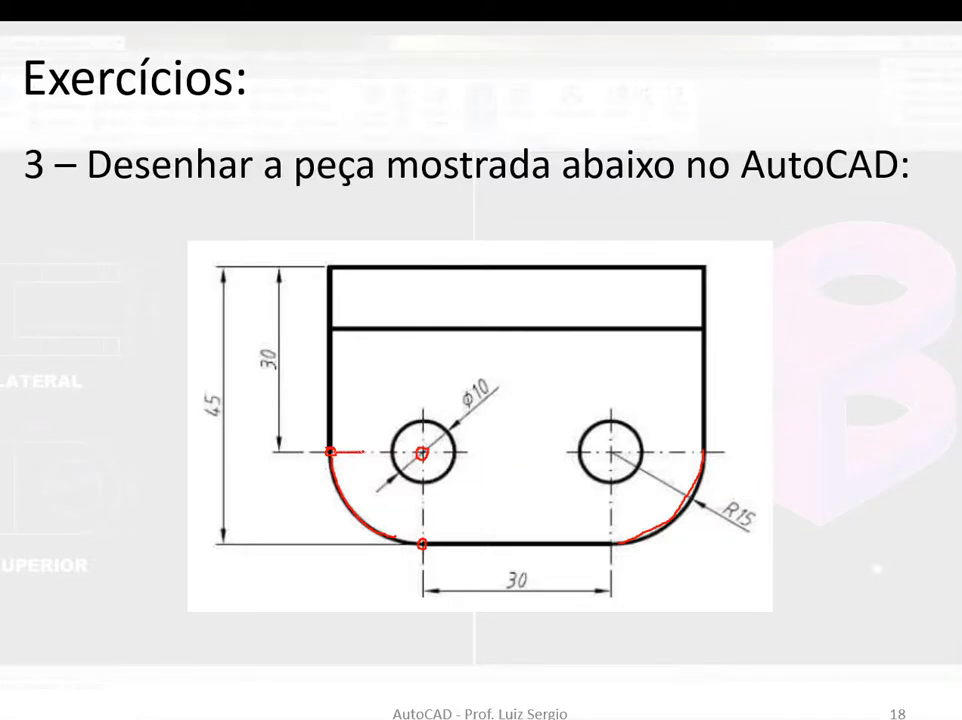
On the exercise slide, draw a pen line from the left arc's start point to its centre and label it 15.
drag(330, 452, 420, 451)
mouse_move(359, 428)
mouse_down()
mouse_move(367, 421)
mouse_move(372, 440)
mouse_up()
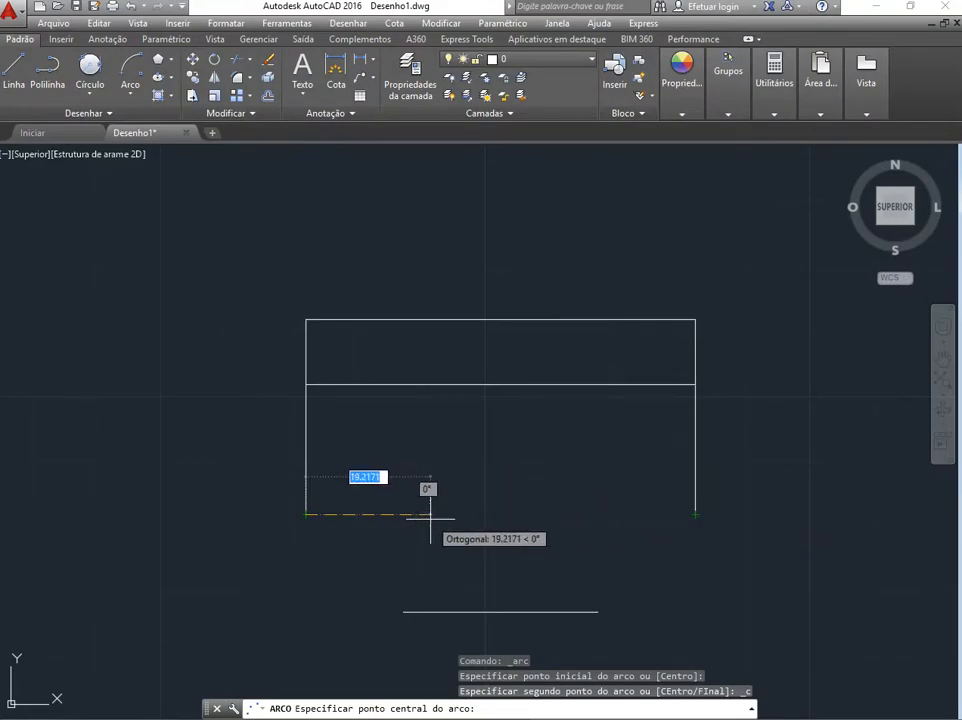
Back in AutoCAD, set the arc's centre 15 to the right of its start and end it at the bottom line's left end.
text(15)
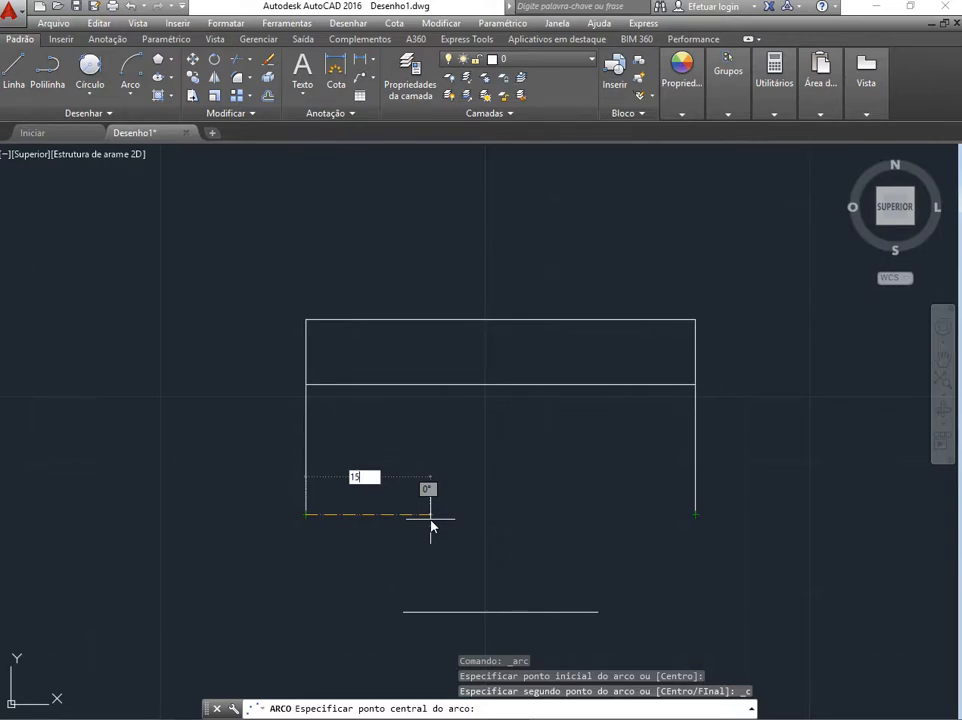
key(Return)
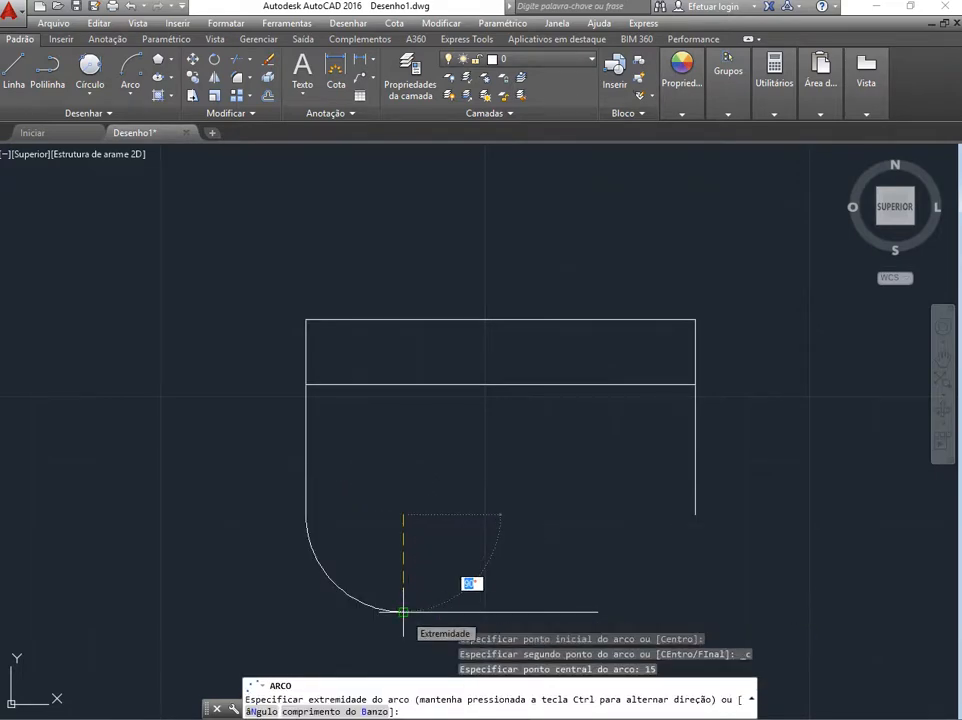
click(403, 611)
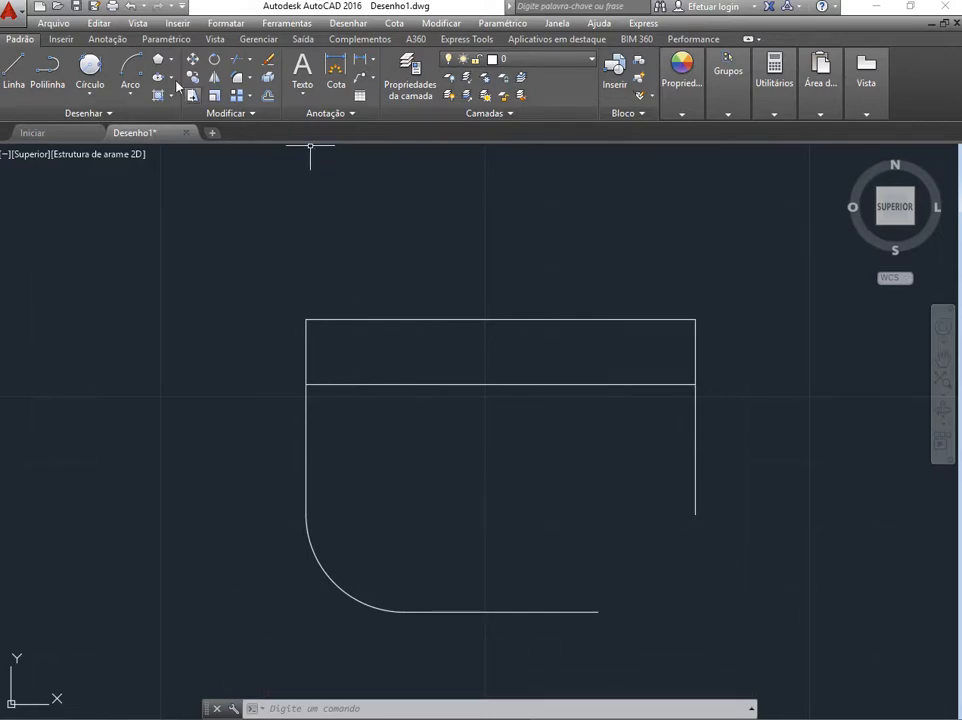
Start another Start, Center, End arc, and mark the lower-right arc's start and centre points with the pen on the exercise slide.
click(131, 78)
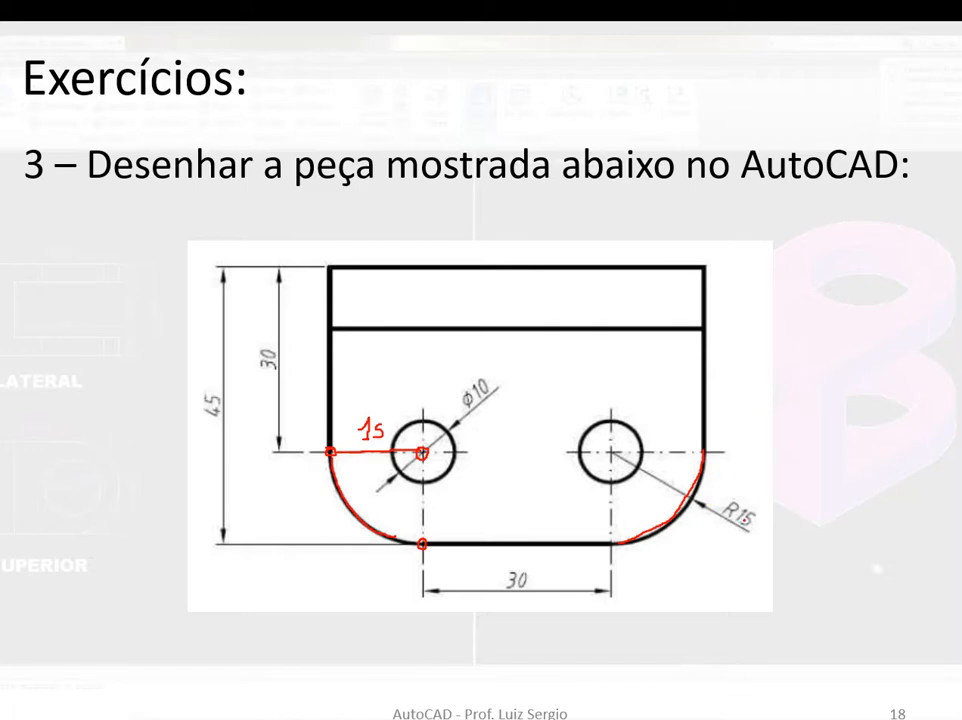
drag(611, 541, 610, 542)
click(612, 451)
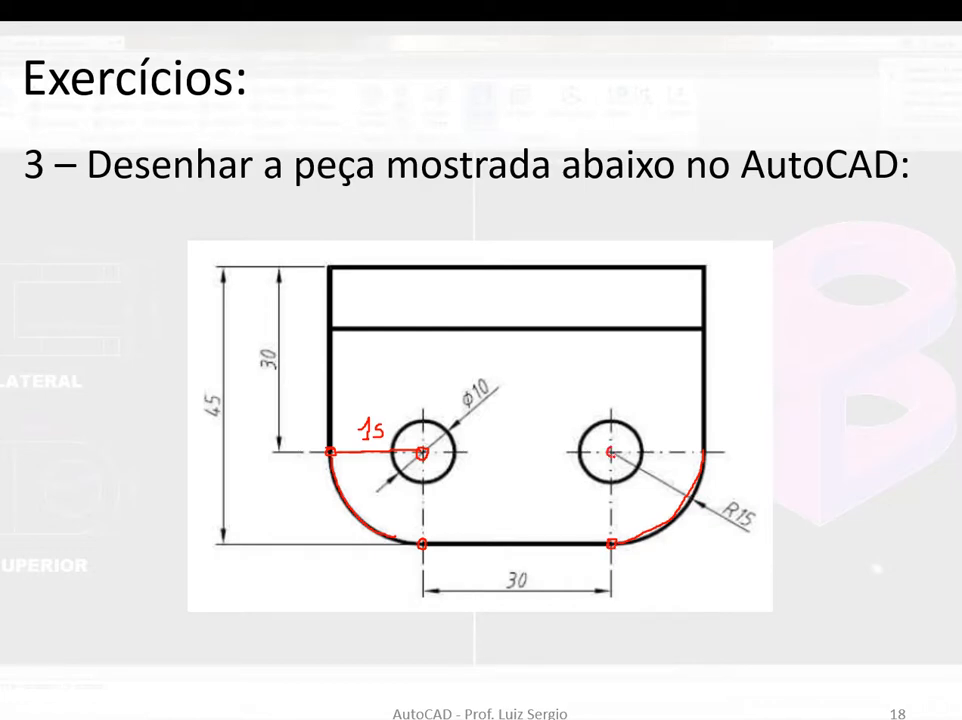